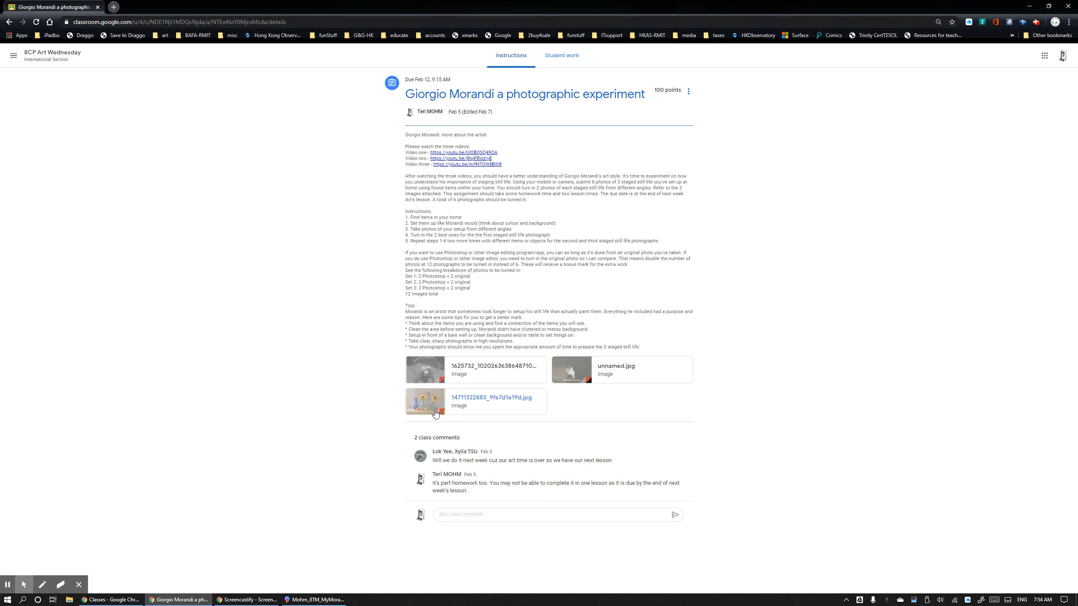
{"action": "left_click", "coordinate": [429, 405]}
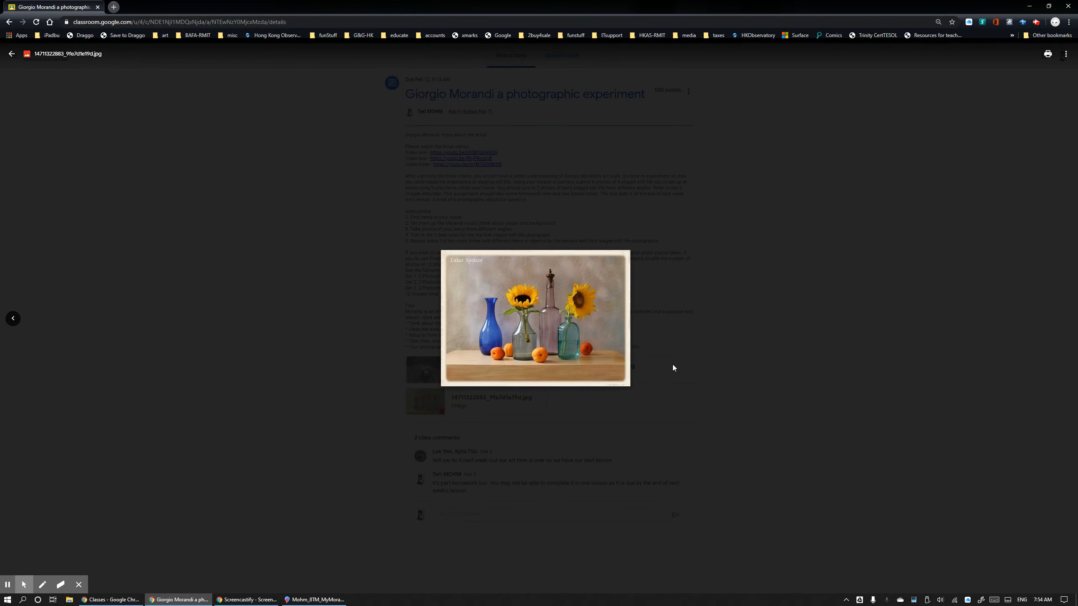
{"action": "left_click", "coordinate": [430, 202]}
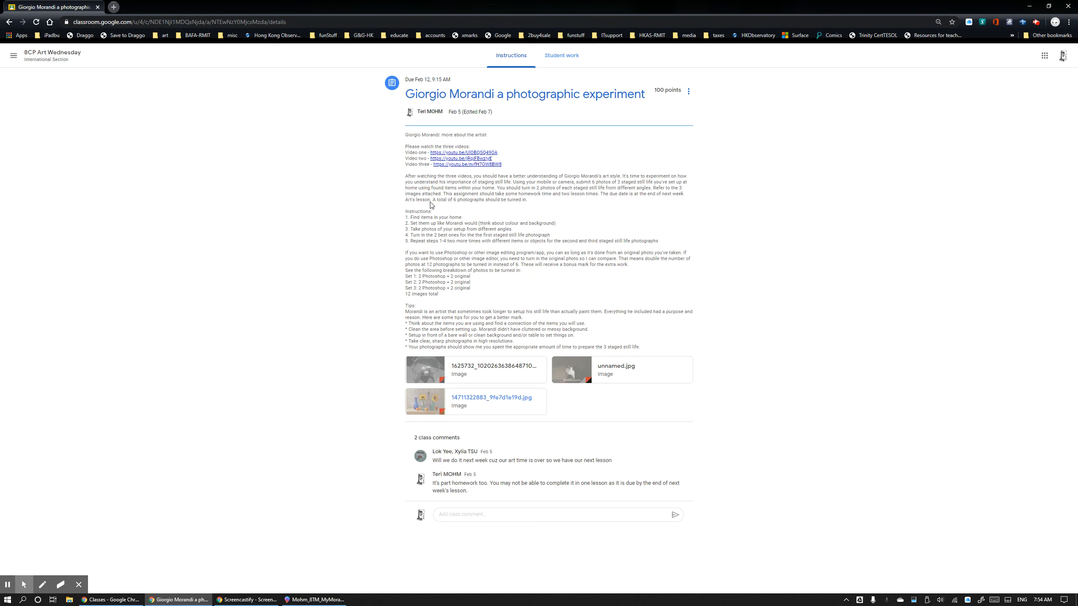
{"action": "left_click", "coordinate": [417, 405]}
{"action": "right_click", "coordinate": [516, 321]}
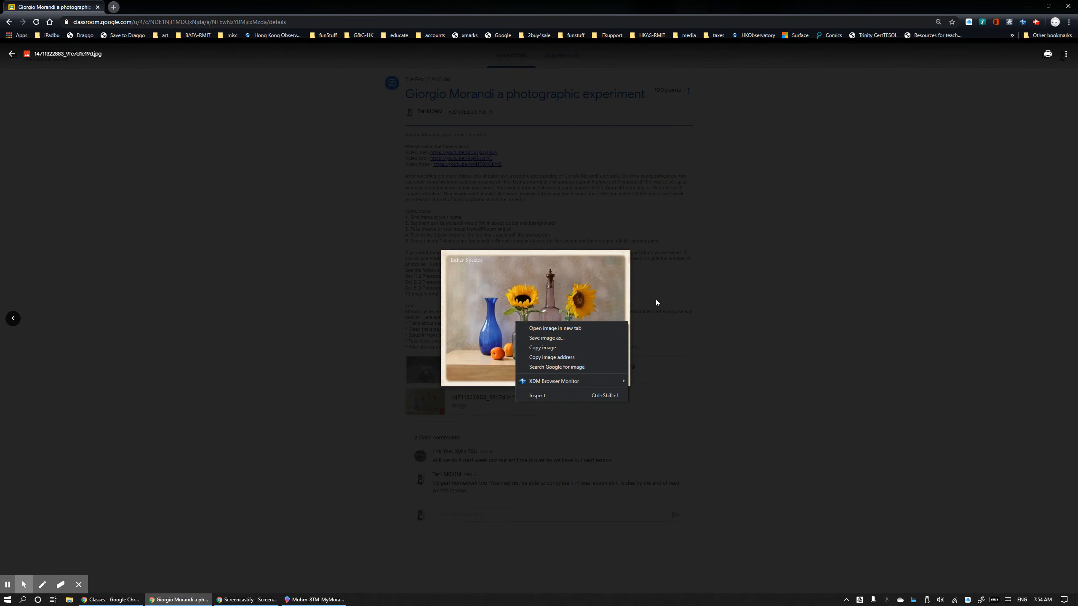
{"action": "left_click", "coordinate": [602, 301]}
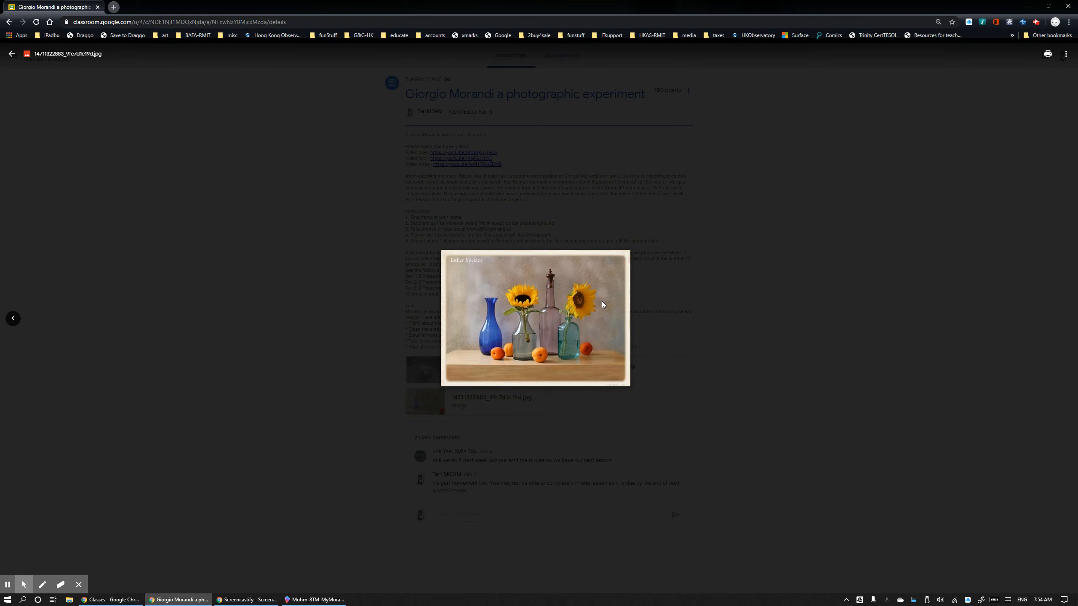
{"action": "scroll", "coordinate": [563, 321], "scroll_direction": "up", "scroll_amount": 5}
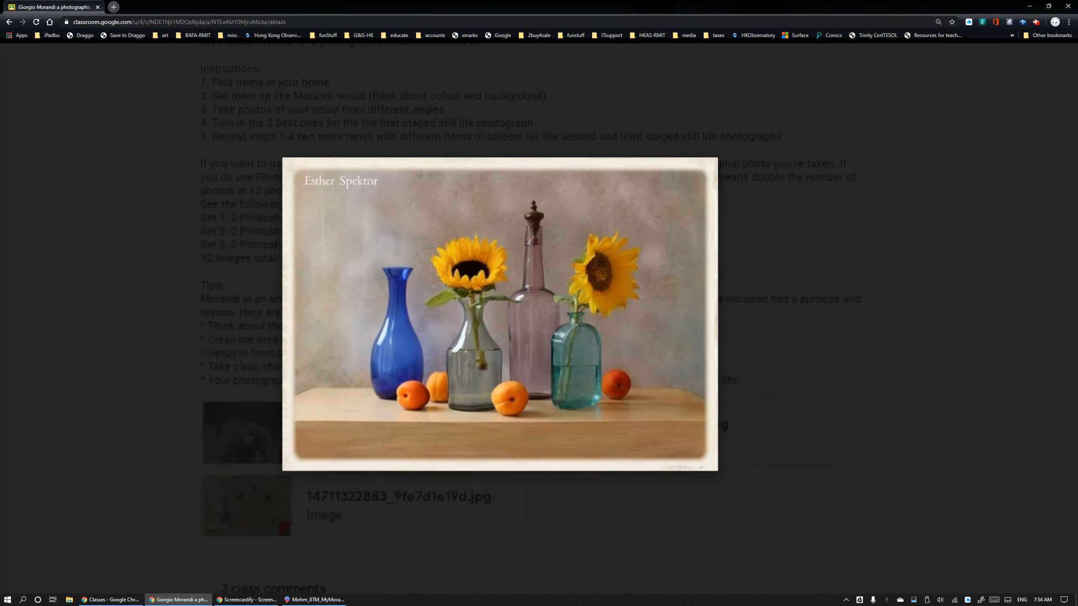
{"action": "scroll", "coordinate": [547, 315], "scroll_direction": "up", "scroll_amount": 3}
{"action": "scroll", "coordinate": [541, 314], "scroll_direction": "down", "scroll_amount": 5}
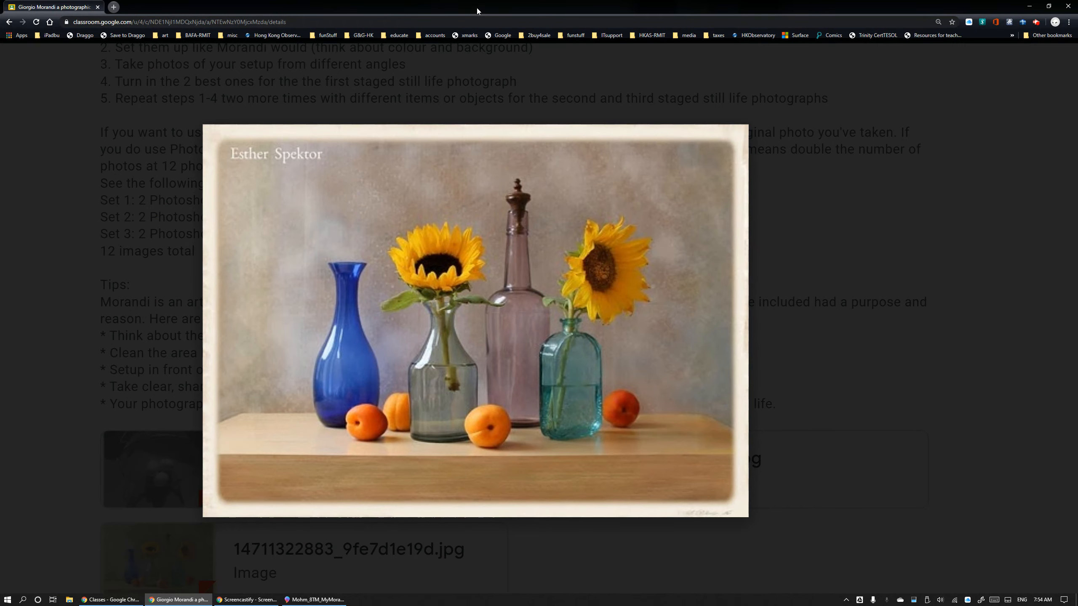
Arrange the browser and the blank Paint 3D project side by side, with the whole canvas in view at 33% zoom.
{"action": "mouse_move", "coordinate": [481, 9]}
{"action": "left_mouse_down"}
{"action": "mouse_move", "coordinate": [482, 43]}
{"action": "mouse_move", "coordinate": [491, 19]}
{"action": "mouse_move", "coordinate": [196, 104]}
{"action": "mouse_move", "coordinate": [29, 128]}
{"action": "mouse_move", "coordinate": [1, 148]}
{"action": "mouse_move", "coordinate": [1, 211]}
{"action": "mouse_move", "coordinate": [1, 129]}
{"action": "mouse_move", "coordinate": [2, 176]}
{"action": "mouse_move", "coordinate": [3, 164]}
{"action": "left_mouse_up"}
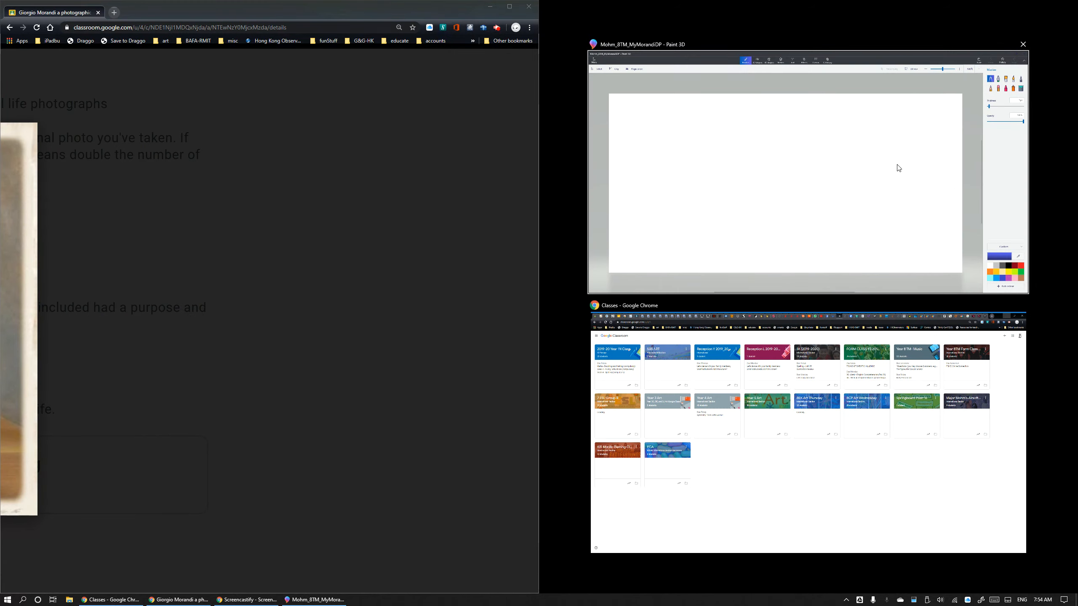
{"action": "left_click", "coordinate": [808, 255]}
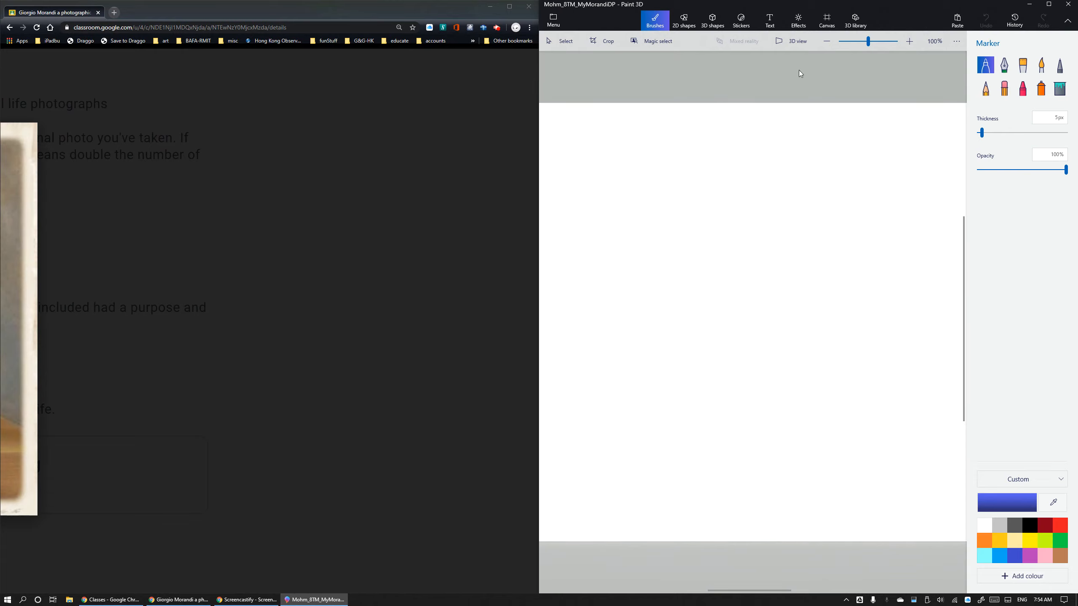
{"action": "left_click", "coordinate": [819, 43]}
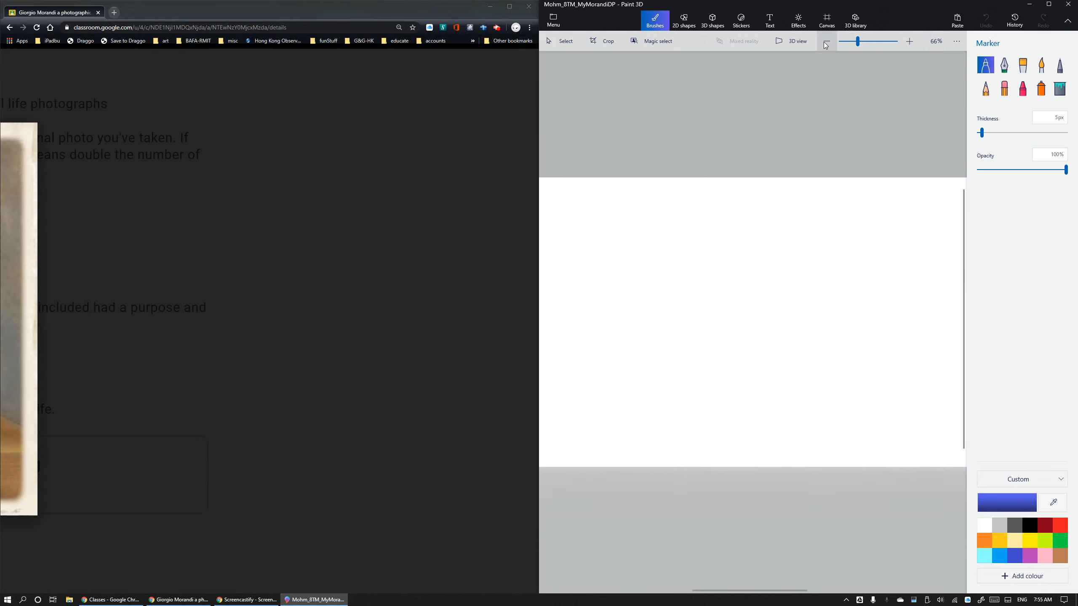
{"action": "left_click", "coordinate": [826, 42]}
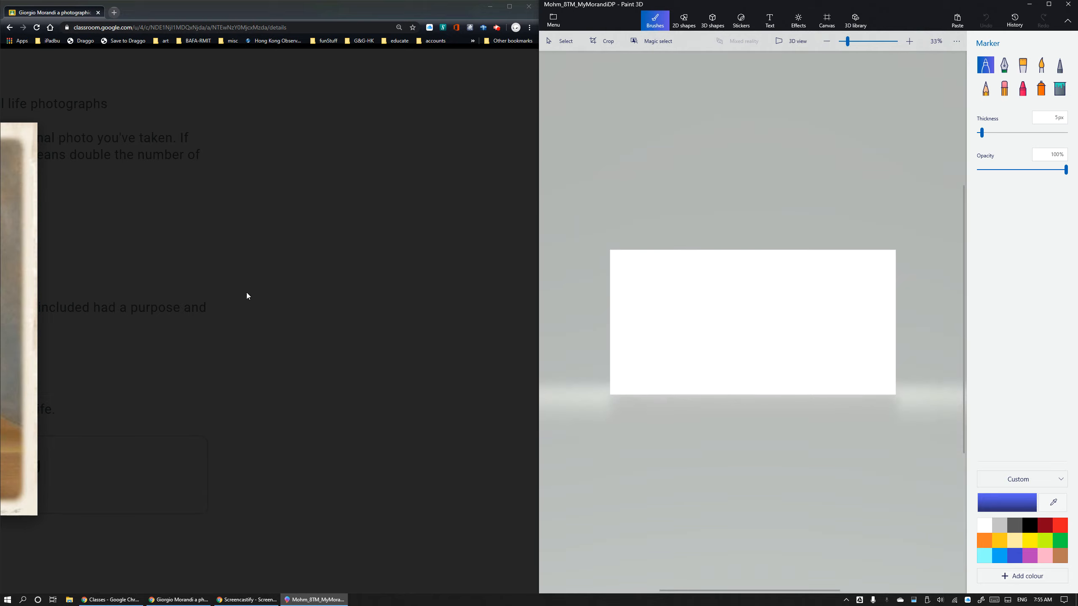
{"action": "left_click_drag", "start_coordinate": [10, 308], "coordinate": [302, 316]}
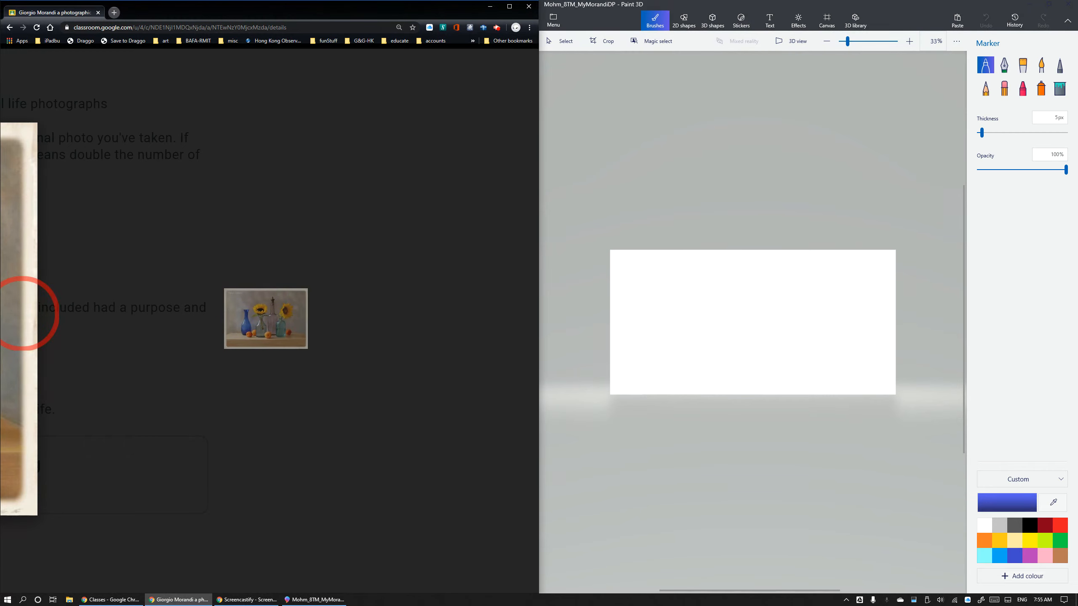
{"action": "left_click_drag", "start_coordinate": [302, 316], "coordinate": [286, 308]}
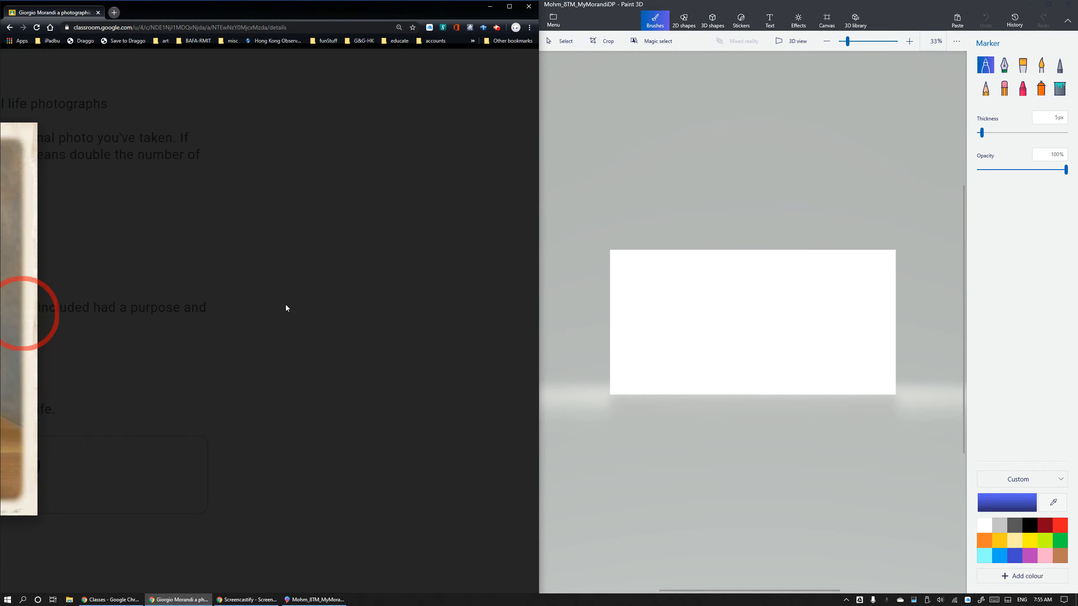
{"action": "right_click", "coordinate": [46, 280]}
{"action": "left_click", "coordinate": [72, 251]}
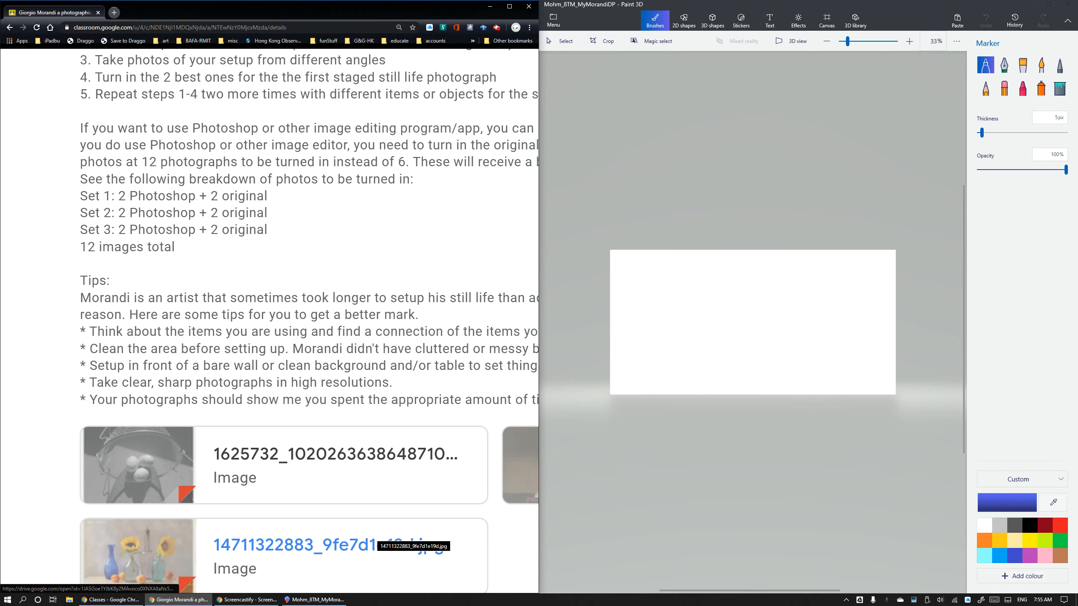
{"action": "scroll", "coordinate": [374, 538], "scroll_direction": "right", "scroll_amount": 5}
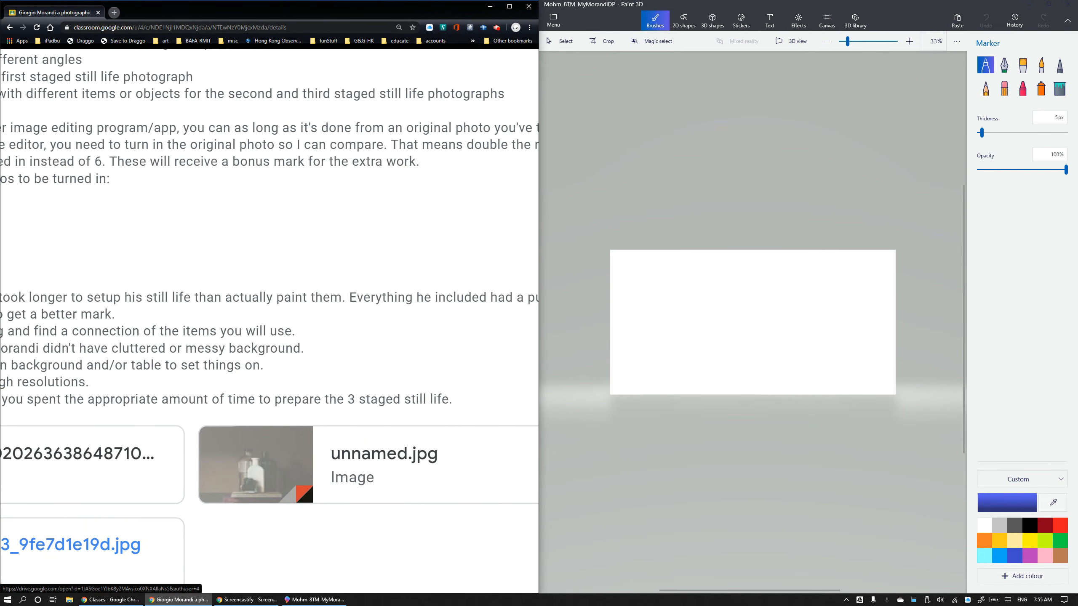
{"action": "scroll", "coordinate": [270, 297], "scroll_direction": "left", "scroll_amount": 5}
{"action": "scroll", "coordinate": [270, 297], "scroll_direction": "down", "scroll_amount": 4}
{"action": "left_click", "coordinate": [64, 337]}
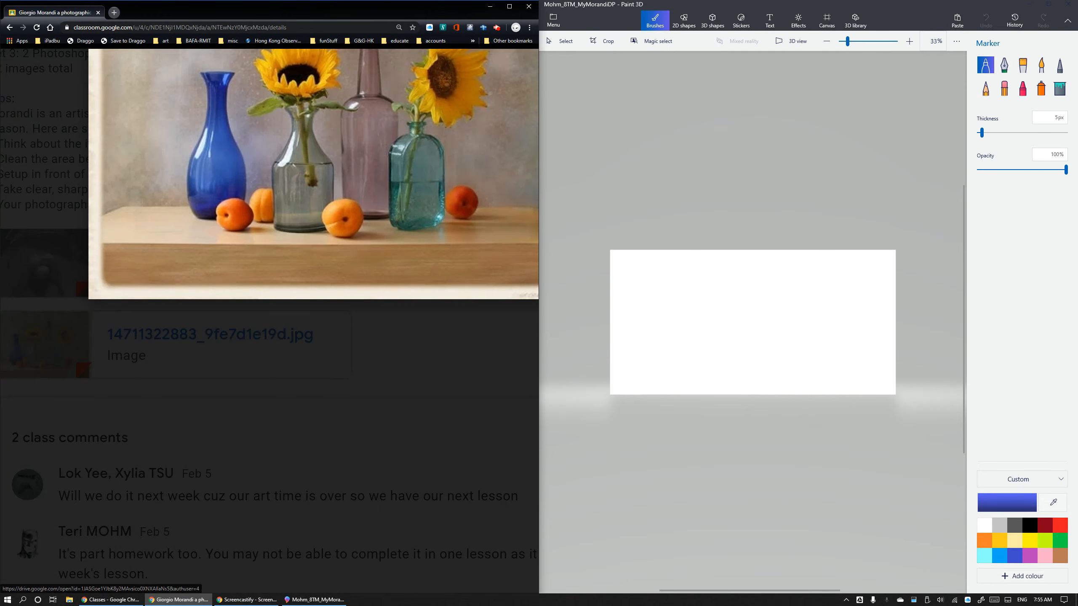
{"action": "scroll", "coordinate": [397, 279], "scroll_direction": "up", "scroll_amount": 4}
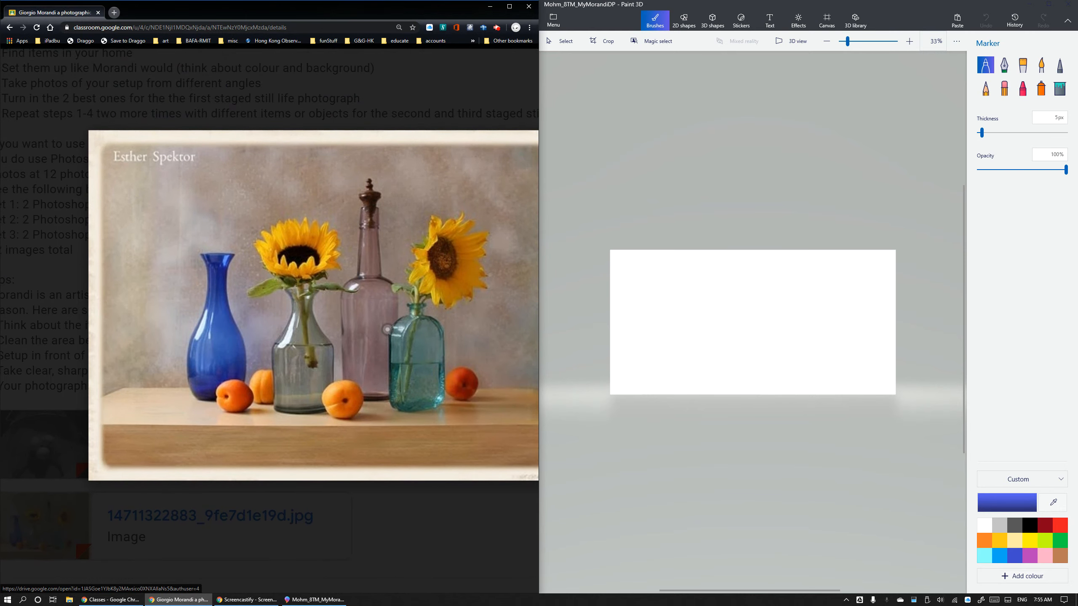
{"action": "scroll", "coordinate": [381, 289], "scroll_direction": "down", "scroll_amount": 3, "text": "ctrl"}
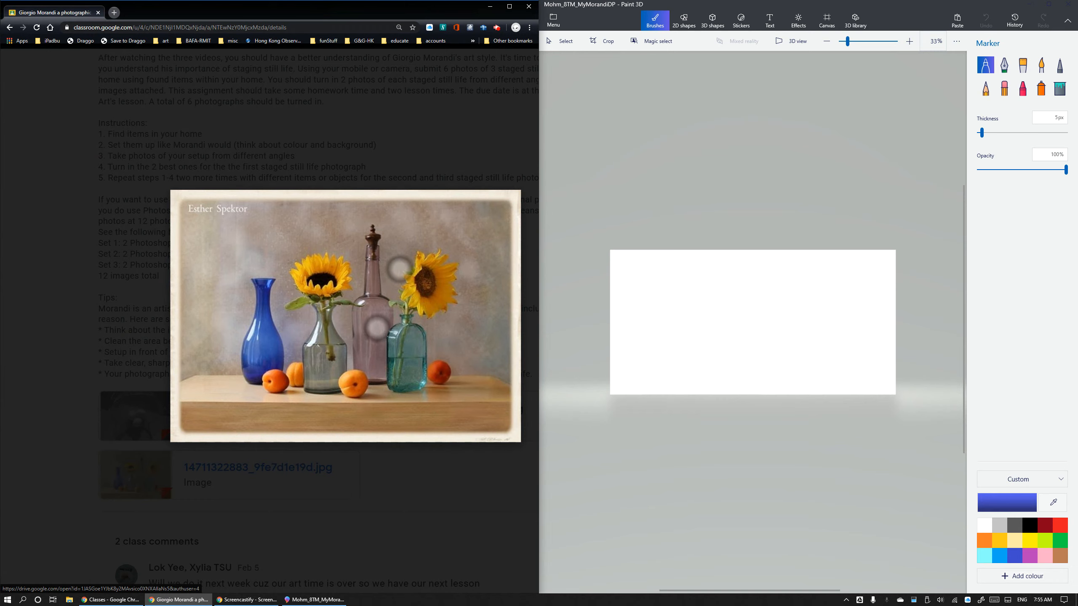
{"action": "scroll", "coordinate": [365, 297], "scroll_direction": "right", "scroll_amount": 2}
{"action": "scroll", "coordinate": [337, 296], "scroll_direction": "up", "scroll_amount": 4, "text": "ctrl"}
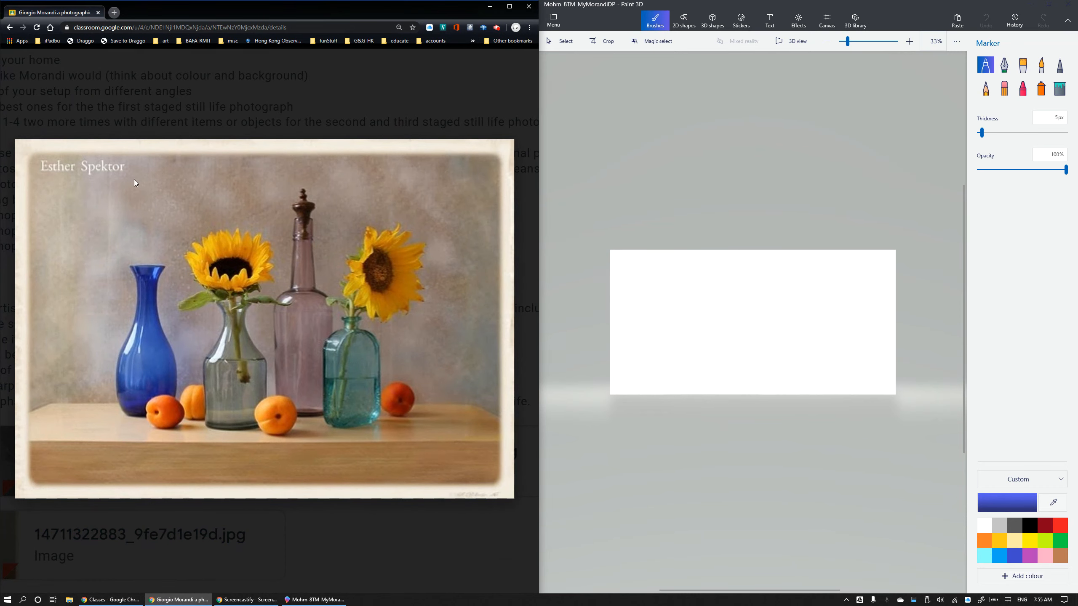
Reshape the blank Paint 3D canvas to the photo's proportions and enlarge it to 2931 by 2152 px.
{"action": "left_click", "coordinate": [826, 20]}
{"action": "left_click_drag", "start_coordinate": [749, 256], "coordinate": [744, 213]}
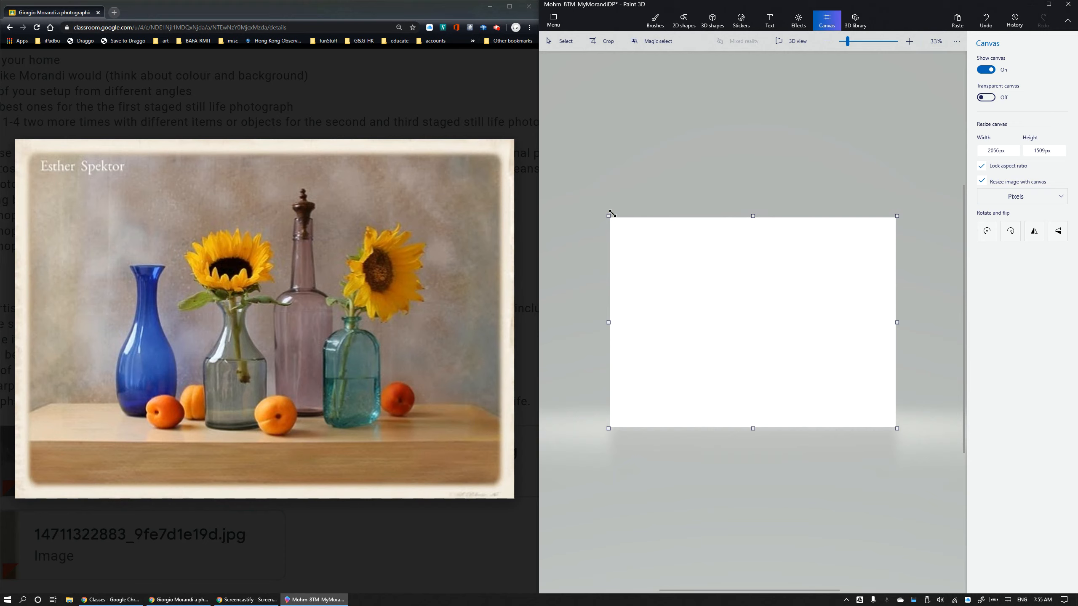
{"action": "left_click_drag", "start_coordinate": [605, 212], "coordinate": [587, 174]}
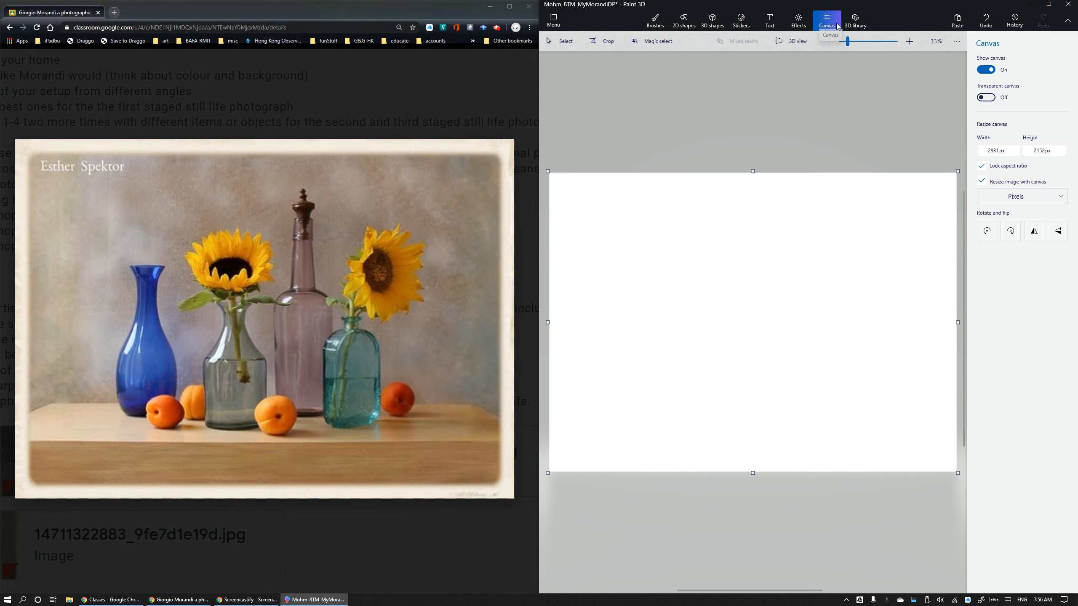
Set up a brown Watercolour brush with 100% opacity and the maximum thickness of 200 px.
{"action": "left_click", "coordinate": [657, 21]}
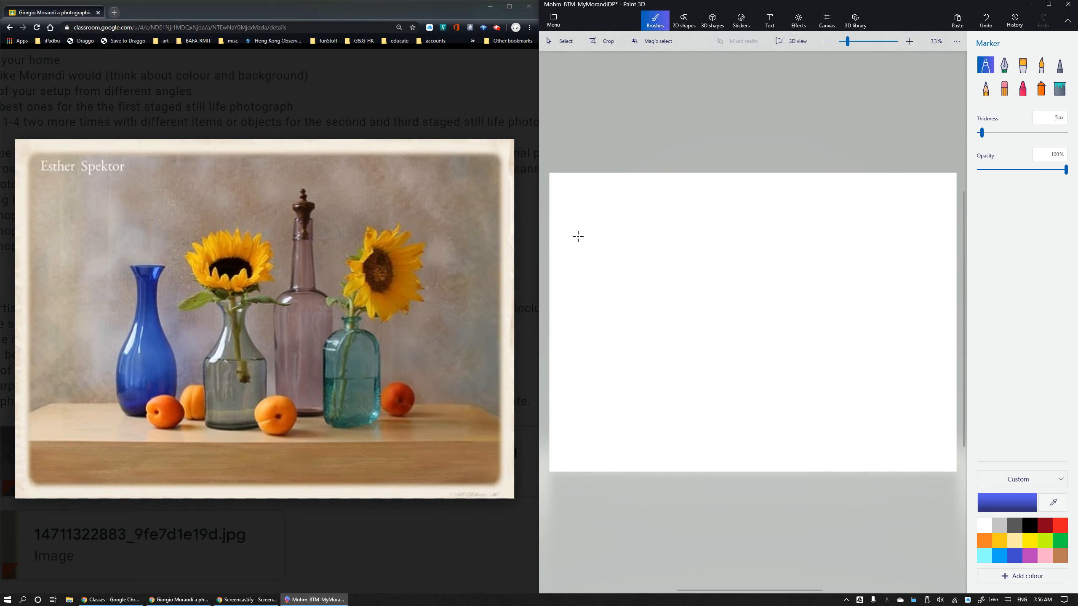
{"action": "left_click", "coordinate": [1060, 555]}
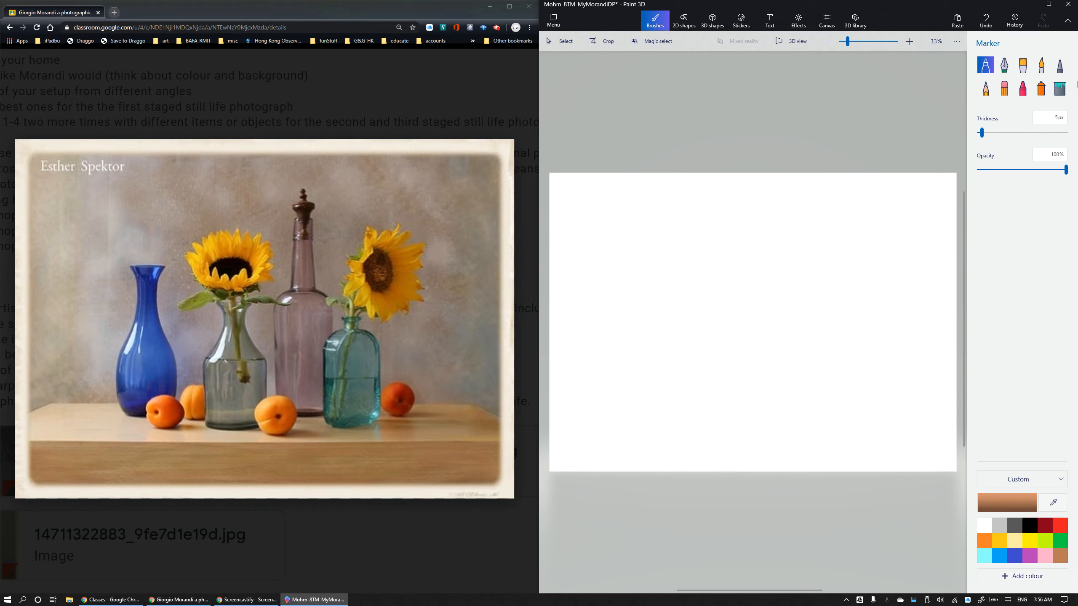
{"action": "left_click", "coordinate": [1042, 71]}
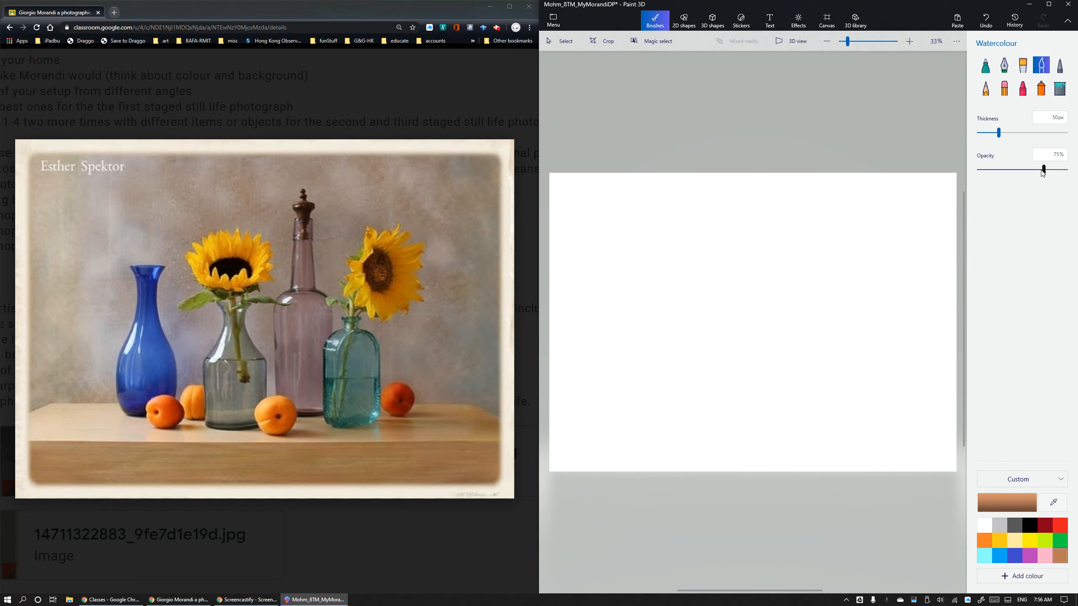
{"action": "left_click_drag", "start_coordinate": [1017, 172], "coordinate": [1067, 182]}
{"action": "left_click_drag", "start_coordinate": [1012, 133], "coordinate": [1067, 136]}
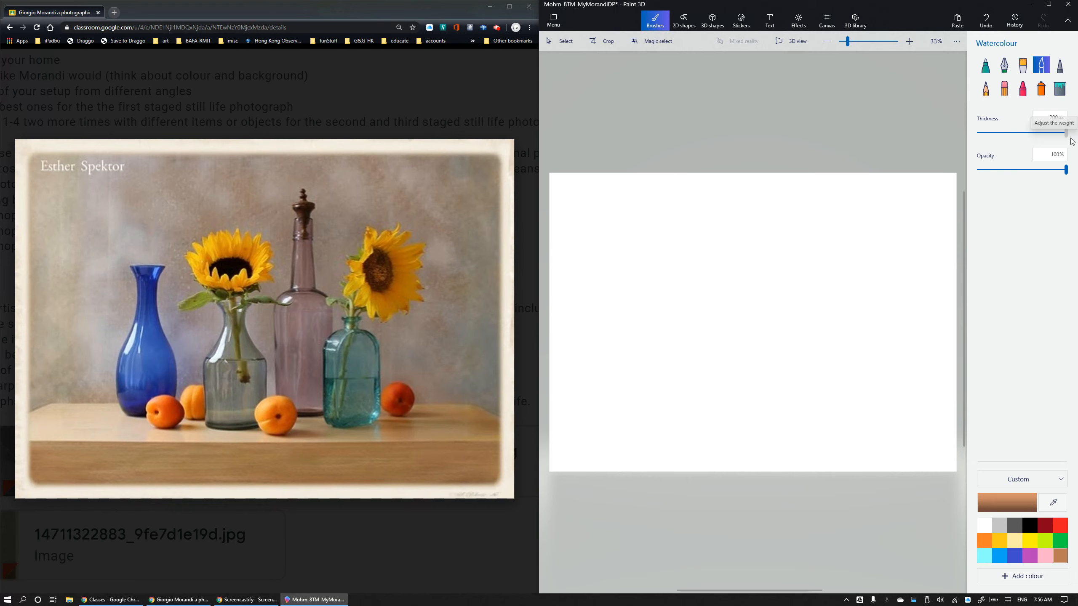
{"action": "left_click", "coordinate": [1067, 120]}
{"action": "type", "text": "5"}
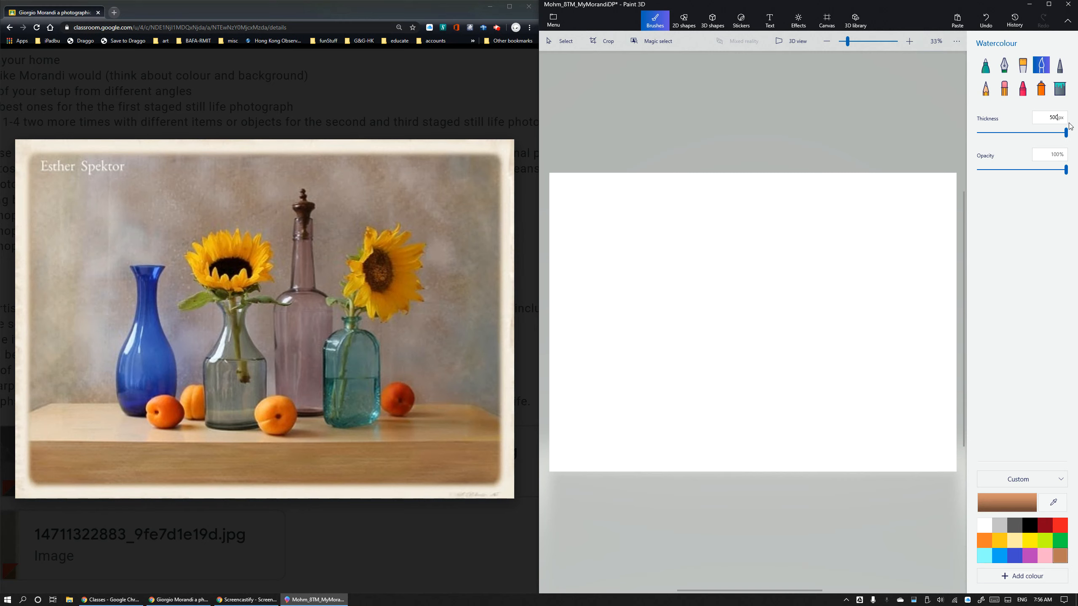
{"action": "key", "text": "Return"}
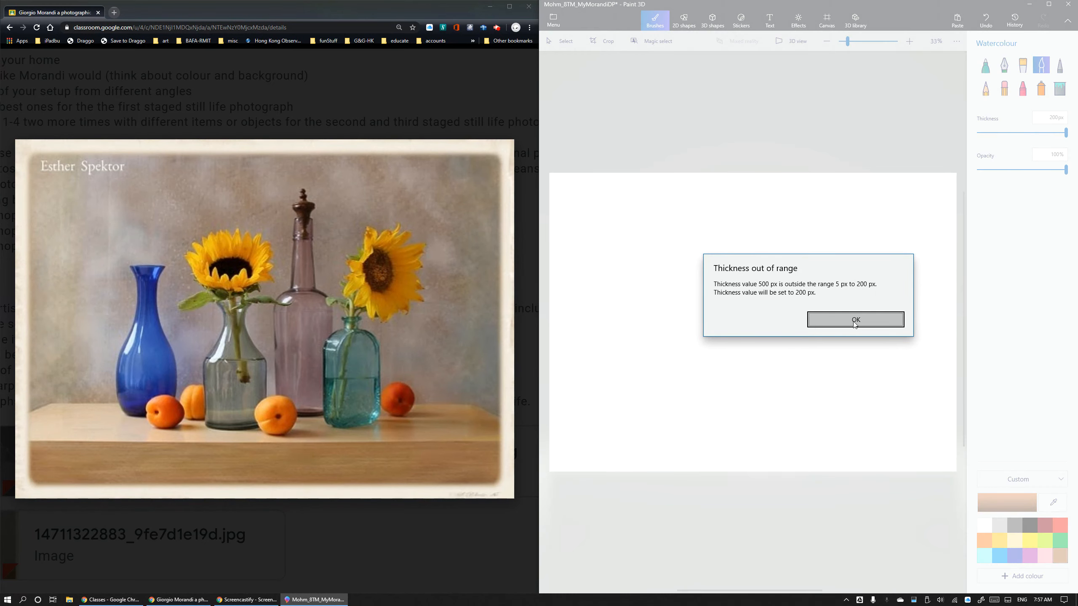
{"action": "left_click", "coordinate": [854, 322]}
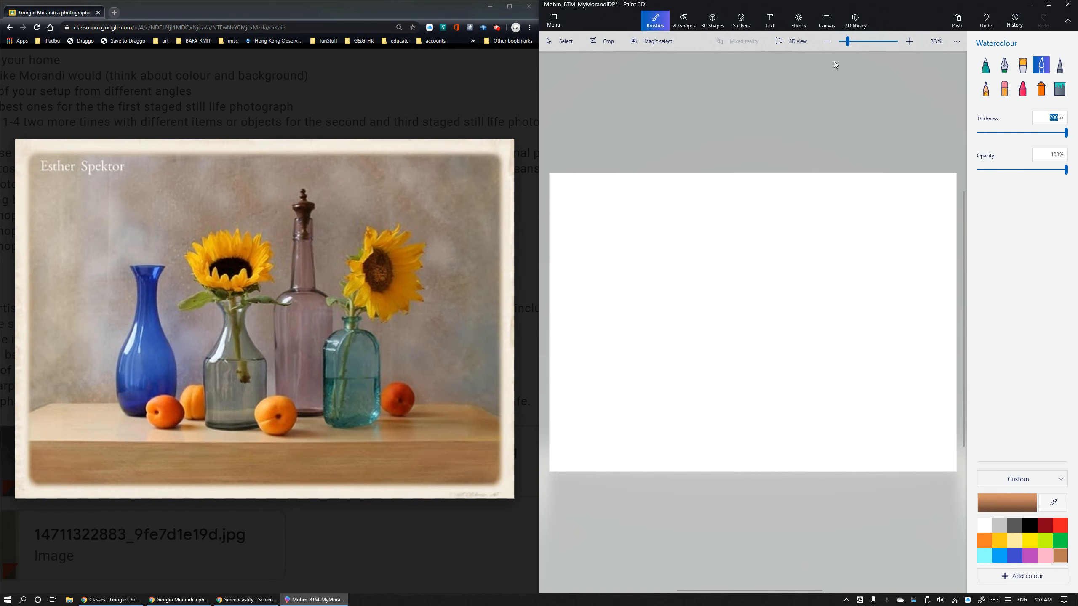
Shrink the canvas proportionally to 1082 by 794 px so the brush covers more of it.
{"action": "left_click", "coordinate": [824, 26]}
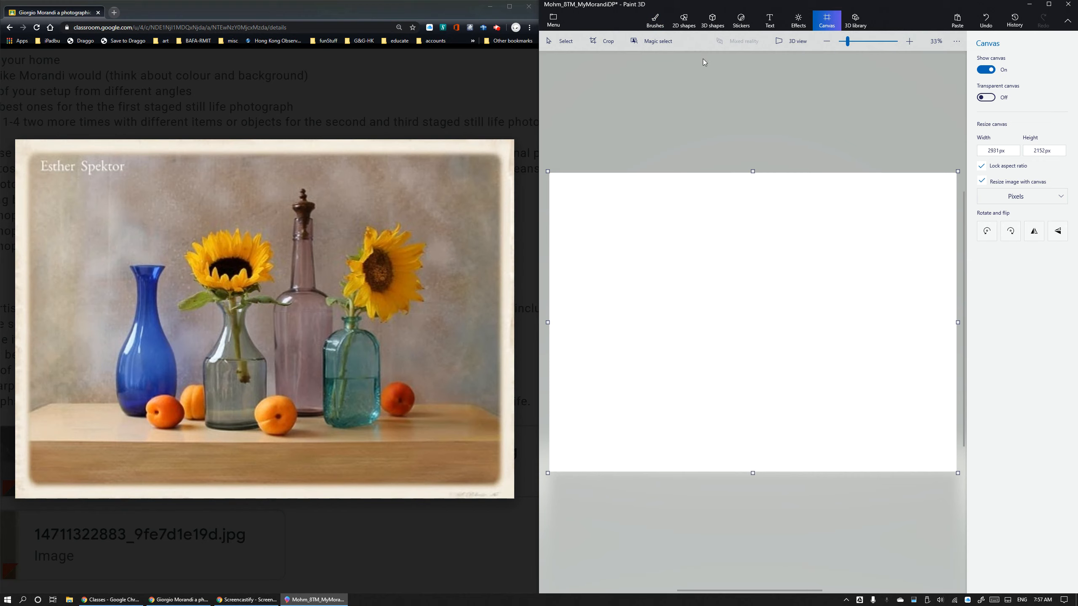
{"action": "left_click_drag", "start_coordinate": [549, 170], "coordinate": [603, 215]}
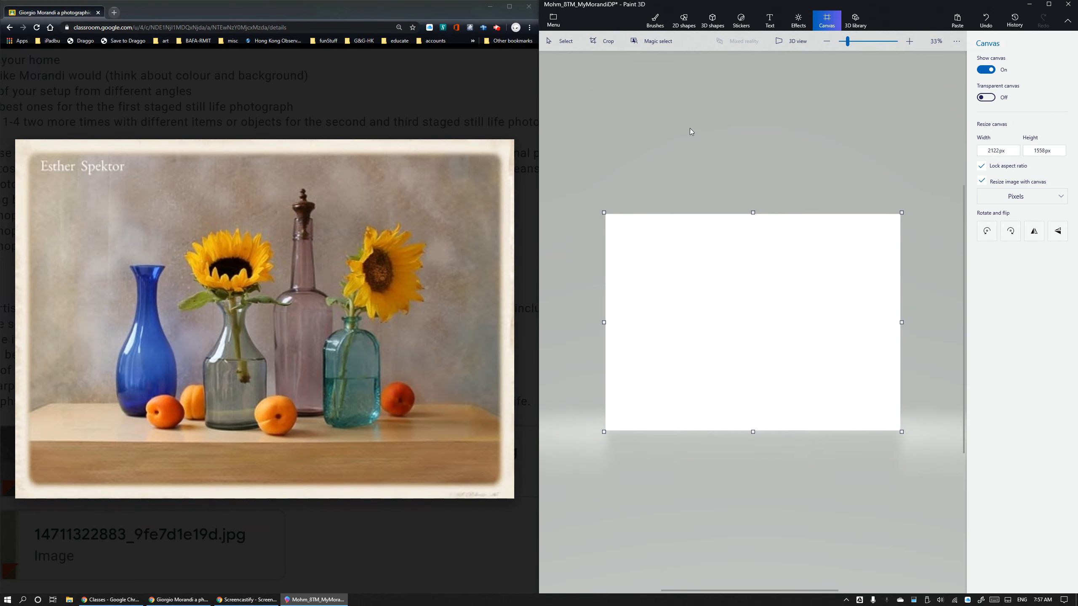
{"action": "left_click", "coordinate": [910, 42]}
{"action": "left_click", "coordinate": [822, 42]}
{"action": "left_click_drag", "start_coordinate": [604, 217], "coordinate": [650, 259]}
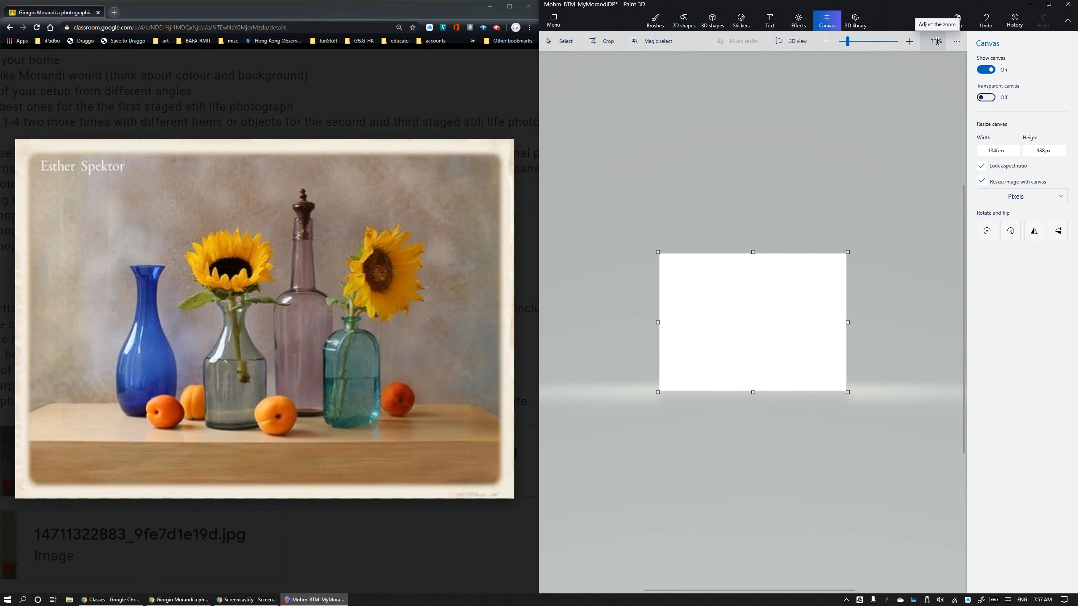
{"action": "left_click", "coordinate": [909, 42]}
{"action": "left_click", "coordinate": [910, 43]}
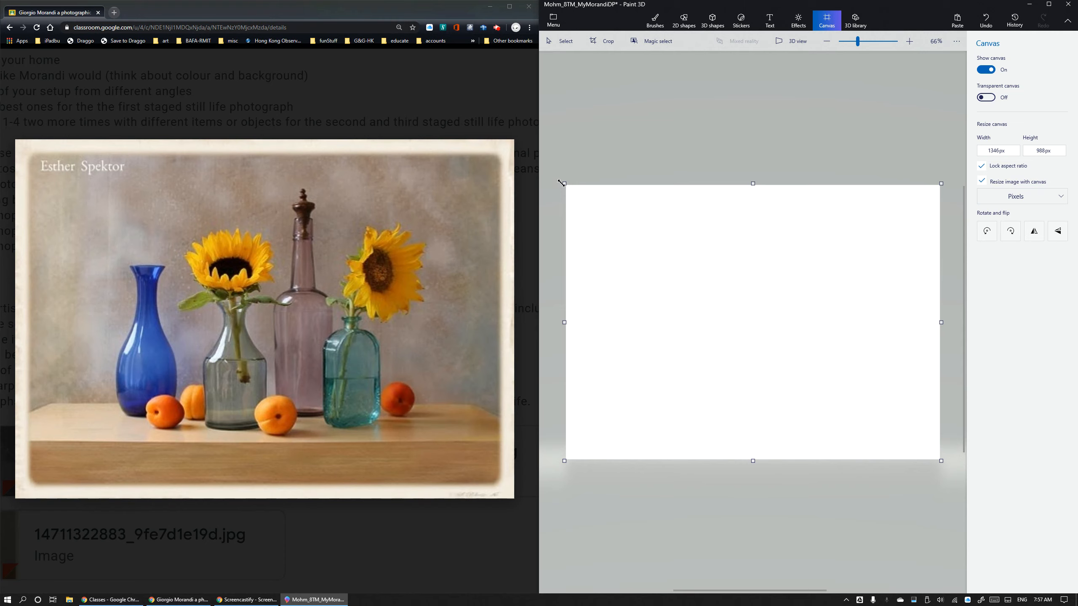
{"action": "left_click_drag", "start_coordinate": [563, 184], "coordinate": [585, 216]}
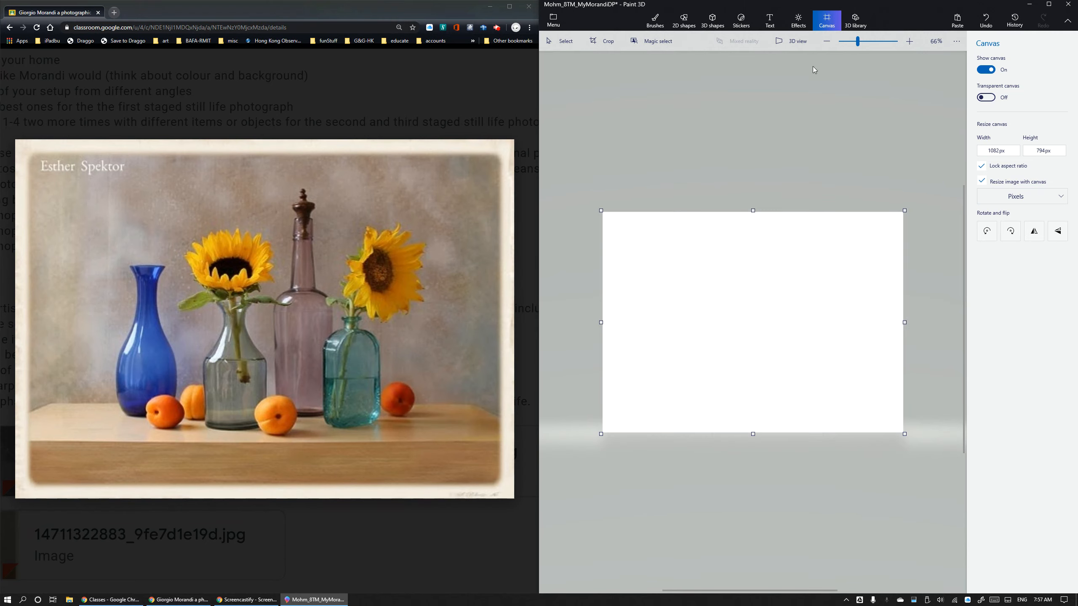
Fit the resized canvas in the view at 91% zoom and return to the Watercolour brush.
{"action": "left_click", "coordinate": [910, 43]}
{"action": "left_click", "coordinate": [910, 43]}
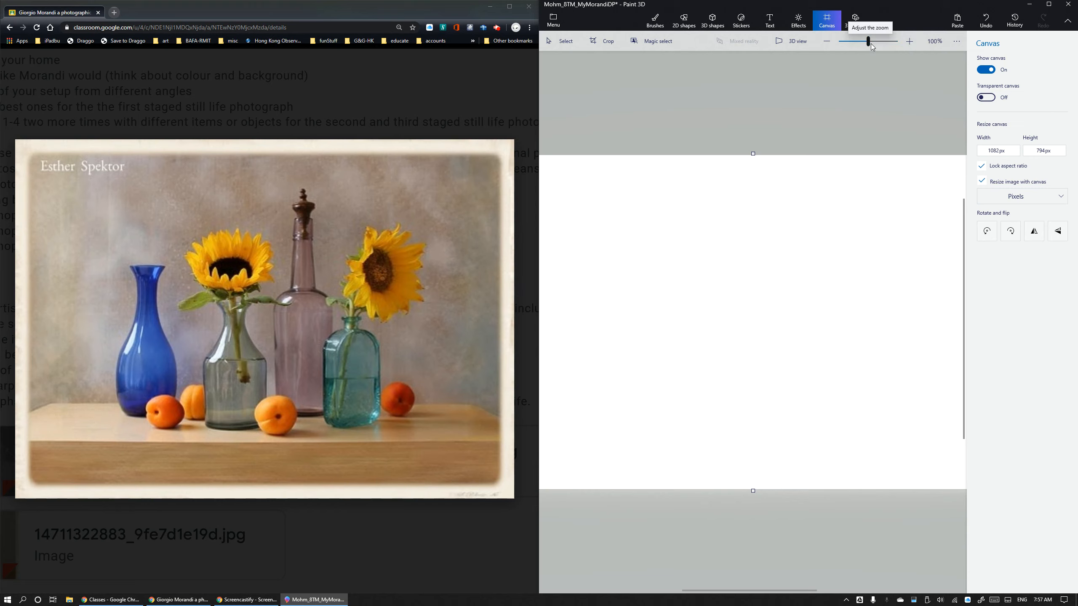
{"action": "left_click_drag", "start_coordinate": [870, 42], "coordinate": [866, 43]}
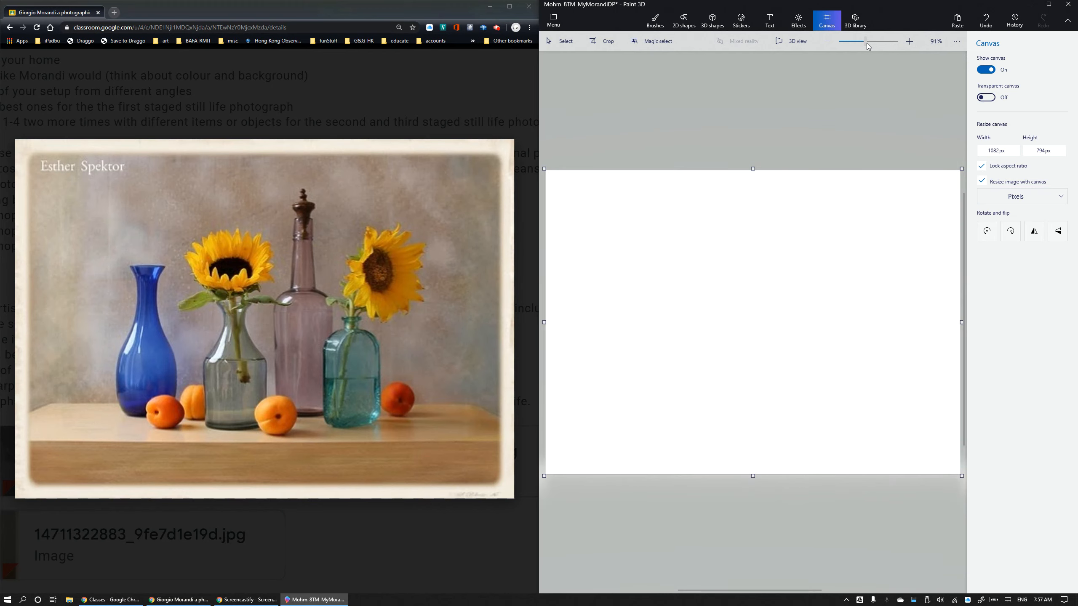
{"action": "left_click", "coordinate": [658, 22]}
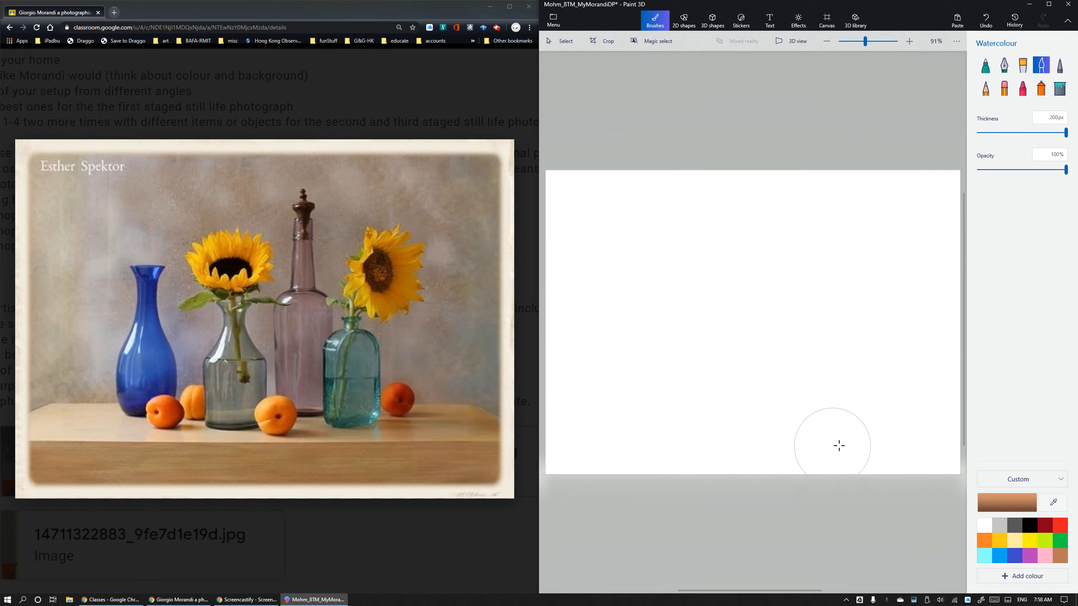
Brush loose brown watercolour patches across the upper part of the canvas.
{"action": "mouse_move", "coordinate": [680, 255]}
{"action": "left_mouse_down"}
{"action": "mouse_move", "coordinate": [696, 232]}
{"action": "mouse_move", "coordinate": [591, 217]}
{"action": "mouse_move", "coordinate": [577, 204]}
{"action": "left_mouse_up"}
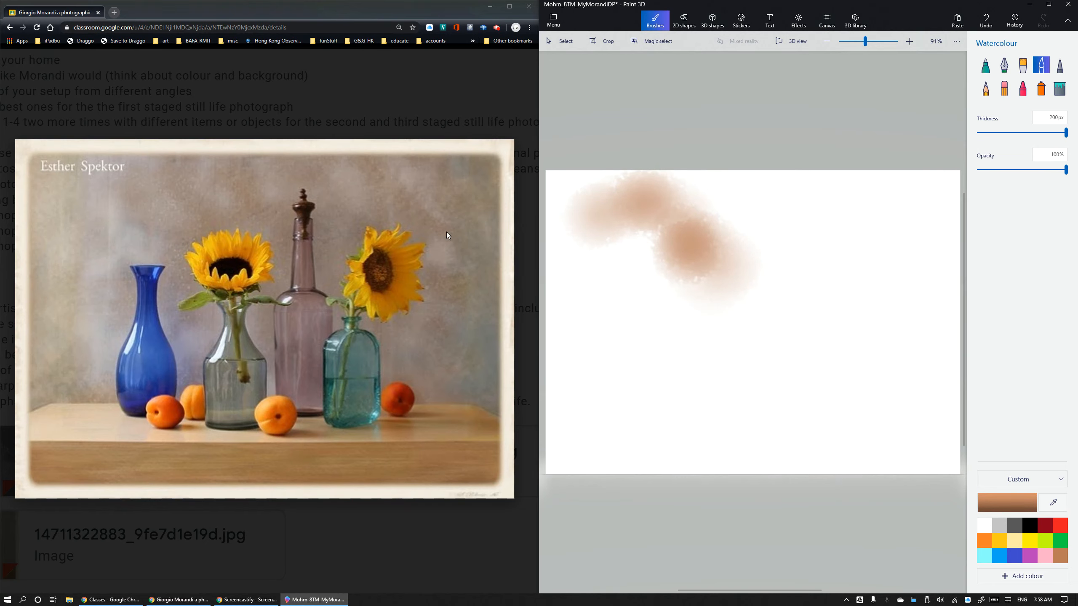
{"action": "mouse_move", "coordinate": [782, 245]}
{"action": "left_mouse_down"}
{"action": "mouse_move", "coordinate": [851, 252]}
{"action": "mouse_move", "coordinate": [700, 206]}
{"action": "mouse_move", "coordinate": [931, 183]}
{"action": "mouse_move", "coordinate": [796, 252]}
{"action": "mouse_move", "coordinate": [707, 212]}
{"action": "mouse_move", "coordinate": [738, 182]}
{"action": "mouse_move", "coordinate": [672, 225]}
{"action": "mouse_move", "coordinate": [694, 295]}
{"action": "mouse_move", "coordinate": [835, 302]}
{"action": "mouse_move", "coordinate": [636, 306]}
{"action": "mouse_move", "coordinate": [679, 270]}
{"action": "mouse_move", "coordinate": [700, 282]}
{"action": "left_mouse_up"}
Set the brush colour to a paler brown, hex c19c87, and wash the background down to a narrow strip above the canvas's lower edge.
{"action": "left_click", "coordinate": [997, 505]}
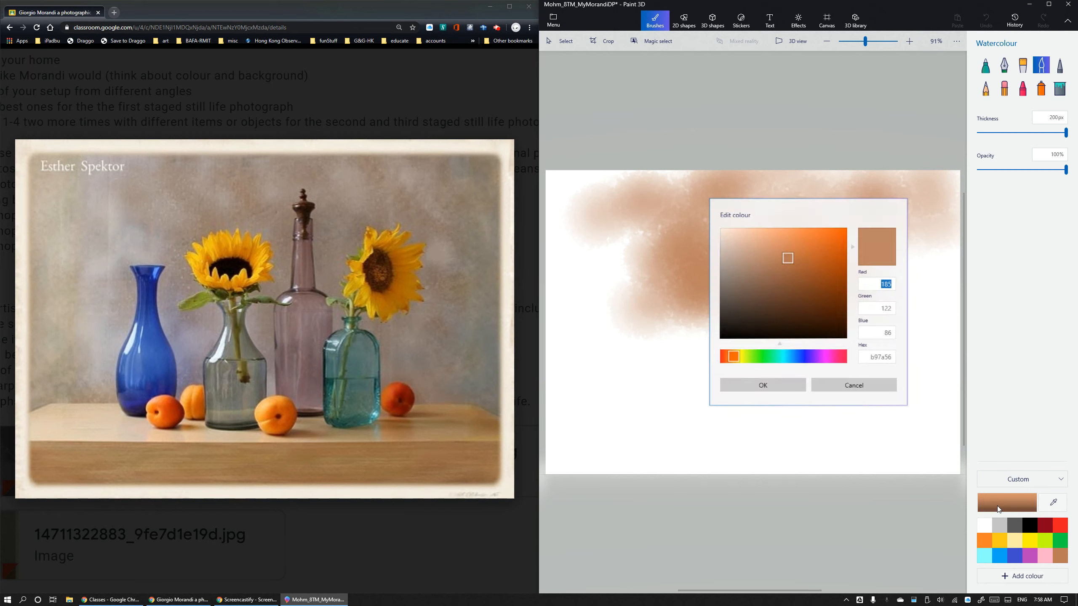
{"action": "left_click_drag", "start_coordinate": [790, 259], "coordinate": [759, 256]}
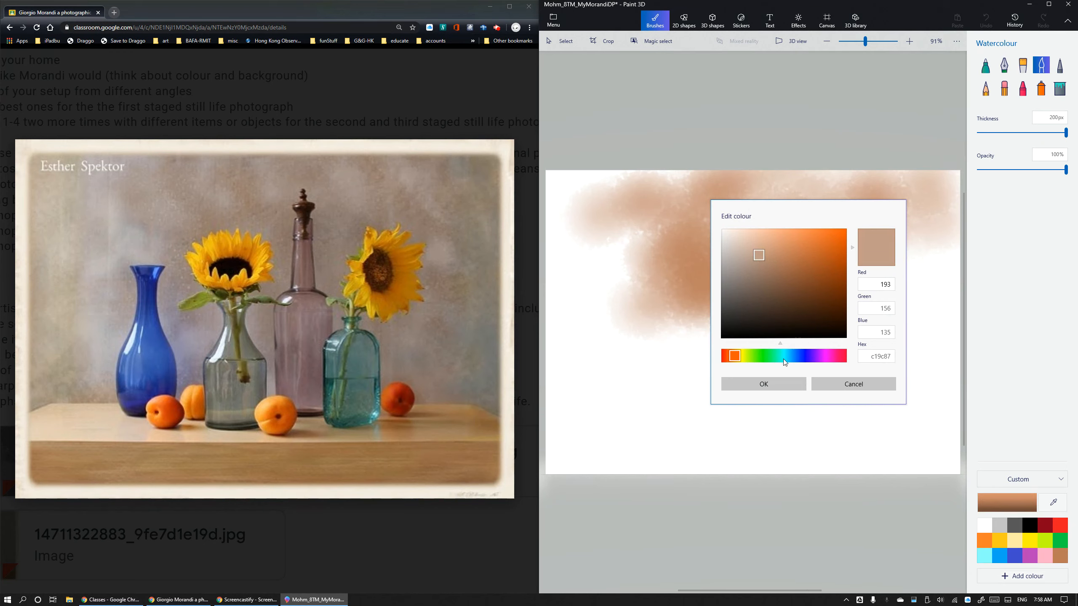
{"action": "left_click", "coordinate": [782, 384]}
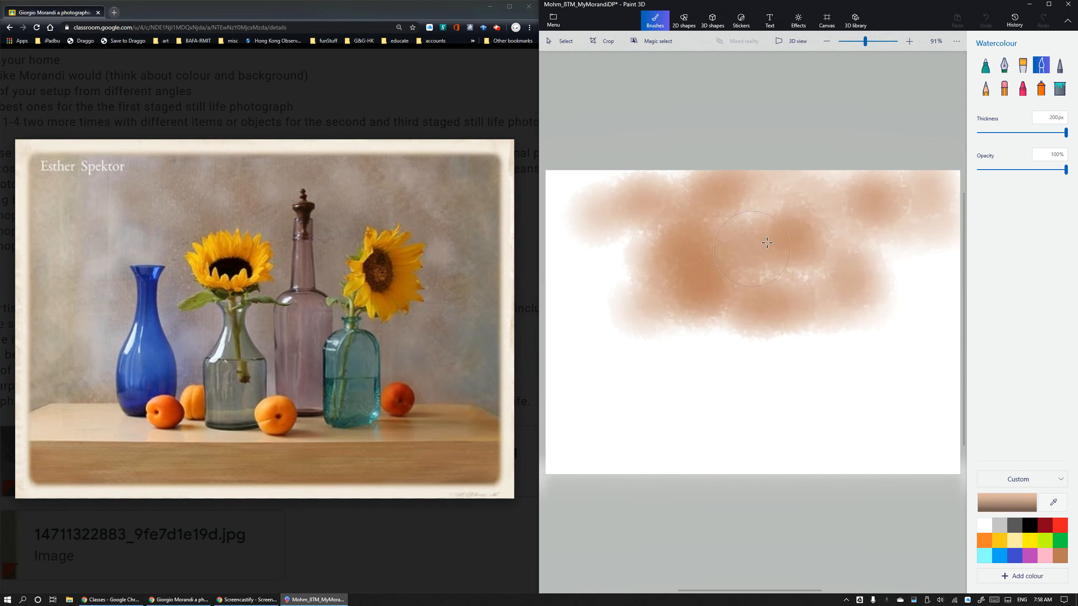
{"action": "mouse_move", "coordinate": [855, 193]}
{"action": "left_mouse_down"}
{"action": "mouse_move", "coordinate": [710, 185]}
{"action": "mouse_move", "coordinate": [722, 255]}
{"action": "mouse_move", "coordinate": [835, 294]}
{"action": "mouse_move", "coordinate": [888, 291]}
{"action": "mouse_move", "coordinate": [829, 251]}
{"action": "mouse_move", "coordinate": [770, 285]}
{"action": "mouse_move", "coordinate": [910, 278]}
{"action": "mouse_move", "coordinate": [788, 329]}
{"action": "mouse_move", "coordinate": [640, 324]}
{"action": "mouse_move", "coordinate": [607, 344]}
{"action": "mouse_move", "coordinate": [707, 322]}
{"action": "mouse_move", "coordinate": [673, 197]}
{"action": "mouse_move", "coordinate": [582, 237]}
{"action": "mouse_move", "coordinate": [565, 159]}
{"action": "mouse_move", "coordinate": [555, 190]}
{"action": "mouse_move", "coordinate": [631, 171]}
{"action": "mouse_move", "coordinate": [564, 220]}
{"action": "left_mouse_up"}
{"action": "mouse_move", "coordinate": [558, 326]}
{"action": "left_mouse_down"}
{"action": "mouse_move", "coordinate": [627, 310]}
{"action": "mouse_move", "coordinate": [689, 352]}
{"action": "mouse_move", "coordinate": [660, 351]}
{"action": "mouse_move", "coordinate": [860, 325]}
{"action": "mouse_move", "coordinate": [798, 323]}
{"action": "mouse_move", "coordinate": [775, 349]}
{"action": "mouse_move", "coordinate": [814, 373]}
{"action": "mouse_move", "coordinate": [941, 357]}
{"action": "mouse_move", "coordinate": [901, 313]}
{"action": "mouse_move", "coordinate": [918, 222]}
{"action": "mouse_move", "coordinate": [944, 332]}
{"action": "mouse_move", "coordinate": [928, 261]}
{"action": "mouse_move", "coordinate": [905, 239]}
{"action": "mouse_move", "coordinate": [941, 287]}
{"action": "mouse_move", "coordinate": [951, 186]}
{"action": "left_mouse_up"}
{"action": "mouse_move", "coordinate": [628, 238]}
{"action": "left_mouse_down"}
{"action": "mouse_move", "coordinate": [533, 205]}
{"action": "mouse_move", "coordinate": [546, 317]}
{"action": "mouse_move", "coordinate": [555, 281]}
{"action": "mouse_move", "coordinate": [592, 309]}
{"action": "mouse_move", "coordinate": [703, 336]}
{"action": "mouse_move", "coordinate": [774, 324]}
{"action": "left_mouse_up"}
{"action": "left_click", "coordinate": [775, 325]}
{"action": "mouse_move", "coordinate": [602, 250]}
{"action": "left_mouse_down"}
{"action": "mouse_move", "coordinate": [636, 230]}
{"action": "mouse_move", "coordinate": [671, 179]}
{"action": "mouse_move", "coordinate": [843, 179]}
{"action": "left_mouse_up"}
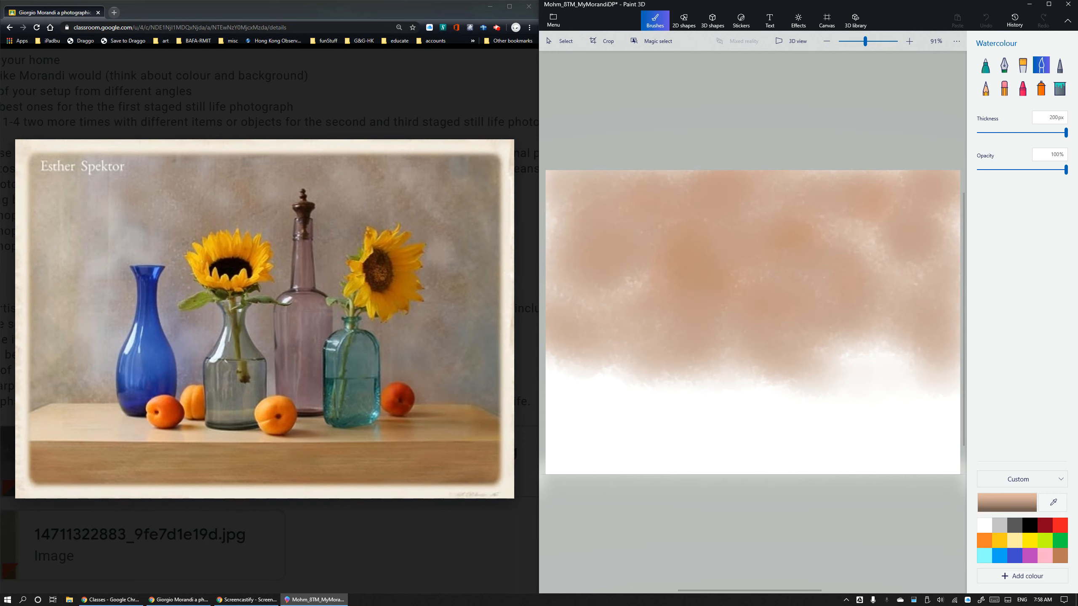
{"action": "mouse_move", "coordinate": [628, 293]}
{"action": "left_mouse_down"}
{"action": "mouse_move", "coordinate": [568, 303]}
{"action": "mouse_move", "coordinate": [557, 191]}
{"action": "mouse_move", "coordinate": [763, 369]}
{"action": "mouse_move", "coordinate": [908, 373]}
{"action": "mouse_move", "coordinate": [886, 267]}
{"action": "mouse_move", "coordinate": [846, 229]}
{"action": "mouse_move", "coordinate": [863, 235]}
{"action": "mouse_move", "coordinate": [933, 187]}
{"action": "mouse_move", "coordinate": [679, 196]}
{"action": "mouse_move", "coordinate": [555, 298]}
{"action": "mouse_move", "coordinate": [695, 377]}
{"action": "mouse_move", "coordinate": [891, 377]}
{"action": "mouse_move", "coordinate": [615, 385]}
{"action": "mouse_move", "coordinate": [929, 367]}
{"action": "mouse_move", "coordinate": [861, 340]}
{"action": "mouse_move", "coordinate": [619, 399]}
{"action": "mouse_move", "coordinate": [944, 227]}
{"action": "left_mouse_up"}
{"action": "mouse_move", "coordinate": [933, 418]}
{"action": "left_mouse_down"}
{"action": "mouse_move", "coordinate": [552, 428]}
{"action": "mouse_move", "coordinate": [954, 420]}
{"action": "mouse_move", "coordinate": [560, 428]}
{"action": "mouse_move", "coordinate": [936, 456]}
{"action": "mouse_move", "coordinate": [923, 446]}
{"action": "mouse_move", "coordinate": [951, 406]}
{"action": "mouse_move", "coordinate": [556, 434]}
{"action": "mouse_move", "coordinate": [554, 388]}
{"action": "left_mouse_up"}
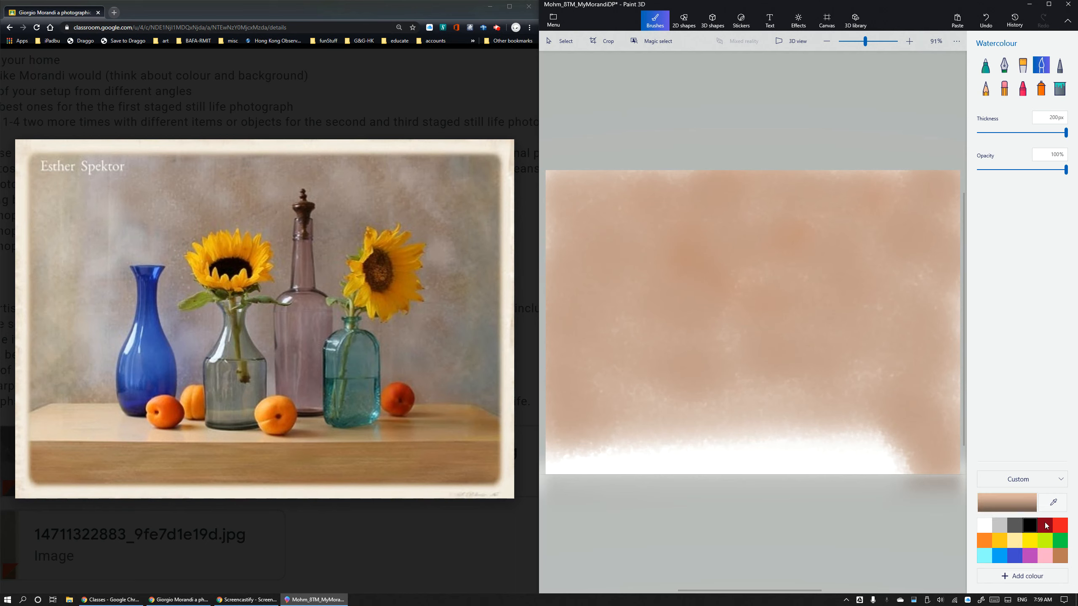
Change the brush colour to ochre, hex a57927, and paint the table along the lower edge from the left corner past the middle.
{"action": "left_click", "coordinate": [1055, 503]}
{"action": "left_click", "coordinate": [1027, 504]}
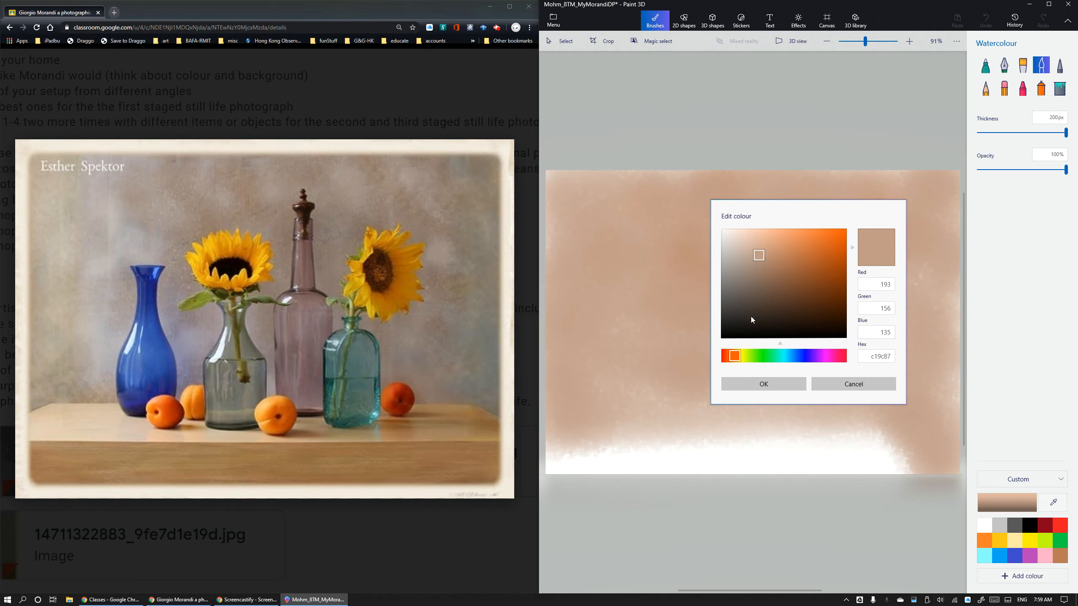
{"action": "left_click_drag", "start_coordinate": [734, 358], "coordinate": [740, 357]}
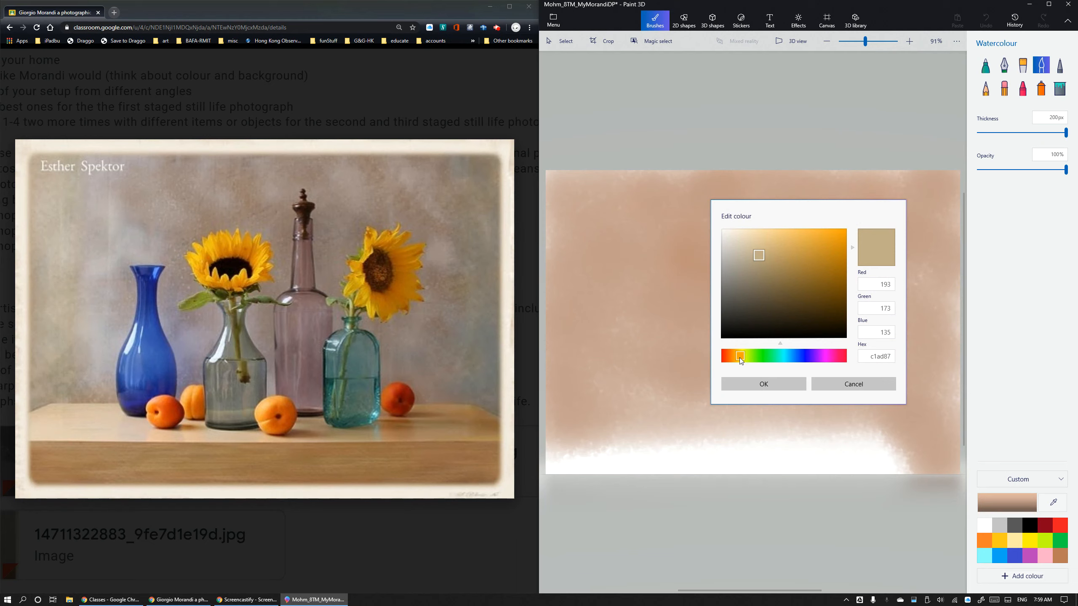
{"action": "left_click_drag", "start_coordinate": [762, 254], "coordinate": [820, 268]}
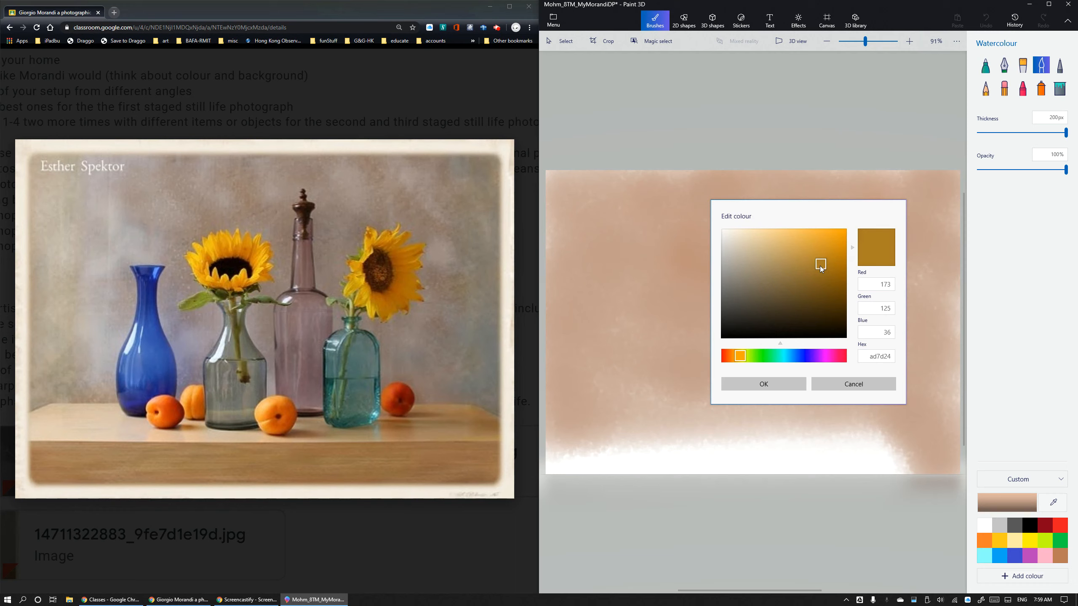
{"action": "left_click", "coordinate": [785, 385]}
{"action": "left_click_drag", "start_coordinate": [688, 469], "coordinate": [549, 469]}
{"action": "mouse_move", "coordinate": [715, 467]}
{"action": "left_mouse_down"}
{"action": "mouse_move", "coordinate": [573, 458]}
{"action": "mouse_move", "coordinate": [785, 463]}
{"action": "mouse_move", "coordinate": [776, 460]}
{"action": "left_mouse_up"}
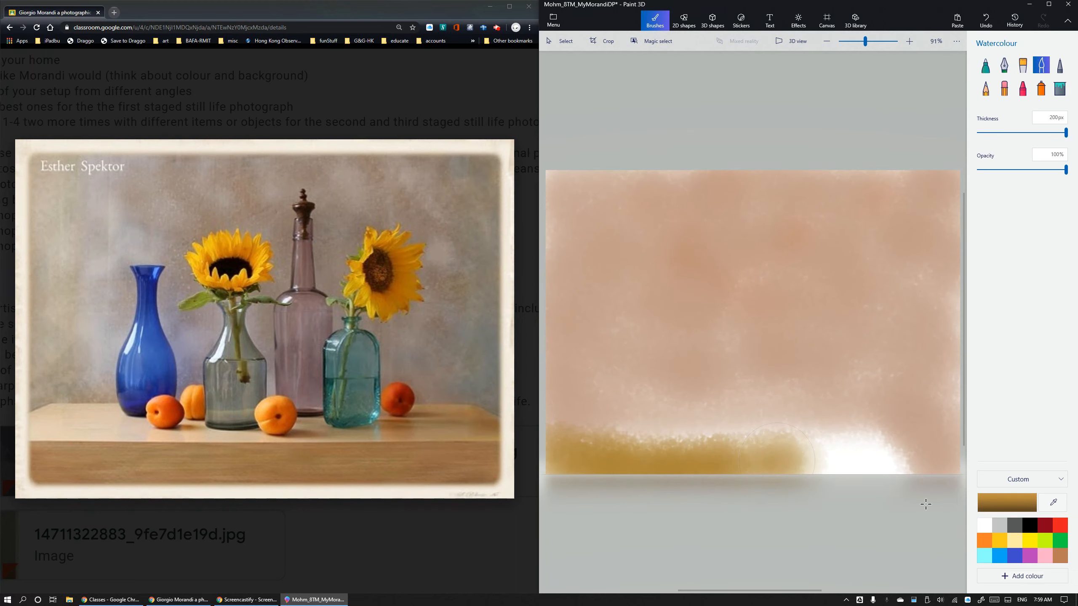
Darken the brush colour to hex 8f681e, reduce the thickness to 49 px and fill the table front across the canvas's lower edge.
{"action": "left_click", "coordinate": [1009, 502]}
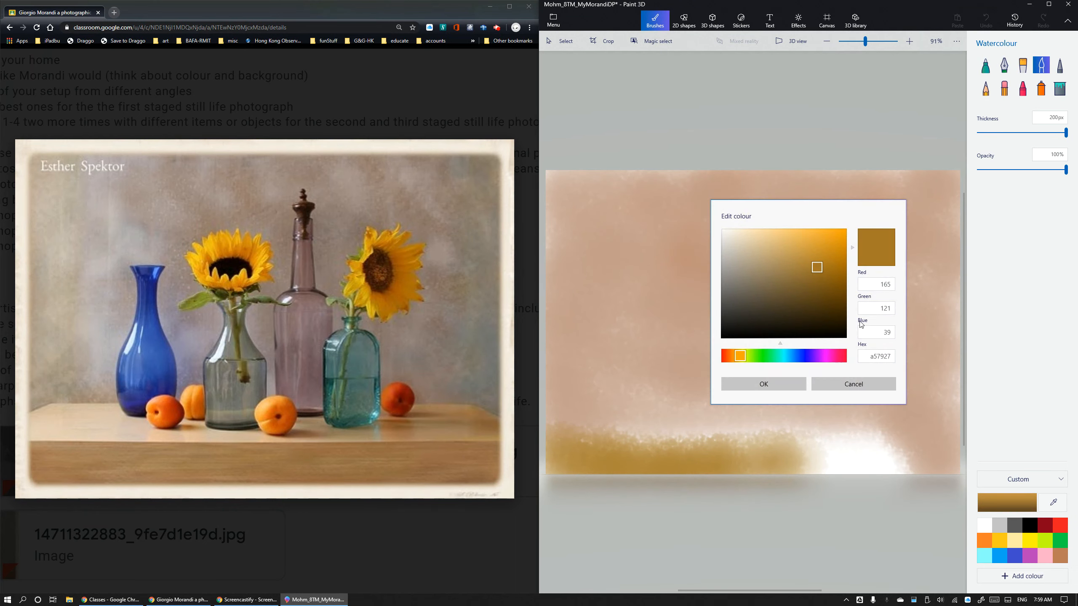
{"action": "left_click_drag", "start_coordinate": [817, 266], "coordinate": [823, 279]}
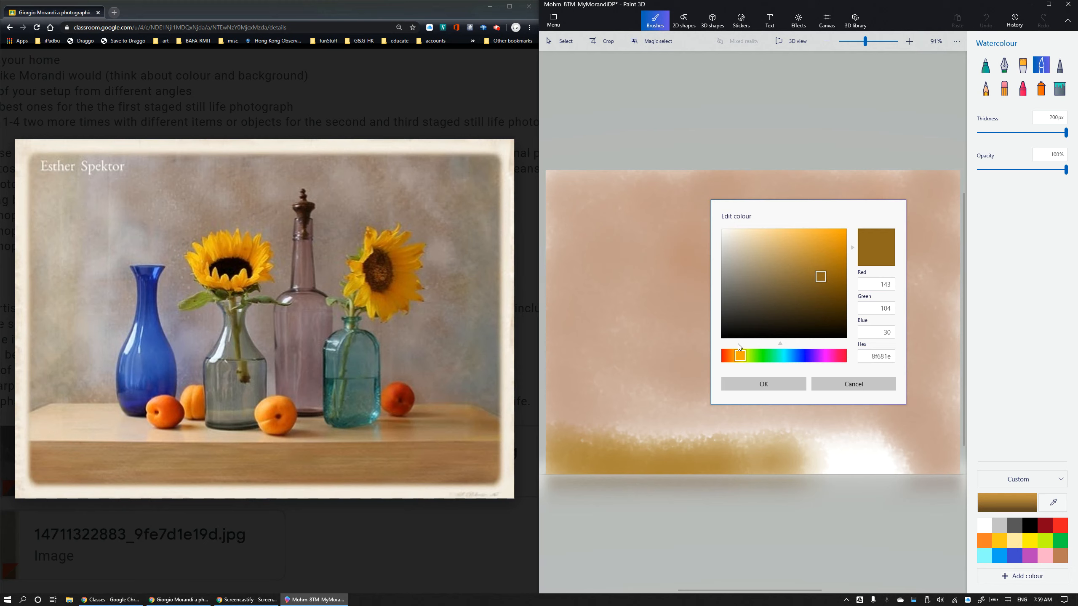
{"action": "left_click", "coordinate": [753, 389]}
{"action": "mouse_move", "coordinate": [763, 457]}
{"action": "left_mouse_down"}
{"action": "mouse_move", "coordinate": [679, 459]}
{"action": "mouse_move", "coordinate": [855, 468]}
{"action": "mouse_move", "coordinate": [878, 450]}
{"action": "mouse_move", "coordinate": [747, 456]}
{"action": "mouse_move", "coordinate": [861, 437]}
{"action": "left_mouse_up"}
{"action": "left_click_drag", "start_coordinate": [1065, 133], "coordinate": [1032, 138]}
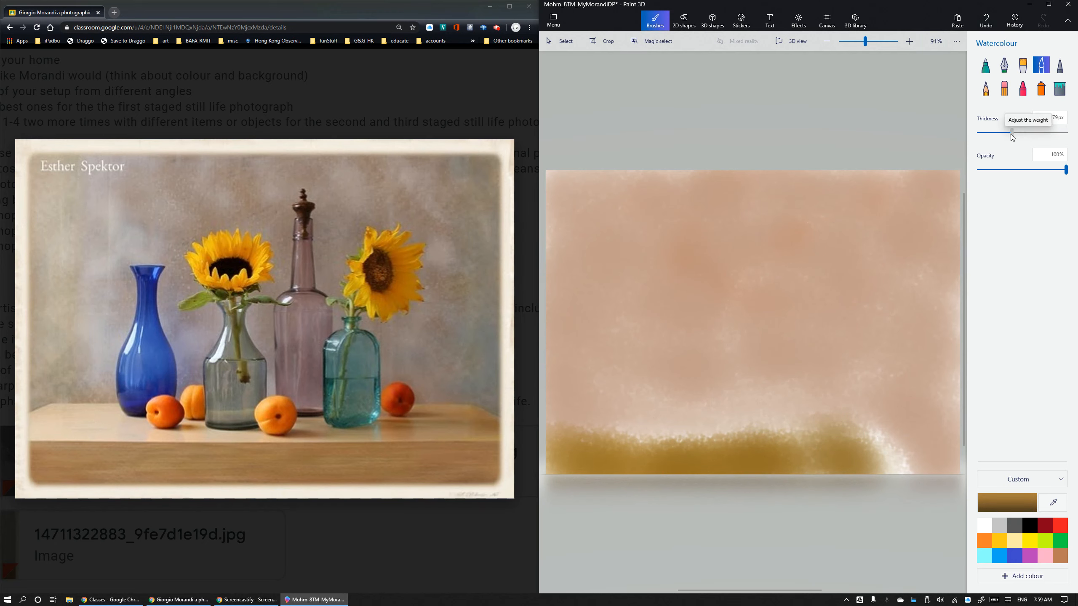
{"action": "mouse_move", "coordinate": [601, 439]}
{"action": "left_mouse_down"}
{"action": "mouse_move", "coordinate": [933, 447]}
{"action": "mouse_move", "coordinate": [891, 457]}
{"action": "mouse_move", "coordinate": [891, 471]}
{"action": "mouse_move", "coordinate": [691, 461]}
{"action": "left_mouse_up"}
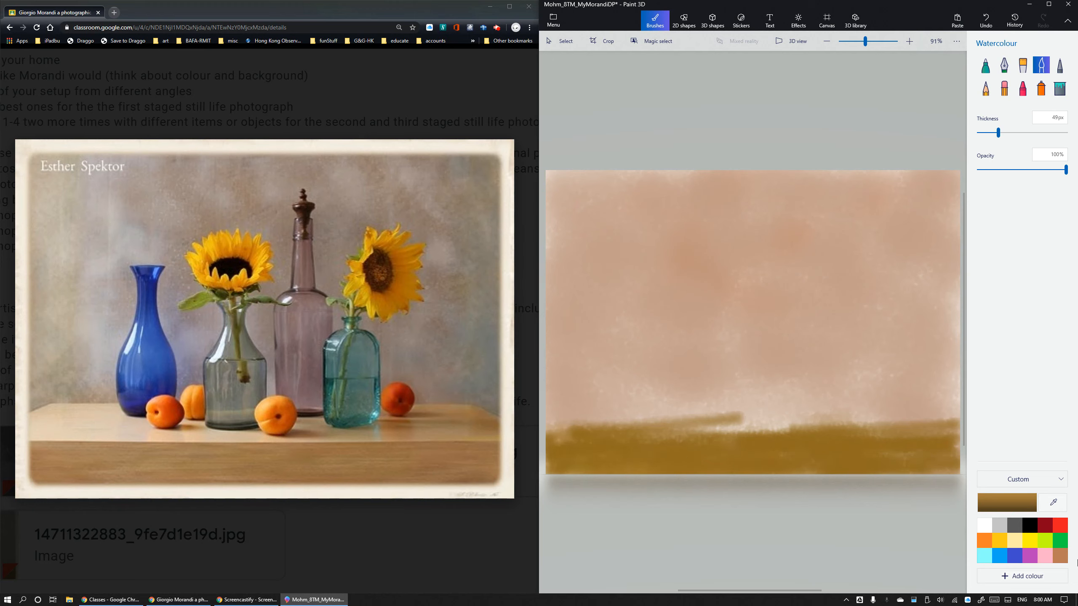
Lighten the brush colour to hex cda559 and paint the tabletop surface as a band above the dark table front.
{"action": "left_click", "coordinate": [1023, 499]}
{"action": "mouse_move", "coordinate": [824, 276]}
{"action": "left_mouse_down"}
{"action": "mouse_move", "coordinate": [821, 254]}
{"action": "mouse_move", "coordinate": [792, 251]}
{"action": "left_mouse_up"}
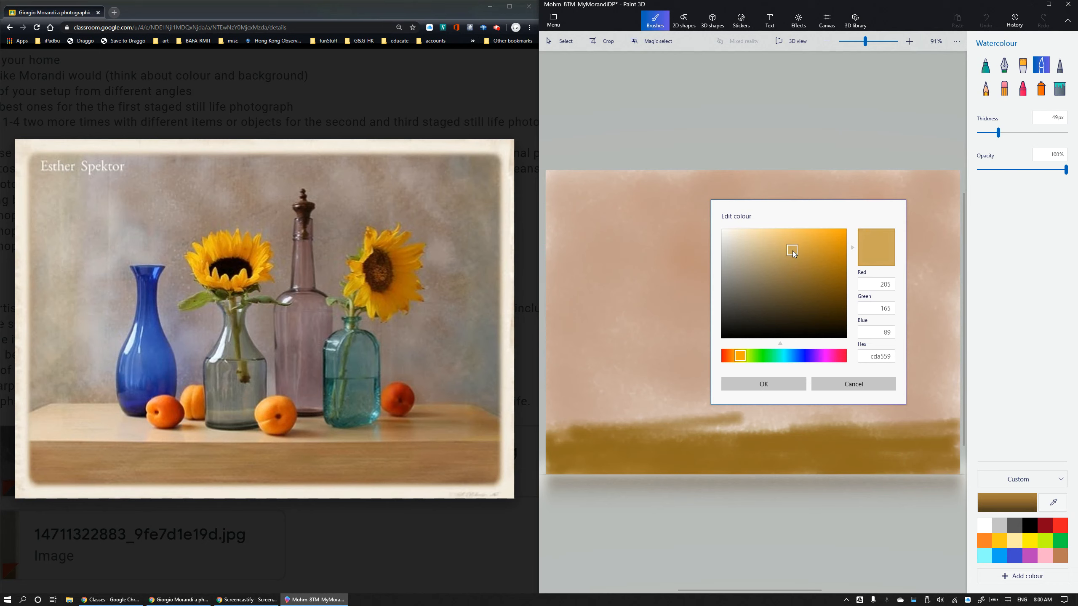
{"action": "left_click", "coordinate": [778, 388]}
{"action": "mouse_move", "coordinate": [617, 430]}
{"action": "left_mouse_down"}
{"action": "mouse_move", "coordinate": [581, 430]}
{"action": "mouse_move", "coordinate": [721, 432]}
{"action": "mouse_move", "coordinate": [708, 436]}
{"action": "mouse_move", "coordinate": [793, 416]}
{"action": "mouse_move", "coordinate": [955, 436]}
{"action": "left_mouse_up"}
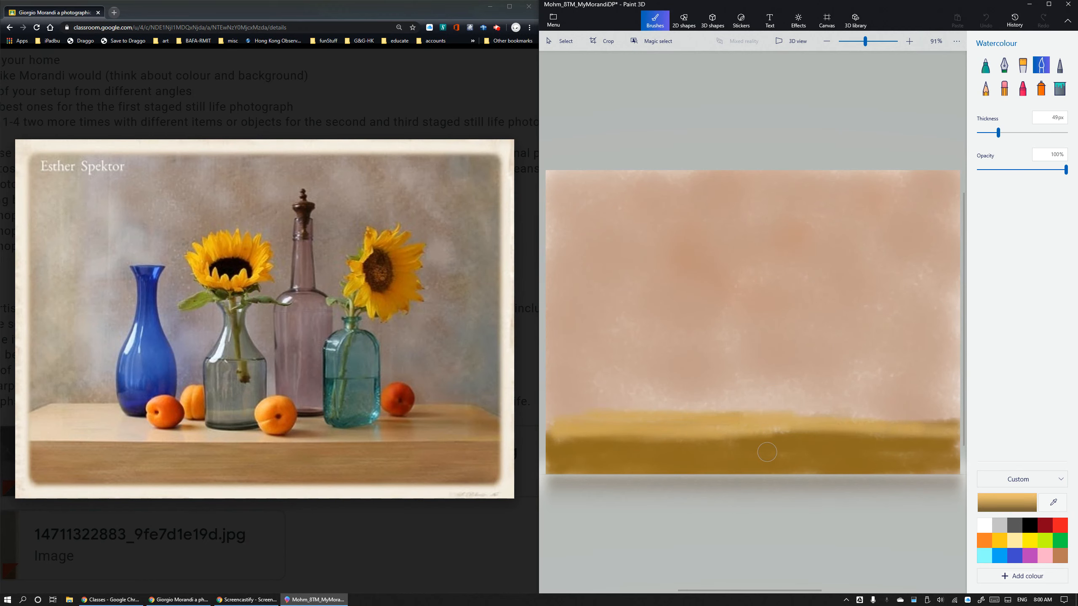
{"action": "left_click_drag", "start_coordinate": [911, 403], "coordinate": [951, 413]}
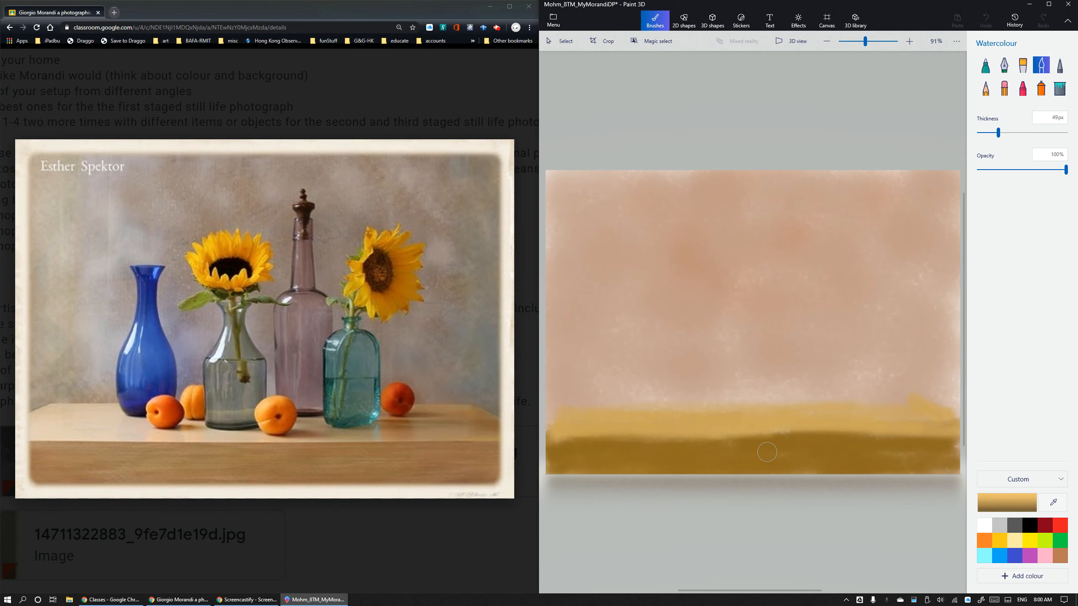
{"action": "left_click_drag", "start_coordinate": [657, 407], "coordinate": [562, 413]}
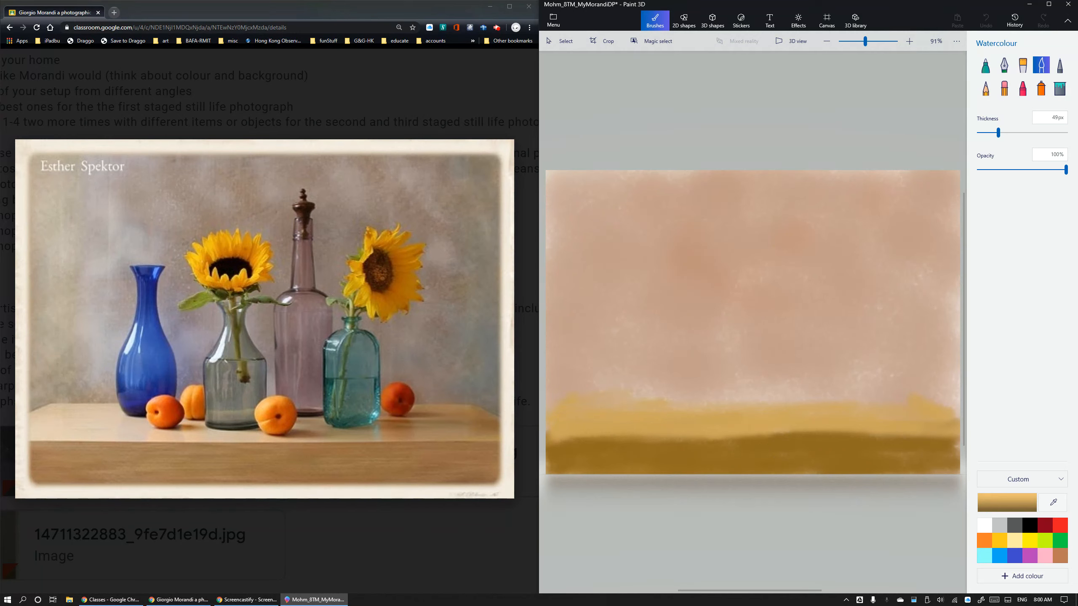
{"action": "left_click_drag", "start_coordinate": [785, 398], "coordinate": [805, 399]}
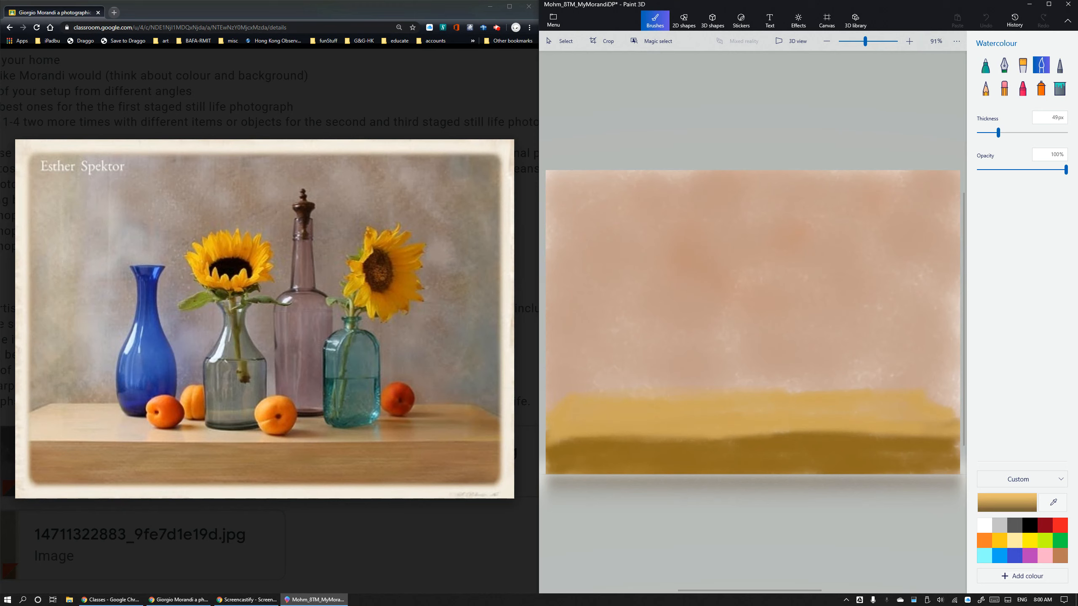
{"action": "left_click_drag", "start_coordinate": [780, 428], "coordinate": [854, 428]}
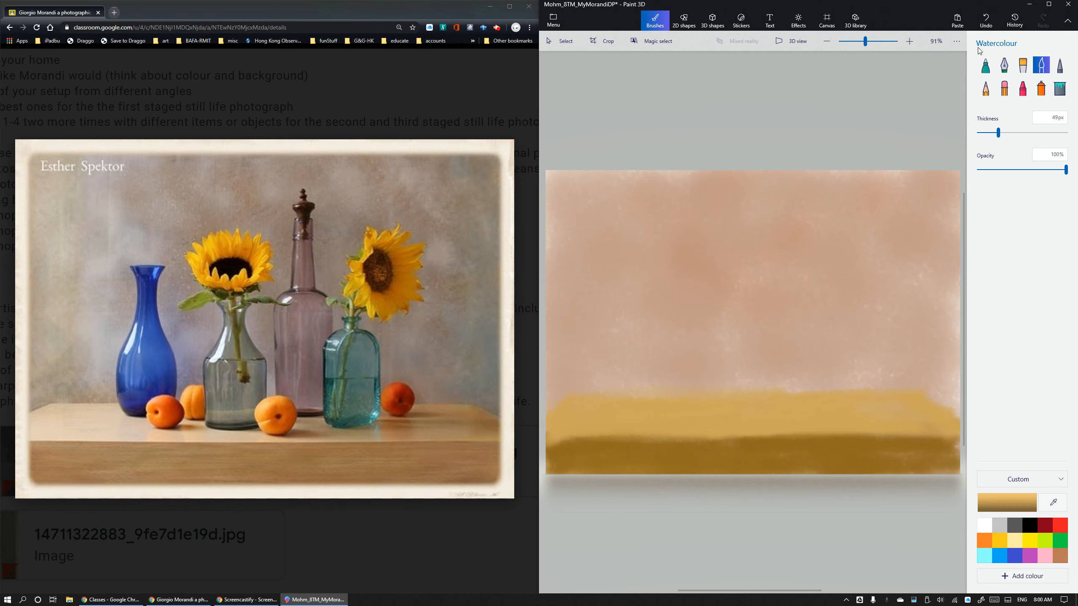
Undo the light tabletop strokes and restore them.
{"action": "left_click", "coordinate": [982, 20]}
{"action": "left_click", "coordinate": [984, 19]}
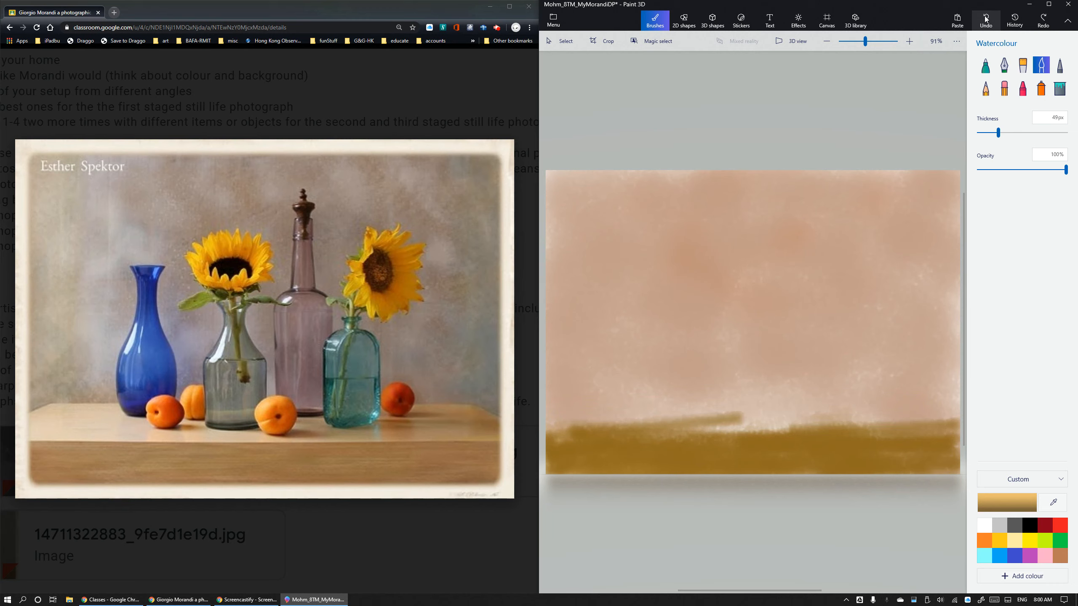
{"action": "left_click", "coordinate": [1037, 21]}
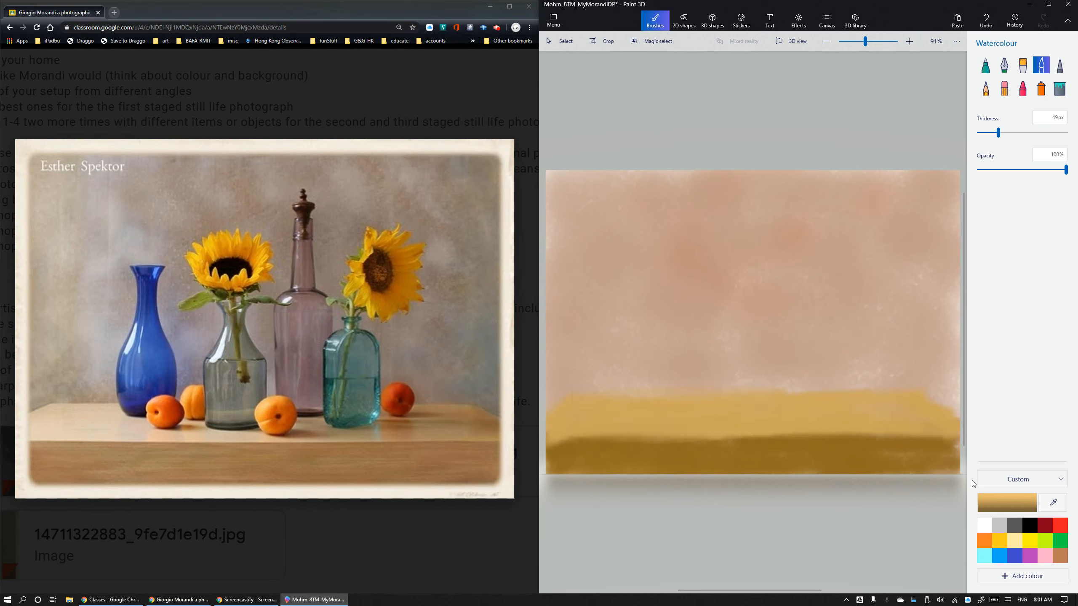
Sample the dark ochre from the table front and touch up the front's upper edge at the canvas's left side.
{"action": "left_click", "coordinate": [1053, 504]}
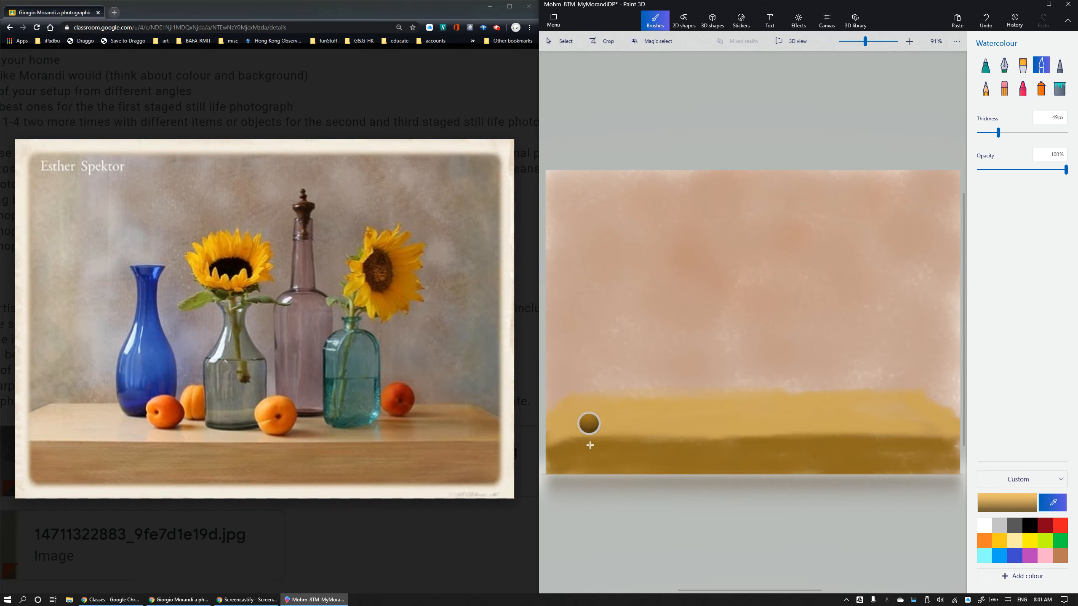
{"action": "left_click", "coordinate": [652, 454]}
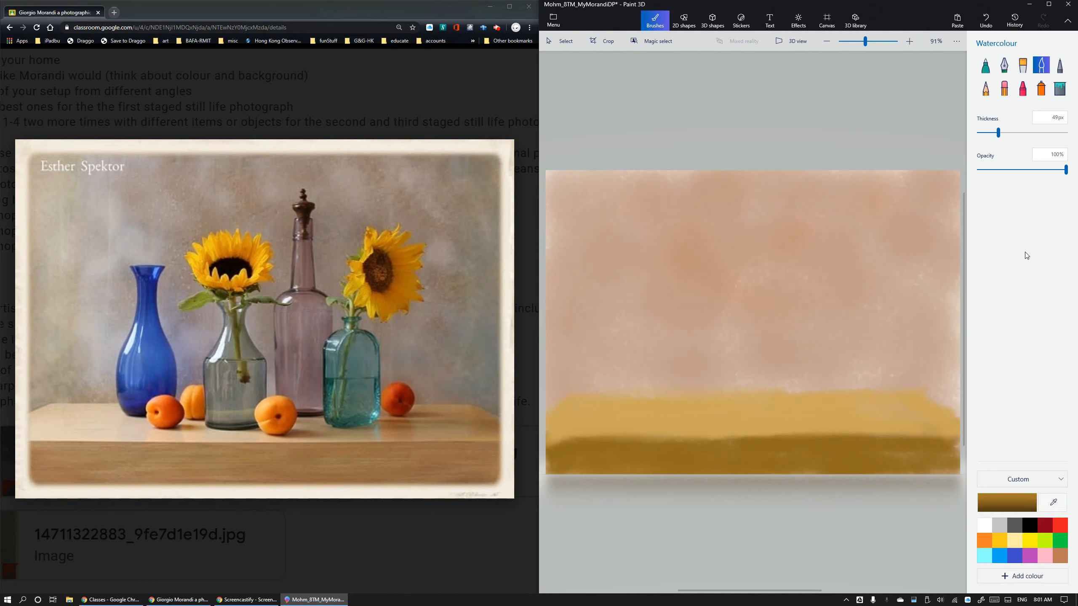
{"action": "left_click_drag", "start_coordinate": [548, 444], "coordinate": [557, 442]}
{"action": "left_click", "coordinate": [1007, 511]}
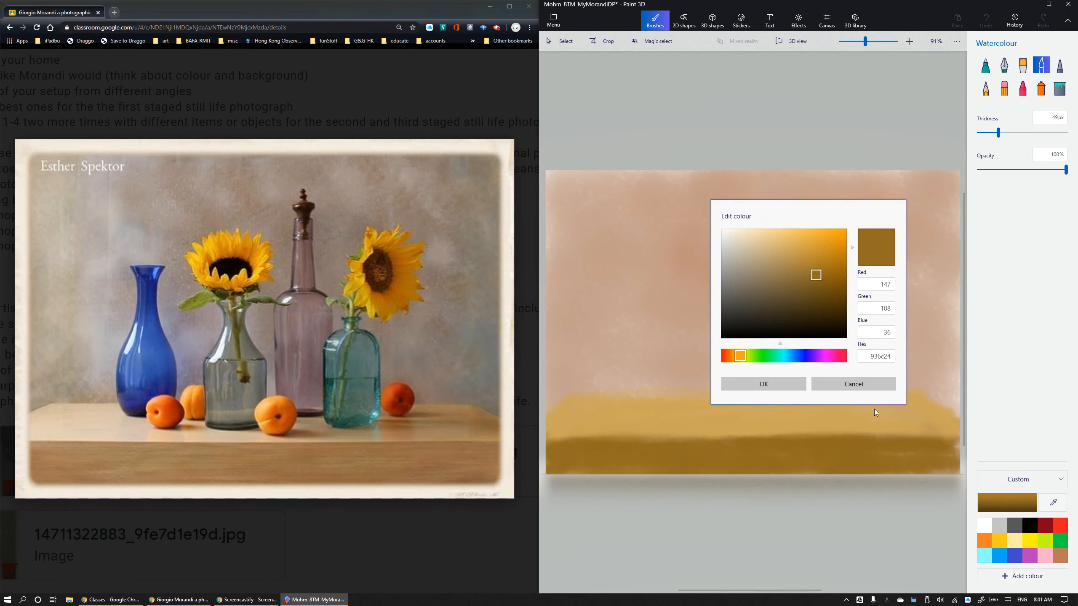
{"action": "left_click", "coordinate": [870, 385]}
Sample the background brown, darken it to hex a6826d and set the brush thickness to 200 px.
{"action": "left_click", "coordinate": [1053, 502]}
{"action": "left_click", "coordinate": [777, 300]}
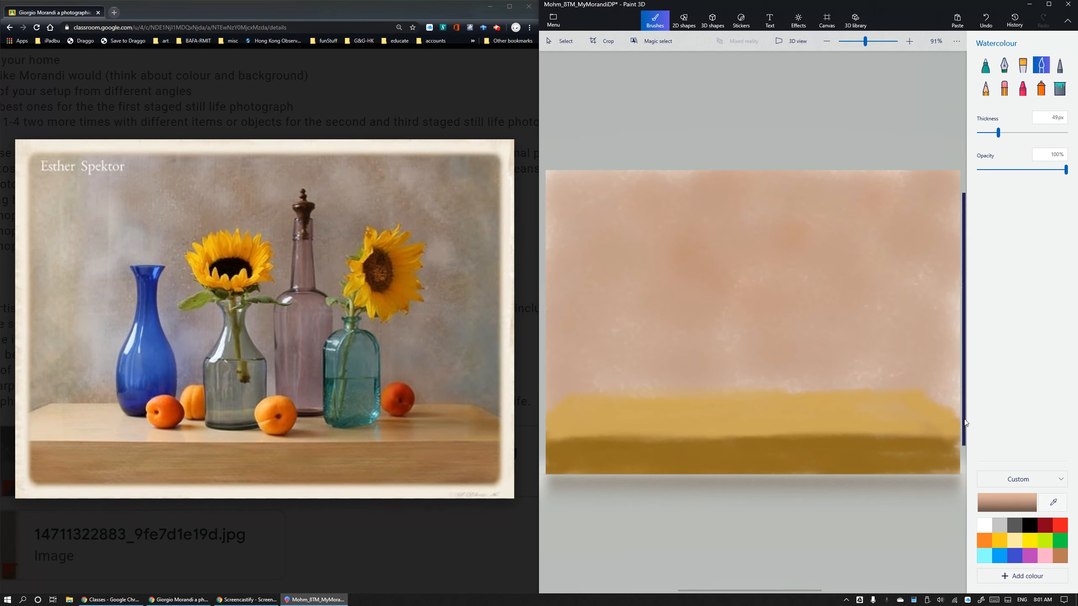
{"action": "left_click", "coordinate": [1003, 504]}
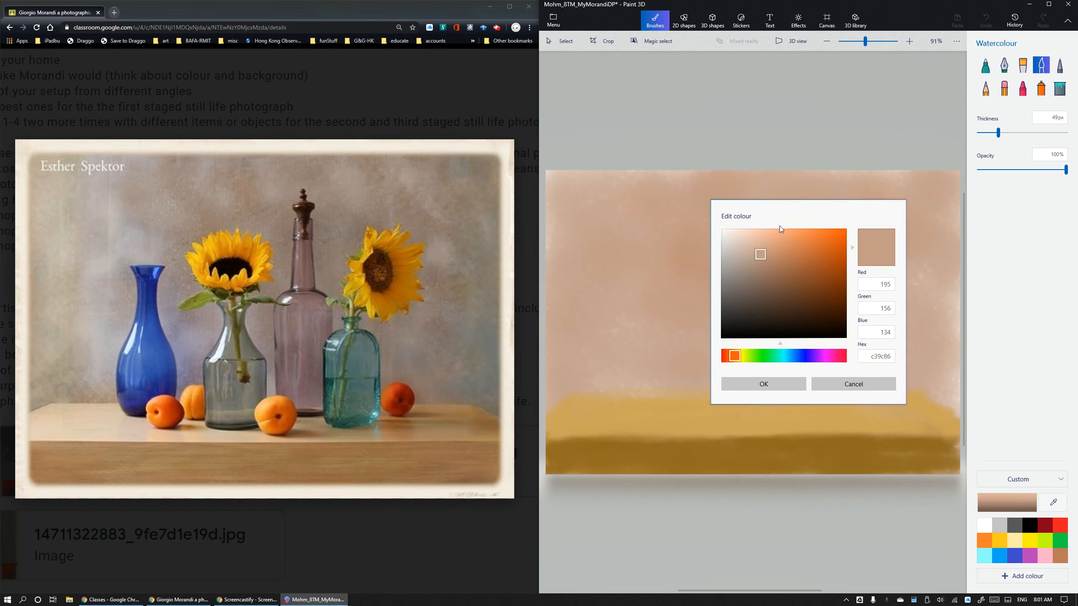
{"action": "left_click", "coordinate": [758, 262]}
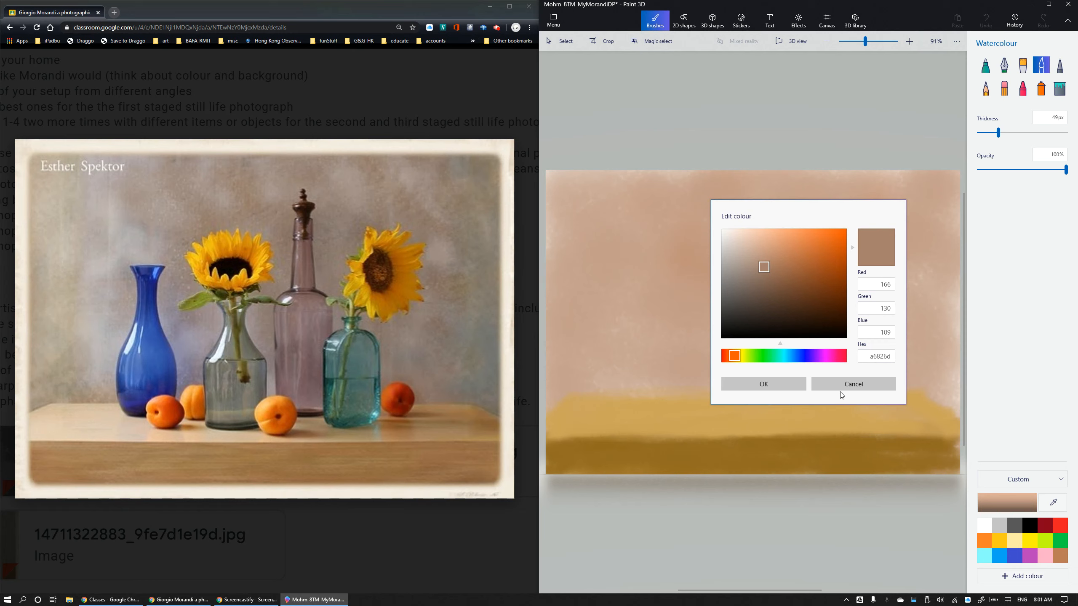
{"action": "left_click", "coordinate": [771, 385]}
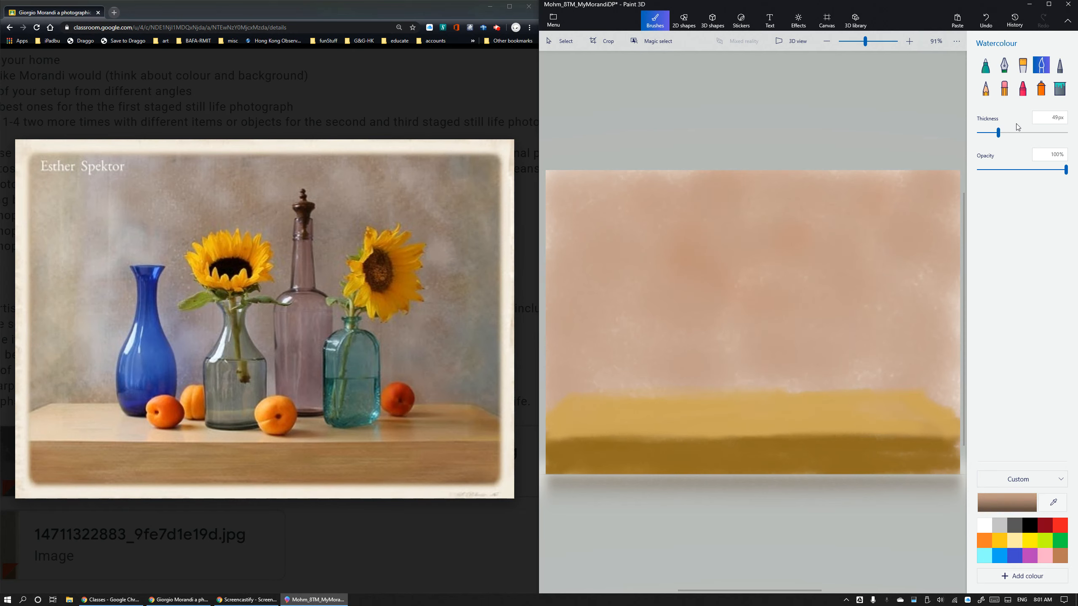
{"action": "left_click_drag", "start_coordinate": [998, 133], "coordinate": [1076, 137]}
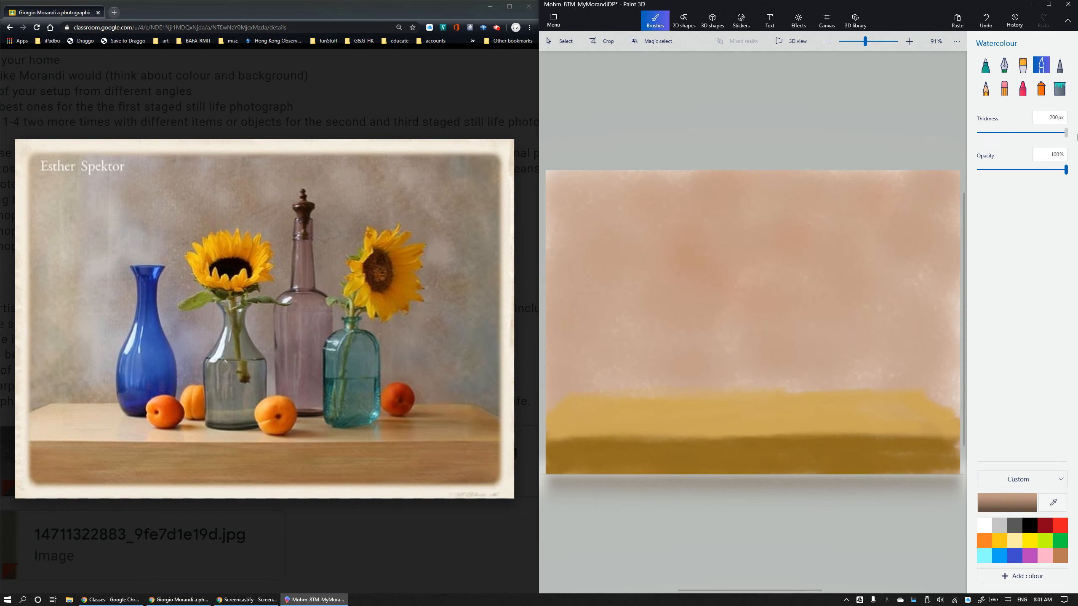
Dab soft darker brown patches over the middle of the background wall to give it mottled shading.
{"action": "left_click", "coordinate": [668, 261]}
{"action": "left_click", "coordinate": [750, 309]}
{"action": "left_click", "coordinate": [748, 221]}
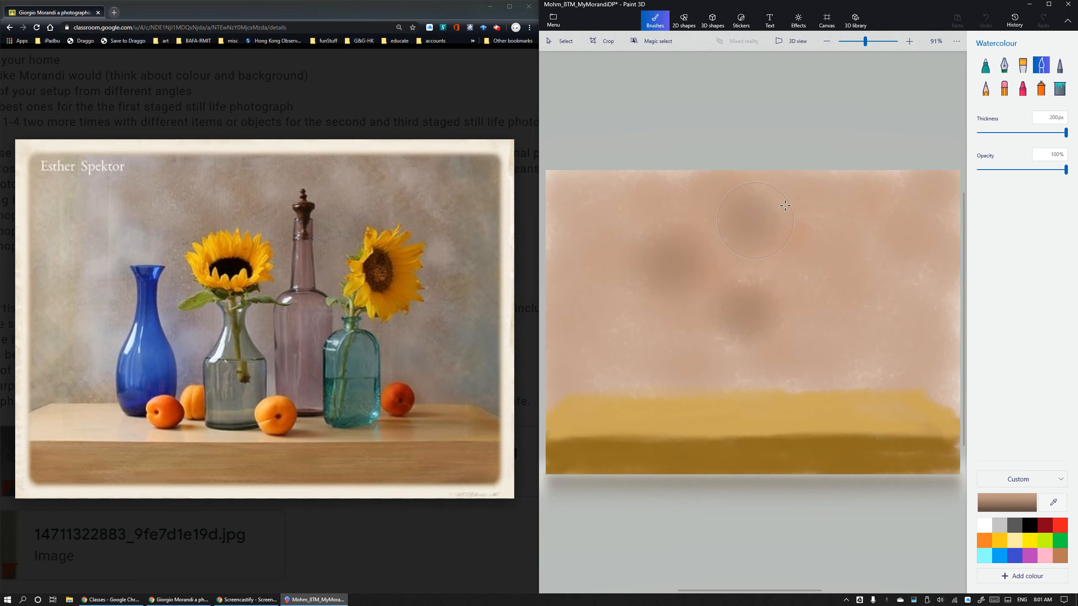
{"action": "left_click", "coordinate": [783, 210]}
{"action": "left_click", "coordinate": [688, 226]}
{"action": "left_click", "coordinate": [648, 310]}
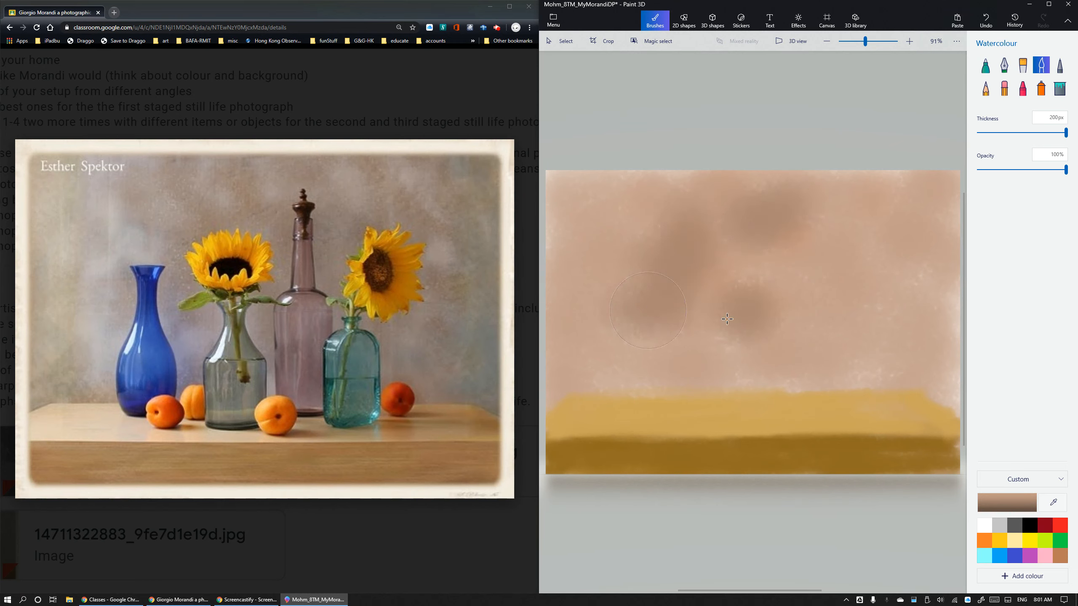
{"action": "left_click", "coordinate": [779, 329]}
{"action": "left_click", "coordinate": [818, 327]}
{"action": "left_click", "coordinate": [715, 343]}
{"action": "left_click_drag", "start_coordinate": [815, 292], "coordinate": [827, 278]}
{"action": "left_click_drag", "start_coordinate": [818, 225], "coordinate": [843, 193]}
{"action": "left_click_drag", "start_coordinate": [858, 355], "coordinate": [833, 358]}
{"action": "left_click", "coordinate": [675, 364]}
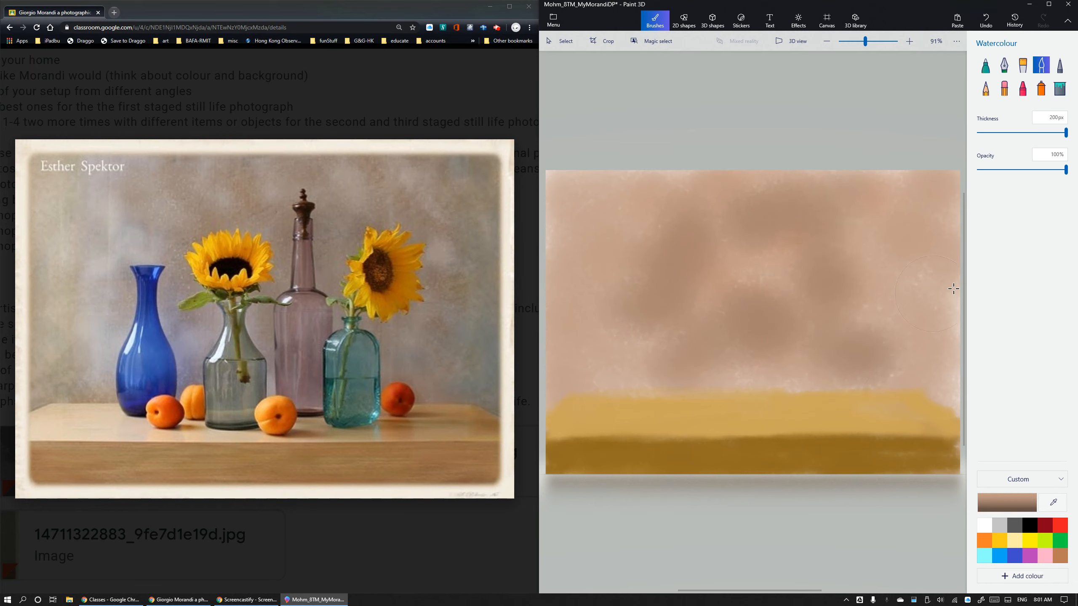
{"action": "left_click", "coordinate": [895, 313]}
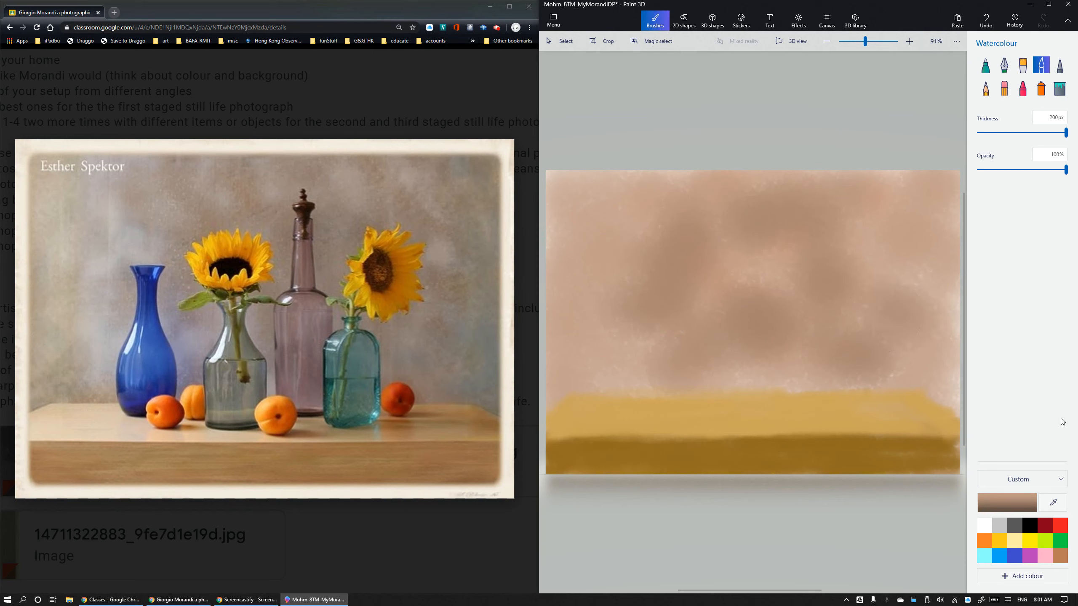
Change the brush colour to a saturated teal green and lower its opacity to 56%.
{"action": "left_click", "coordinate": [1005, 502]}
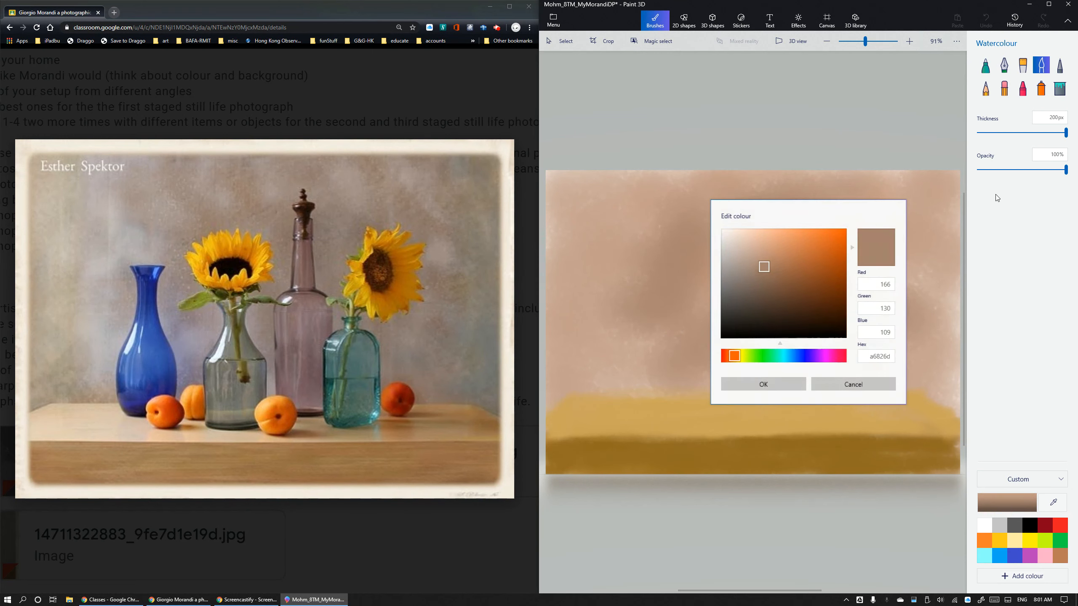
{"action": "left_click_drag", "start_coordinate": [779, 358], "coordinate": [769, 356]}
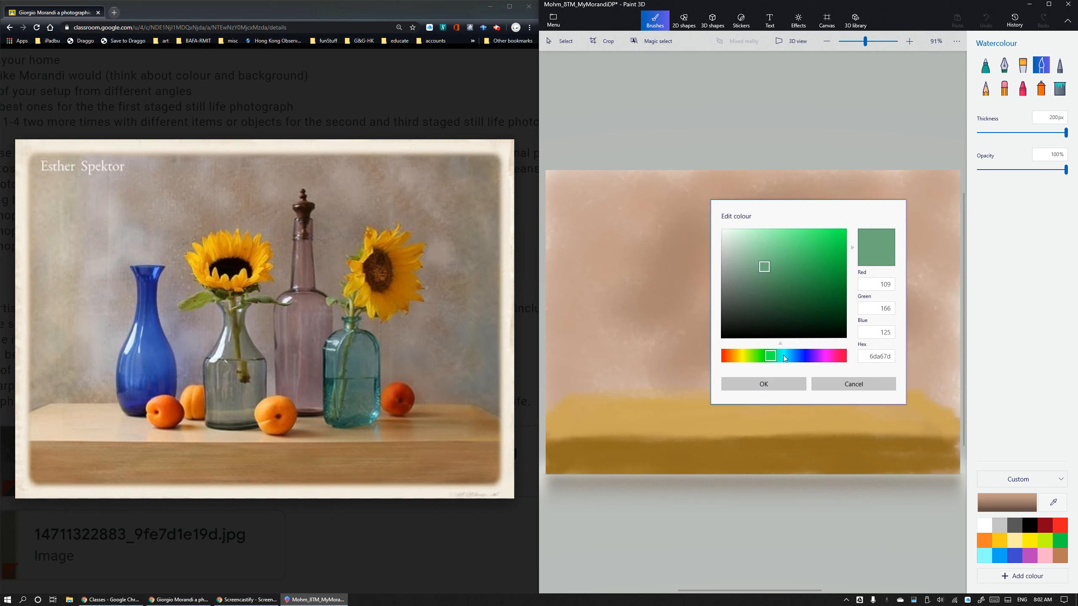
{"action": "left_click_drag", "start_coordinate": [786, 357], "coordinate": [785, 356]}
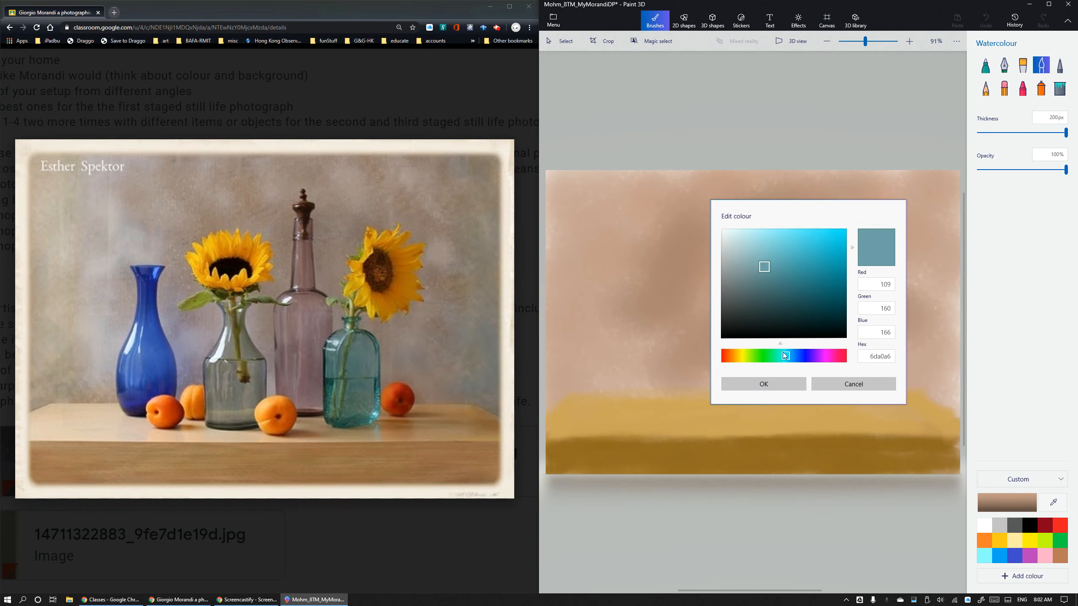
{"action": "left_click_drag", "start_coordinate": [783, 361], "coordinate": [775, 361]}
{"action": "mouse_move", "coordinate": [822, 266]}
{"action": "left_mouse_down"}
{"action": "mouse_move", "coordinate": [831, 287]}
{"action": "mouse_move", "coordinate": [838, 257]}
{"action": "mouse_move", "coordinate": [834, 266]}
{"action": "left_mouse_up"}
{"action": "left_click", "coordinate": [790, 382]}
{"action": "left_click_drag", "start_coordinate": [1064, 171], "coordinate": [1027, 173]}
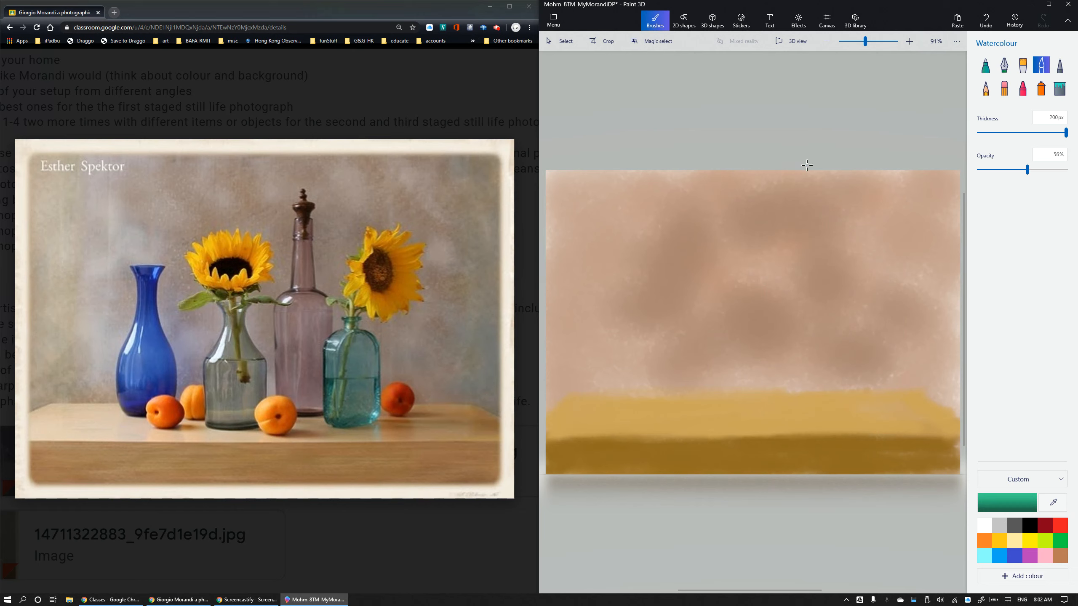
Try large green dabs near the wall's upper-right corner and right edge, and undo them.
{"action": "left_click", "coordinate": [929, 203]}
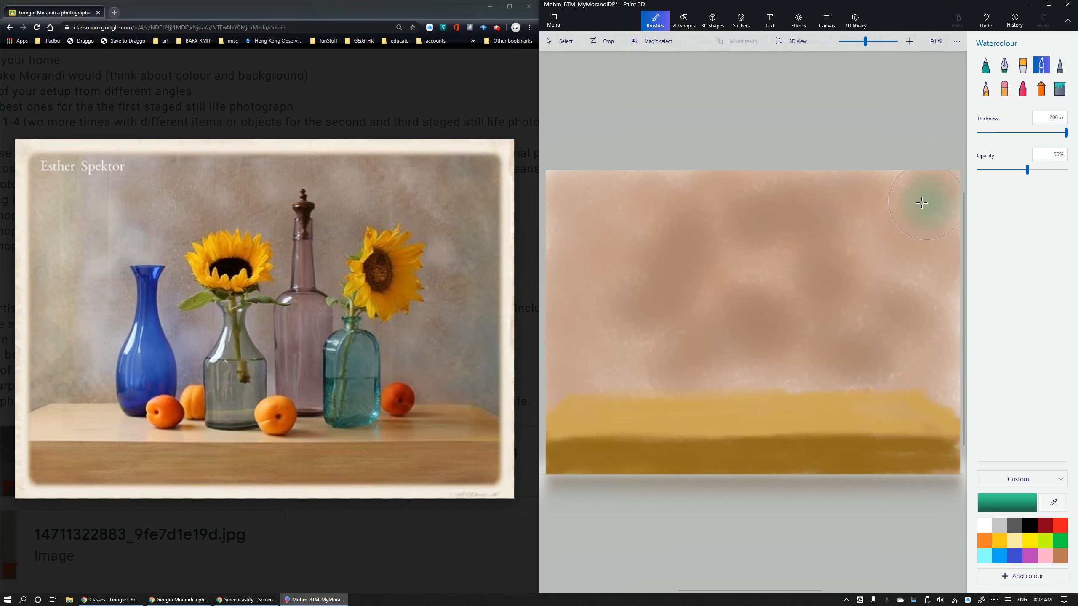
{"action": "mouse_move", "coordinate": [922, 259]}
{"action": "left_mouse_down"}
{"action": "mouse_move", "coordinate": [931, 307]}
{"action": "mouse_move", "coordinate": [941, 288]}
{"action": "mouse_move", "coordinate": [926, 283]}
{"action": "mouse_move", "coordinate": [958, 281]}
{"action": "mouse_move", "coordinate": [934, 330]}
{"action": "left_mouse_up"}
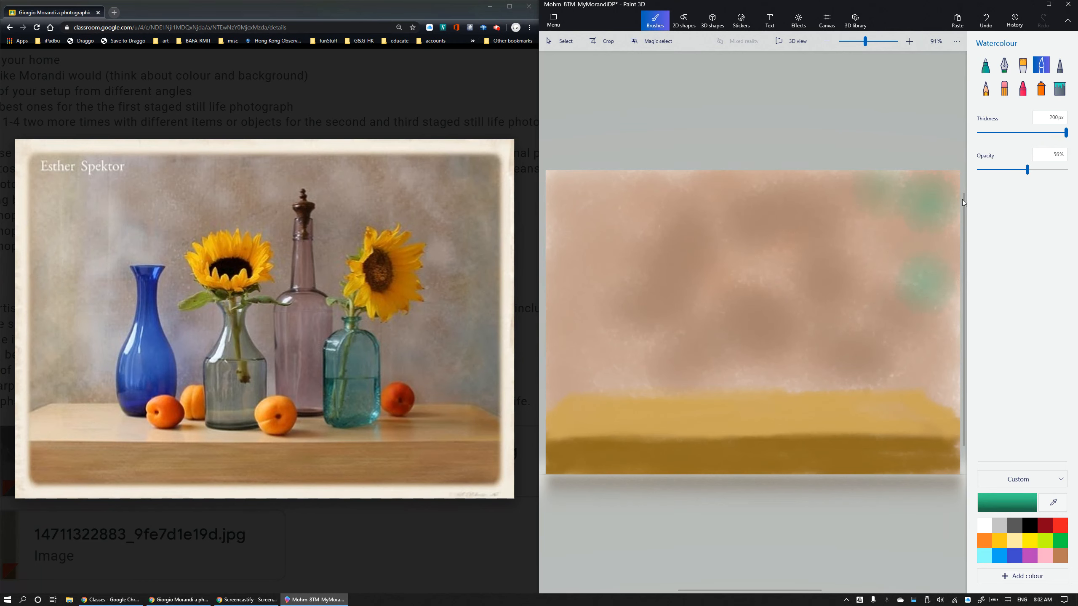
{"action": "left_click", "coordinate": [980, 21]}
{"action": "left_click", "coordinate": [984, 21]}
{"action": "left_click", "coordinate": [985, 21]}
Reduce the brush thickness to 104 px and dab small green patches down the wall's right edge.
{"action": "mouse_move", "coordinate": [1065, 133]}
{"action": "left_mouse_down"}
{"action": "mouse_move", "coordinate": [1013, 133]}
{"action": "mouse_move", "coordinate": [1023, 146]}
{"action": "left_mouse_up"}
{"action": "left_click", "coordinate": [936, 197]}
{"action": "left_click", "coordinate": [891, 199]}
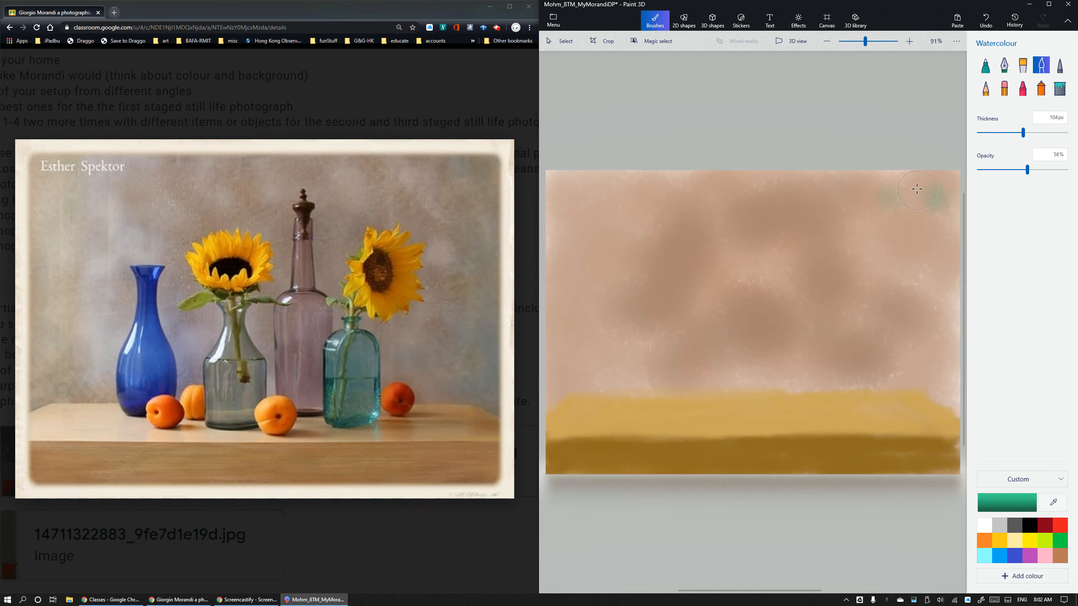
{"action": "left_click", "coordinate": [947, 264]}
{"action": "left_click", "coordinate": [940, 223]}
{"action": "left_click", "coordinate": [955, 319]}
{"action": "left_click", "coordinate": [953, 355]}
{"action": "left_click", "coordinate": [942, 306]}
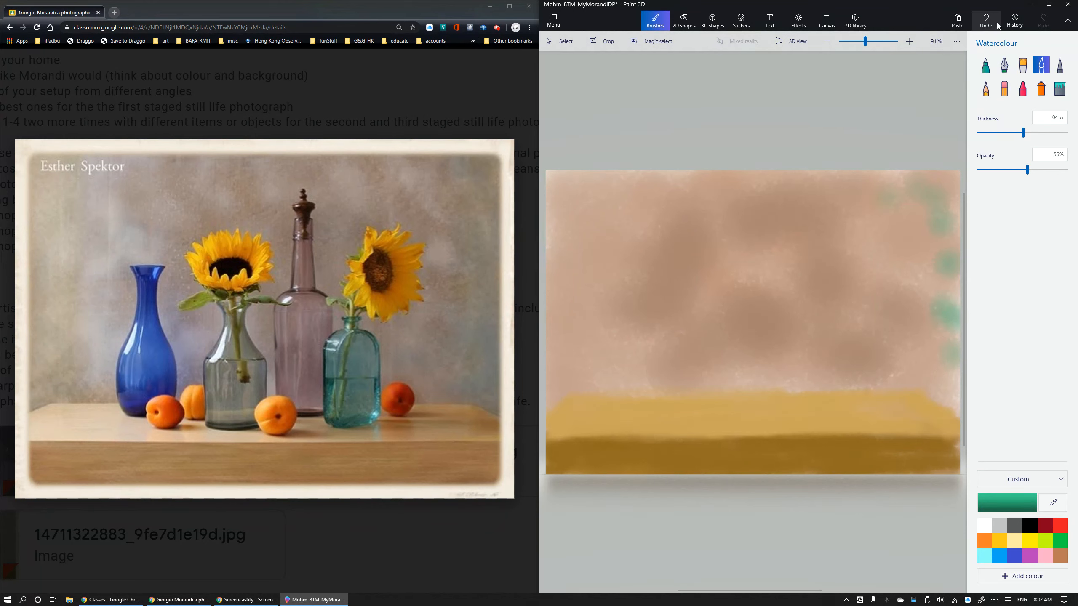
Undo the small green dabs on the wall.
{"action": "left_click", "coordinate": [983, 21]}
{"action": "left_click", "coordinate": [983, 21]}
{"action": "left_click", "coordinate": [984, 21]}
{"action": "left_click", "coordinate": [983, 21]}
{"action": "left_click", "coordinate": [984, 21]}
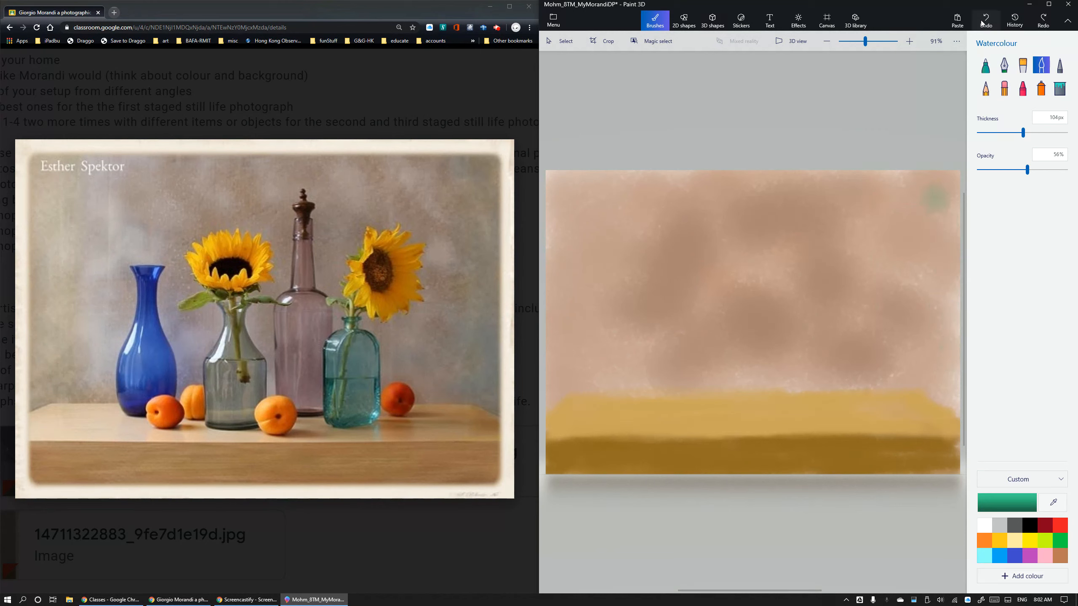
Set the brush thickness to 200 px and add faint green patches along the wall's right and left edges.
{"action": "left_click_drag", "start_coordinate": [1047, 146], "coordinate": [1066, 140]}
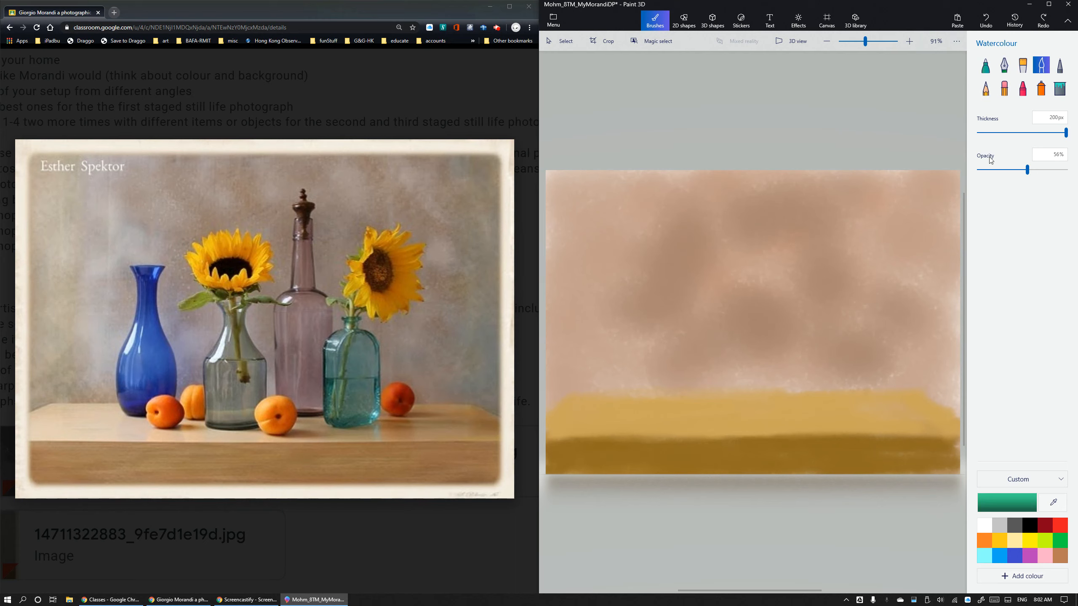
{"action": "left_click", "coordinate": [939, 197]}
{"action": "left_click", "coordinate": [950, 342]}
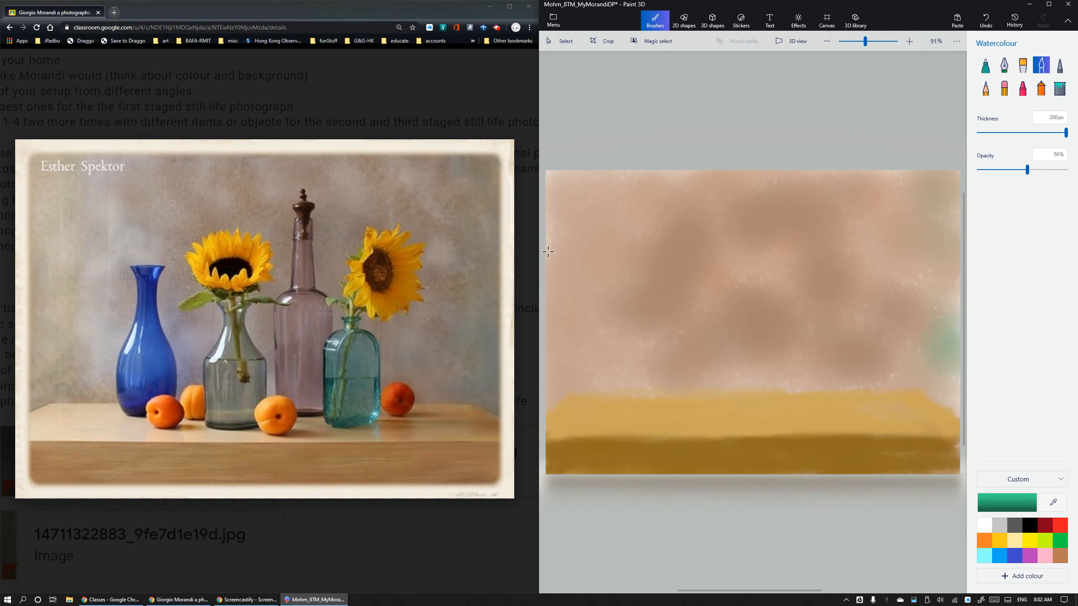
{"action": "mouse_move", "coordinate": [556, 205]}
{"action": "left_mouse_down"}
{"action": "mouse_move", "coordinate": [573, 284]}
{"action": "mouse_move", "coordinate": [567, 318]}
{"action": "left_mouse_up"}
{"action": "left_click_drag", "start_coordinate": [579, 210], "coordinate": [575, 189]}
{"action": "left_click", "coordinate": [553, 174]}
Choose purple, set the brush thickness to 132 px and paint a vertical bottle body at the centre, ending just above the tabletop.
{"action": "left_click", "coordinate": [1029, 555]}
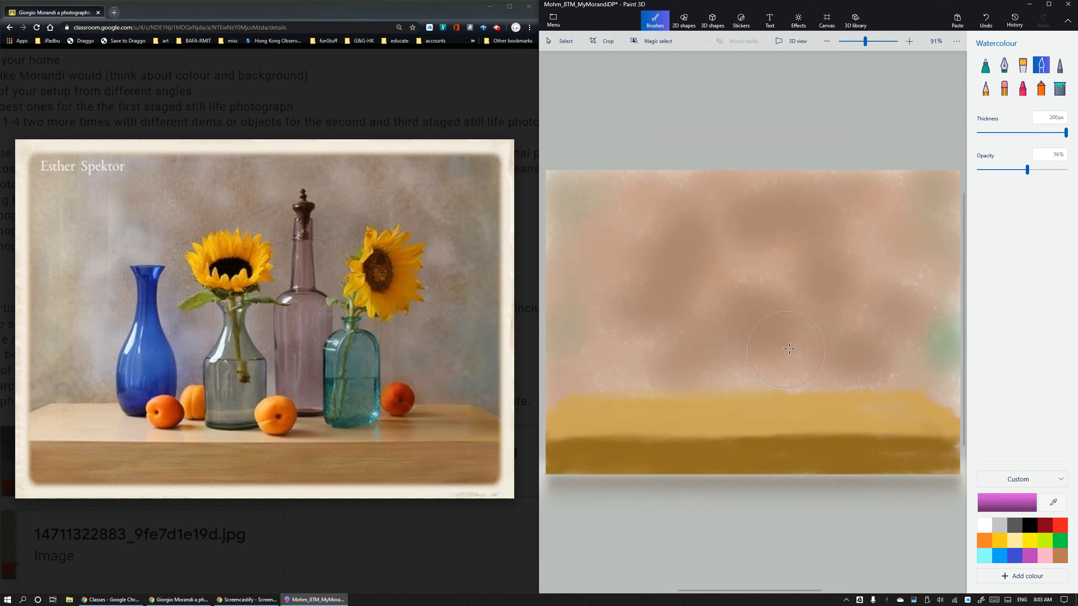
{"action": "left_click_drag", "start_coordinate": [1066, 134], "coordinate": [1035, 137]}
{"action": "mouse_move", "coordinate": [757, 385]}
{"action": "left_mouse_down"}
{"action": "mouse_move", "coordinate": [759, 279]}
{"action": "mouse_move", "coordinate": [762, 372]}
{"action": "left_mouse_up"}
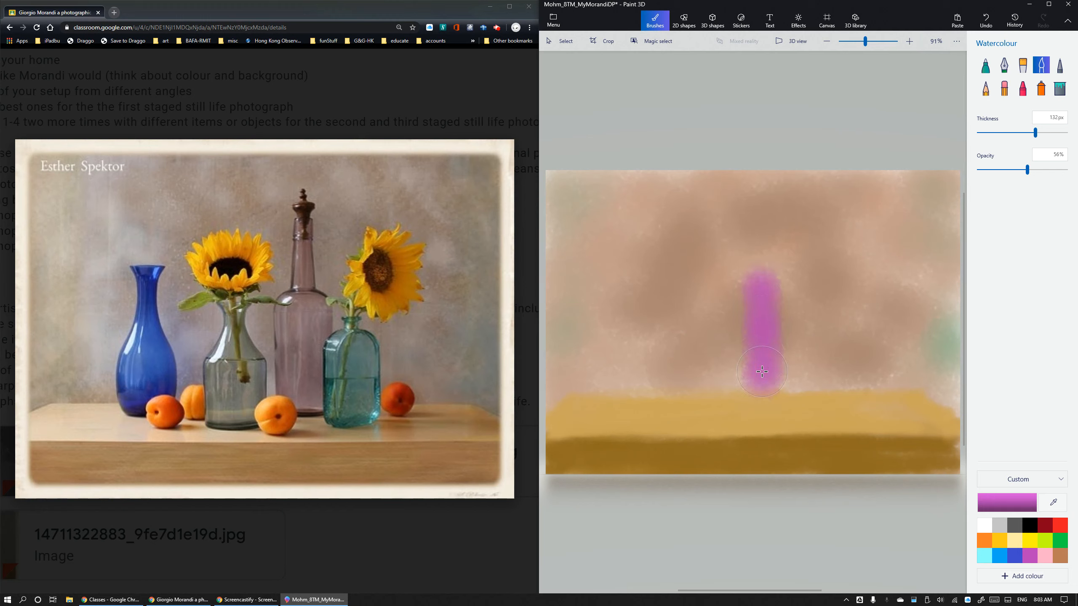
Reduce the brush thickness to 64 px and shape the purple bottle with a narrow neck, rounded shoulders and a wider base.
{"action": "left_click_drag", "start_coordinate": [1034, 133], "coordinate": [1005, 132]}
{"action": "mouse_move", "coordinate": [762, 371]}
{"action": "left_mouse_down"}
{"action": "mouse_move", "coordinate": [747, 377]}
{"action": "mouse_move", "coordinate": [750, 278]}
{"action": "mouse_move", "coordinate": [762, 372]}
{"action": "mouse_move", "coordinate": [778, 281]}
{"action": "mouse_move", "coordinate": [759, 397]}
{"action": "mouse_move", "coordinate": [747, 399]}
{"action": "mouse_move", "coordinate": [762, 372]}
{"action": "mouse_move", "coordinate": [744, 393]}
{"action": "left_mouse_up"}
{"action": "left_click_drag", "start_coordinate": [758, 272], "coordinate": [755, 225]}
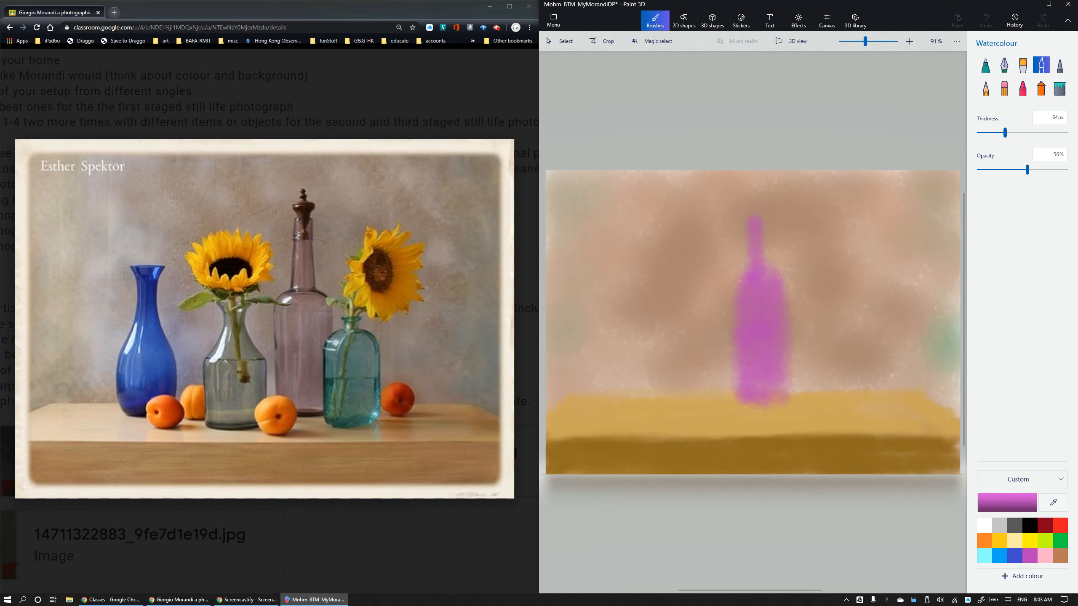
{"action": "left_click_drag", "start_coordinate": [748, 280], "coordinate": [742, 293]}
{"action": "mouse_move", "coordinate": [730, 361]}
{"action": "left_mouse_down"}
{"action": "mouse_move", "coordinate": [734, 400]}
{"action": "mouse_move", "coordinate": [772, 403]}
{"action": "left_mouse_up"}
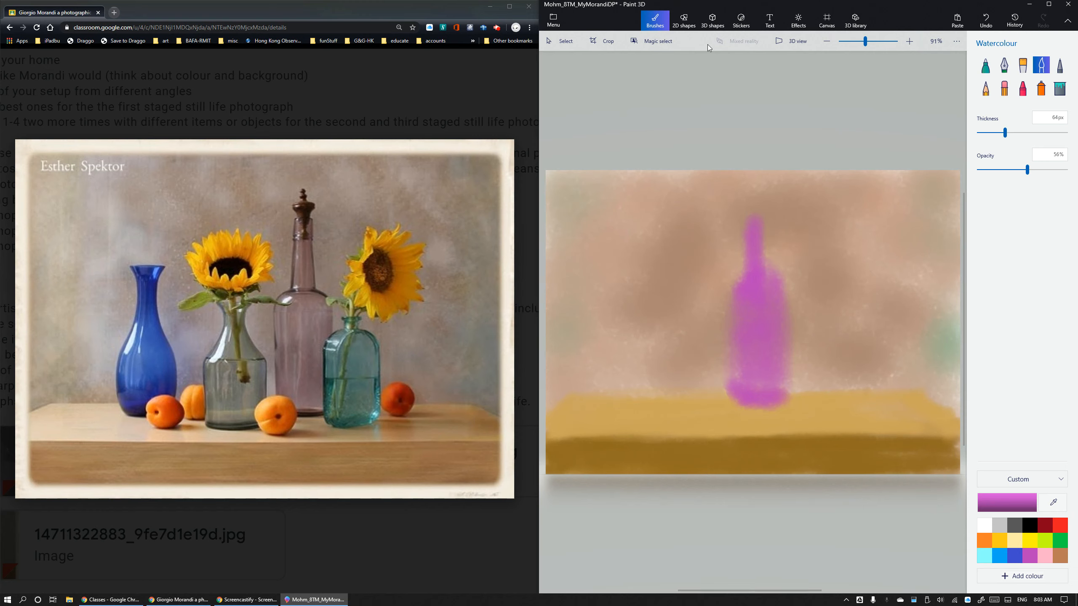
Cut out the purple bottle with Magic select, framing it tightly, and move the cutout slightly right and up.
{"action": "left_click", "coordinate": [663, 44]}
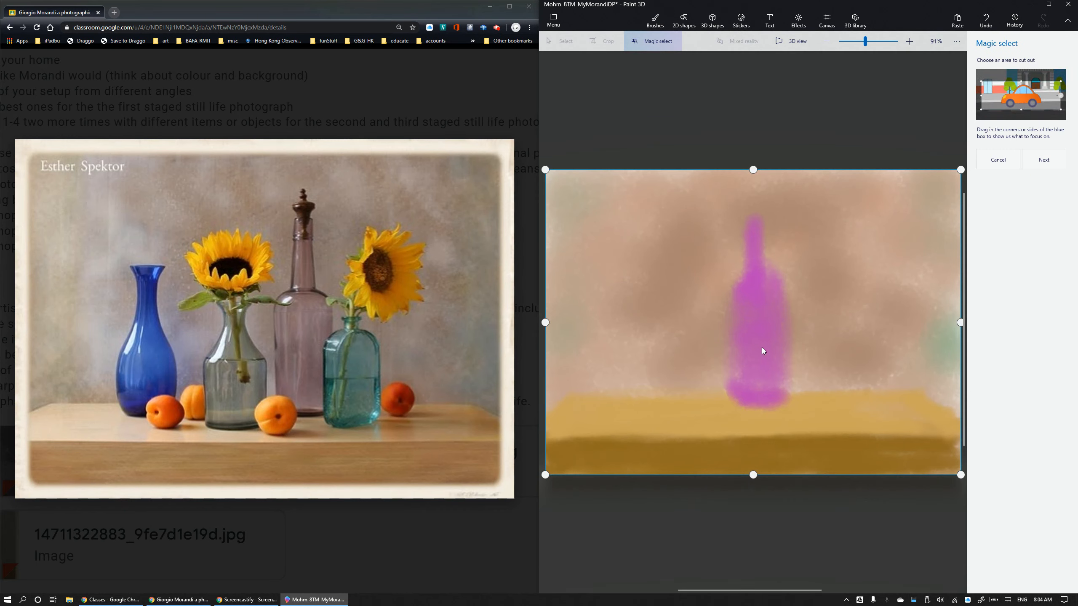
{"action": "left_click_drag", "start_coordinate": [545, 322], "coordinate": [726, 327]}
{"action": "left_click_drag", "start_coordinate": [959, 322], "coordinate": [800, 348]}
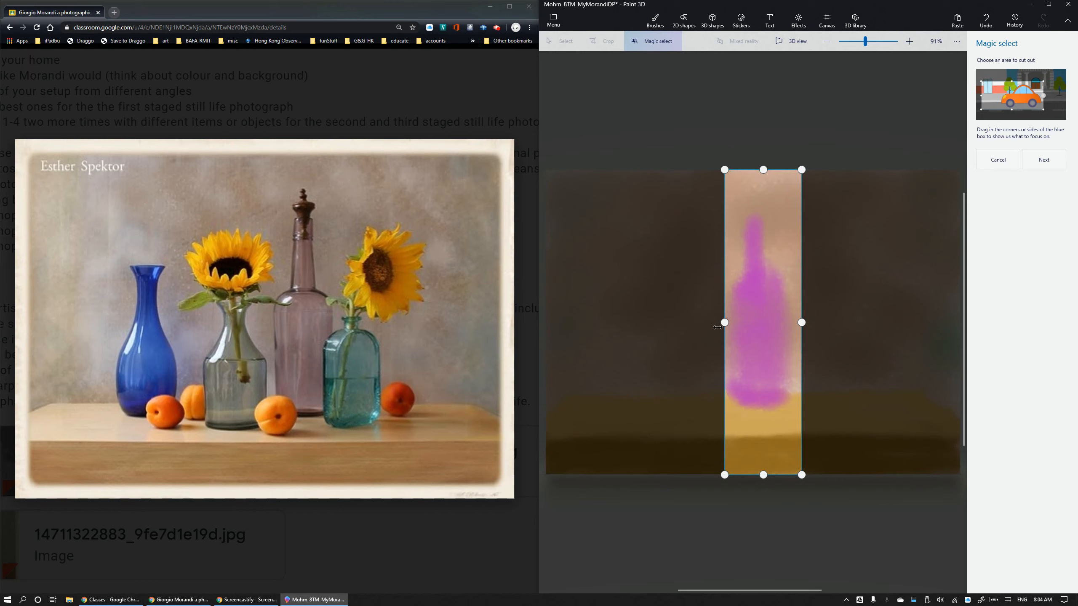
{"action": "left_click_drag", "start_coordinate": [716, 327], "coordinate": [723, 281]}
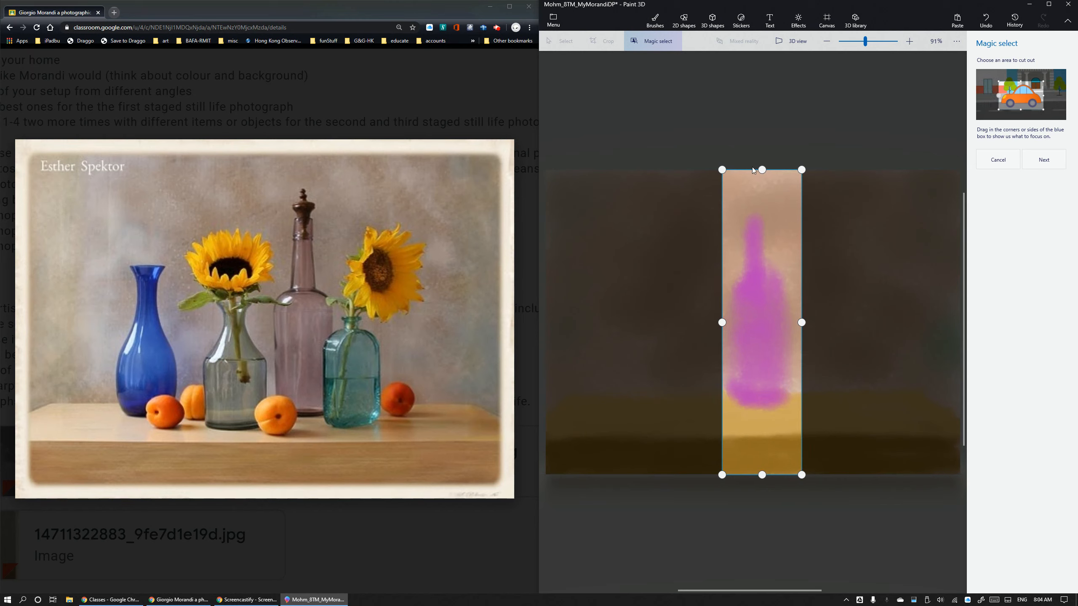
{"action": "left_click_drag", "start_coordinate": [762, 170], "coordinate": [764, 206]}
{"action": "left_click_drag", "start_coordinate": [764, 473], "coordinate": [772, 415]}
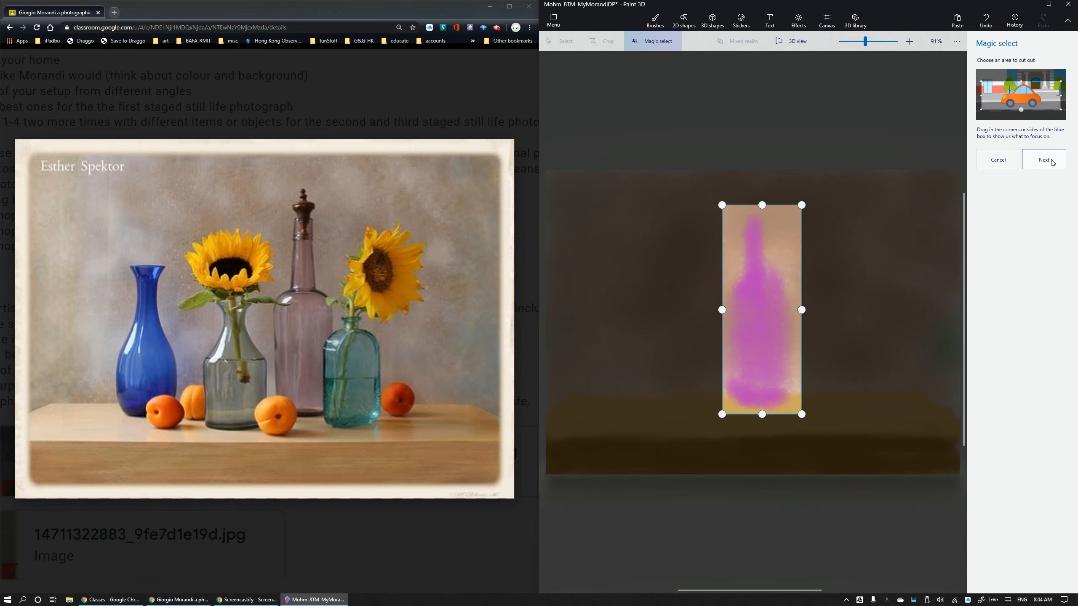
{"action": "left_click", "coordinate": [1029, 154]}
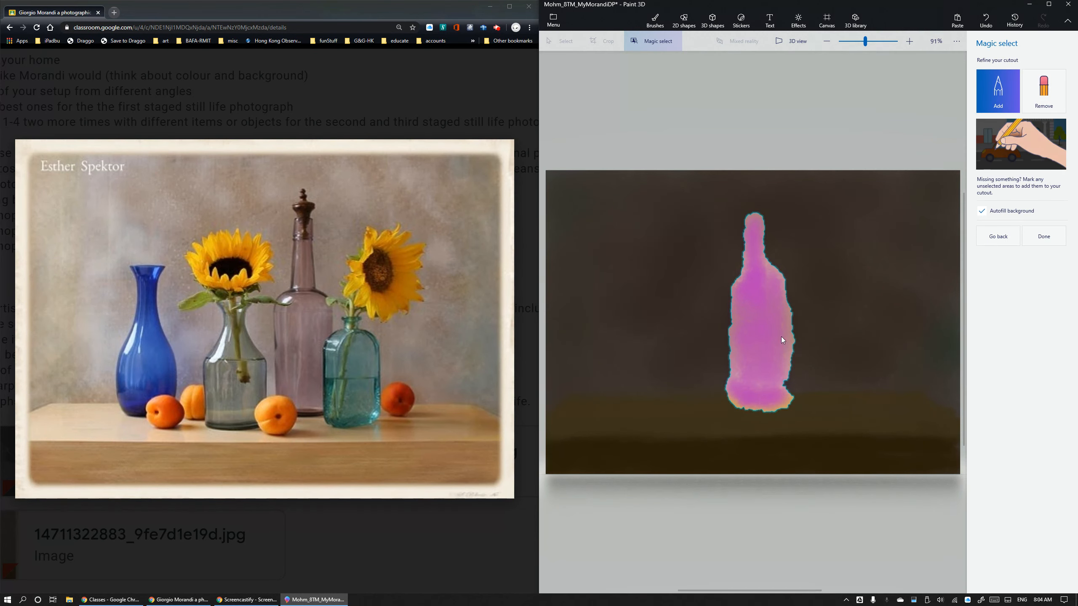
{"action": "left_click", "coordinate": [1043, 235]}
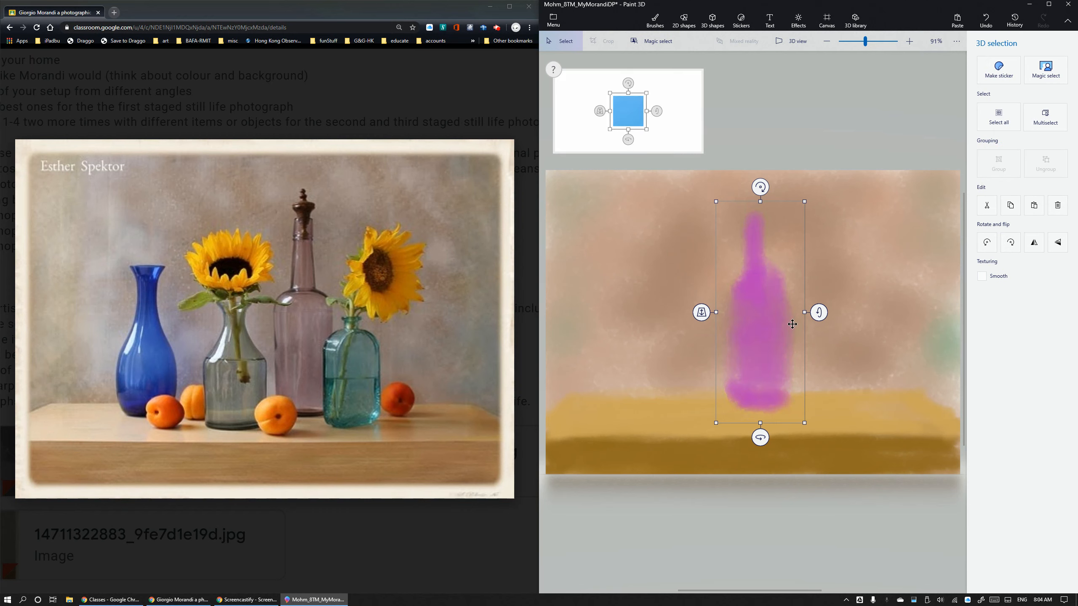
{"action": "mouse_move", "coordinate": [781, 322]}
{"action": "left_mouse_down"}
{"action": "mouse_move", "coordinate": [799, 314]}
{"action": "mouse_move", "coordinate": [776, 314]}
{"action": "mouse_move", "coordinate": [787, 315]}
{"action": "left_mouse_up"}
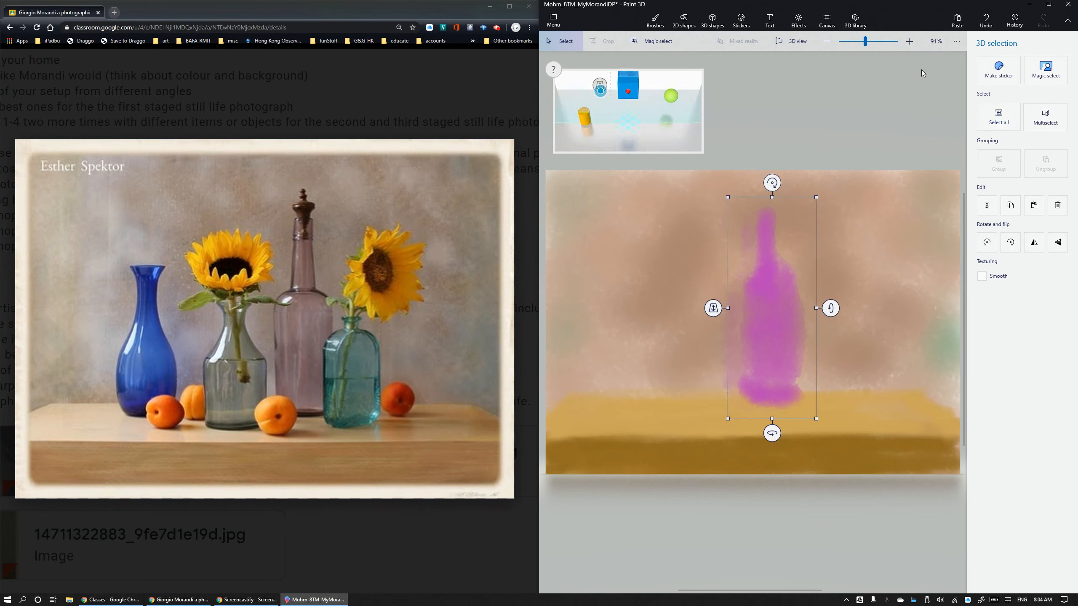
Sample the pinkish-brown wall colour with the watercolour brush and paint over the purple remnants left of the moved bottle.
{"action": "left_click", "coordinate": [656, 21]}
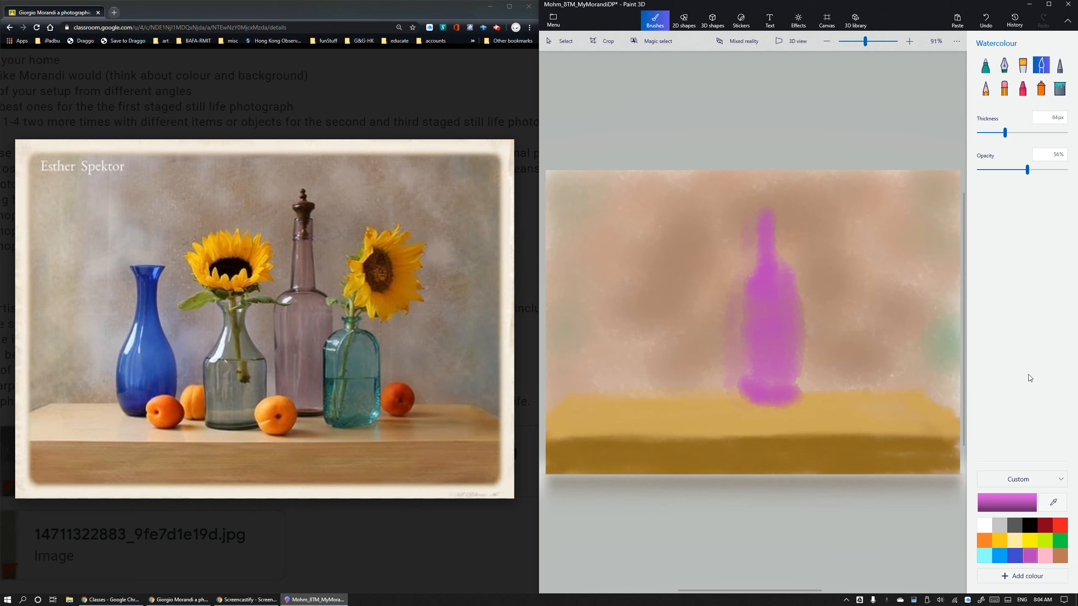
{"action": "left_click", "coordinate": [1044, 508]}
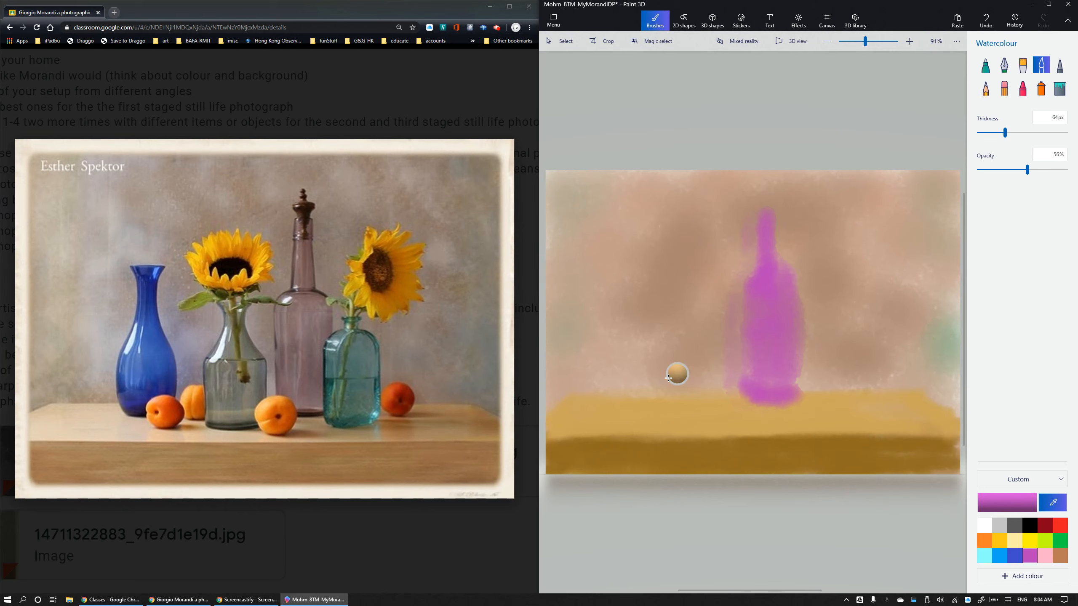
{"action": "left_click", "coordinate": [672, 366]}
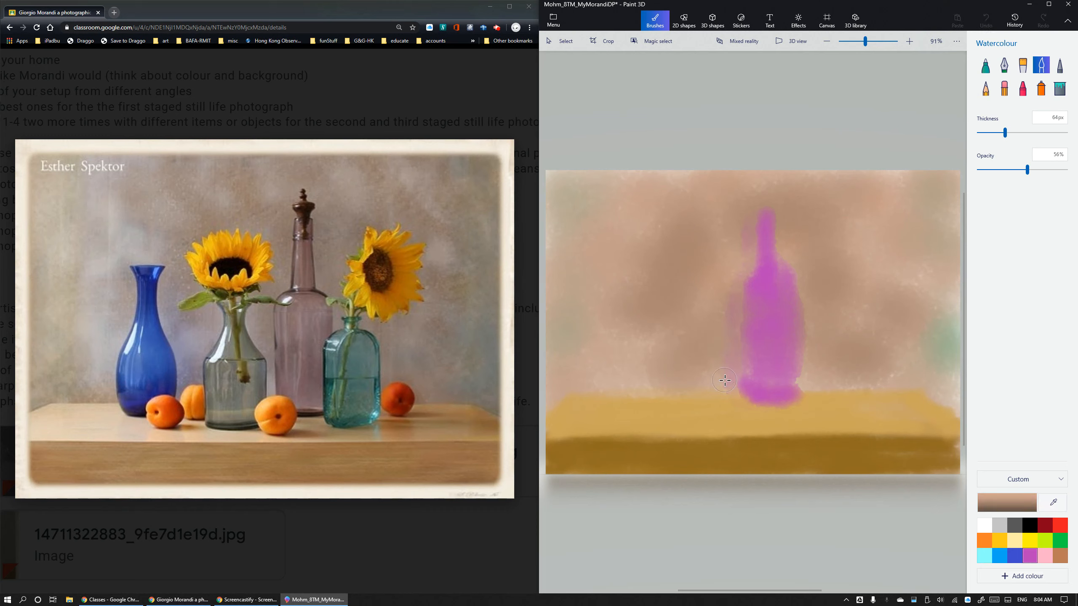
{"action": "mouse_move", "coordinate": [722, 382]}
{"action": "left_mouse_down"}
{"action": "mouse_move", "coordinate": [716, 359]}
{"action": "mouse_move", "coordinate": [736, 299]}
{"action": "mouse_move", "coordinate": [727, 272]}
{"action": "left_mouse_up"}
{"action": "key", "text": "ctrl+z"}
{"action": "left_click_drag", "start_coordinate": [726, 384], "coordinate": [707, 300]}
Paint a blue vase with a narrow neck and flared rim at the left of the table, using 100% opacity.
{"action": "left_click", "coordinate": [1013, 558]}
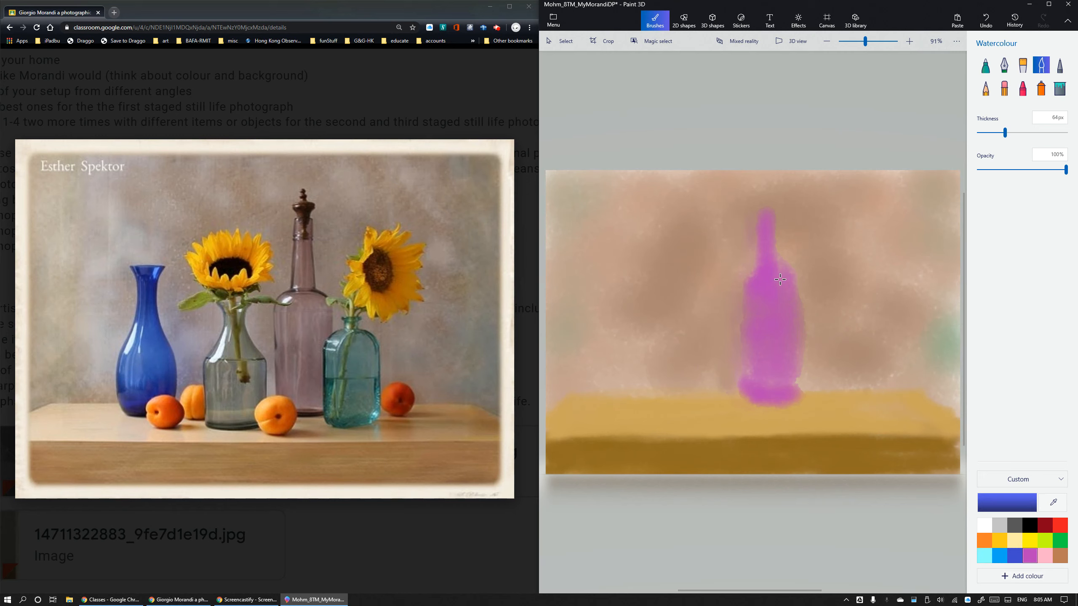
{"action": "mouse_move", "coordinate": [629, 390]}
{"action": "left_mouse_down"}
{"action": "mouse_move", "coordinate": [644, 390]}
{"action": "mouse_move", "coordinate": [628, 336]}
{"action": "mouse_move", "coordinate": [620, 368]}
{"action": "mouse_move", "coordinate": [633, 389]}
{"action": "mouse_move", "coordinate": [650, 373]}
{"action": "mouse_move", "coordinate": [611, 365]}
{"action": "mouse_move", "coordinate": [634, 374]}
{"action": "mouse_move", "coordinate": [632, 387]}
{"action": "mouse_move", "coordinate": [632, 274]}
{"action": "mouse_move", "coordinate": [633, 388]}
{"action": "left_mouse_up"}
{"action": "mouse_move", "coordinate": [624, 297]}
{"action": "left_mouse_down"}
{"action": "mouse_move", "coordinate": [619, 278]}
{"action": "mouse_move", "coordinate": [640, 273]}
{"action": "mouse_move", "coordinate": [638, 312]}
{"action": "left_mouse_up"}
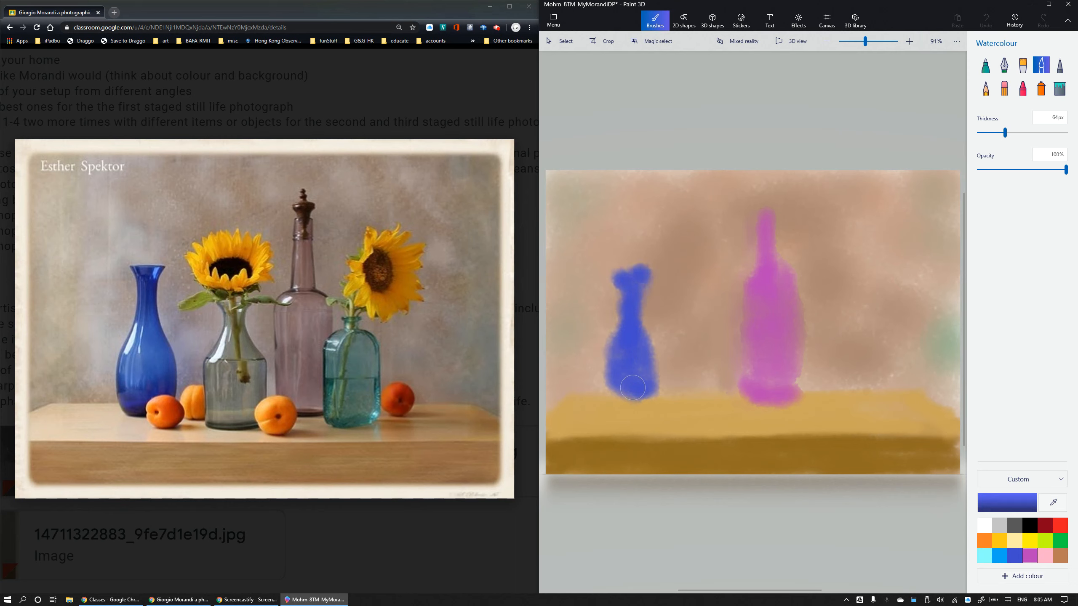
{"action": "mouse_move", "coordinate": [632, 388]}
{"action": "left_mouse_down"}
{"action": "mouse_move", "coordinate": [653, 393]}
{"action": "mouse_move", "coordinate": [624, 391]}
{"action": "left_mouse_up"}
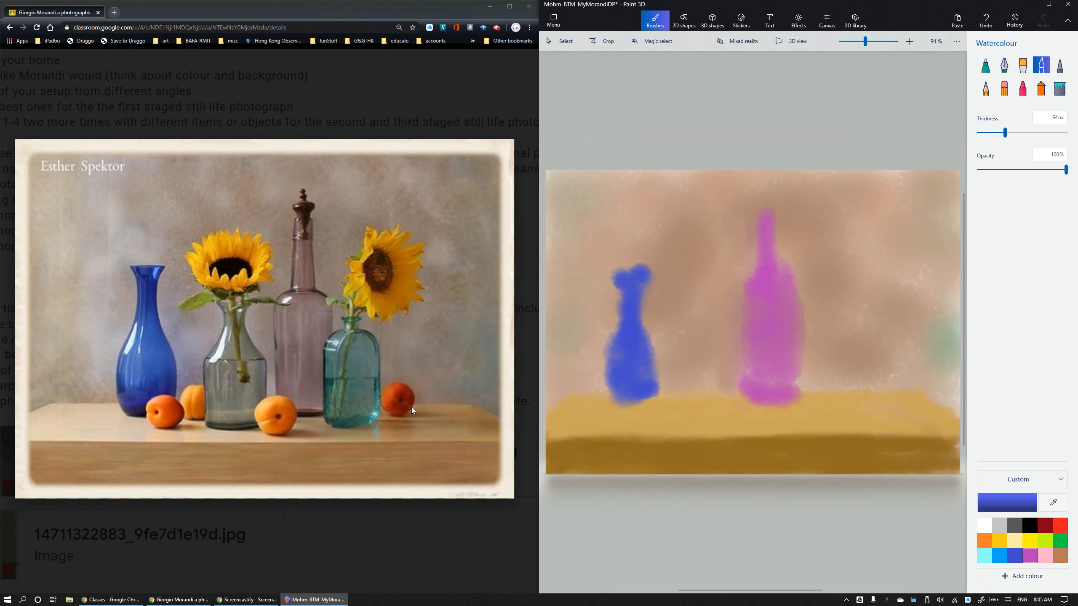
Choose light blue and paint a short stroke beside the purple bottle's lower right side.
{"action": "left_click", "coordinate": [1006, 554]}
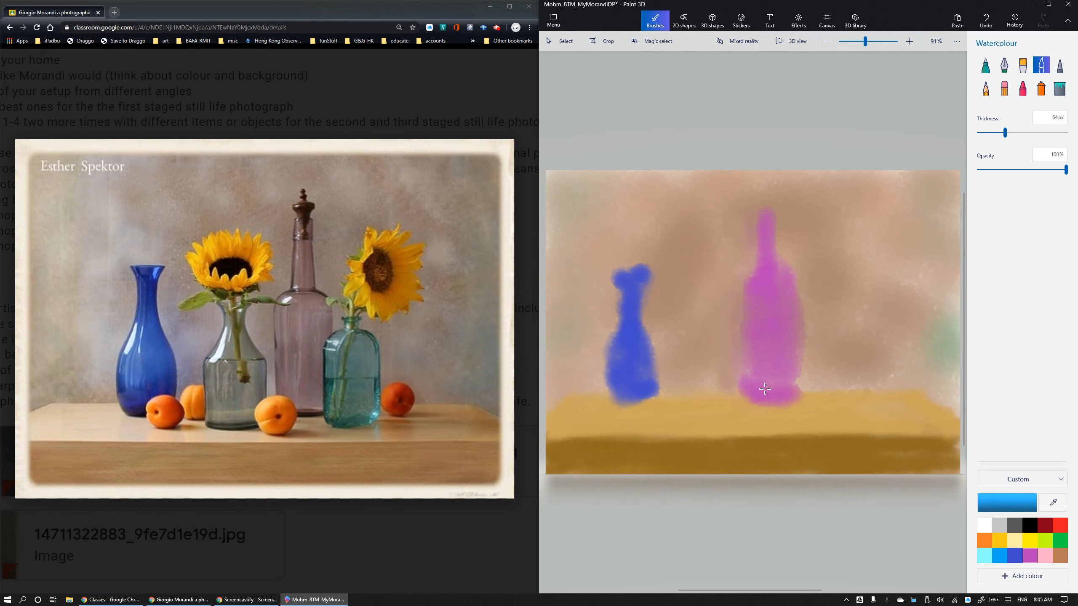
{"action": "left_click_drag", "start_coordinate": [812, 343], "coordinate": [804, 360]}
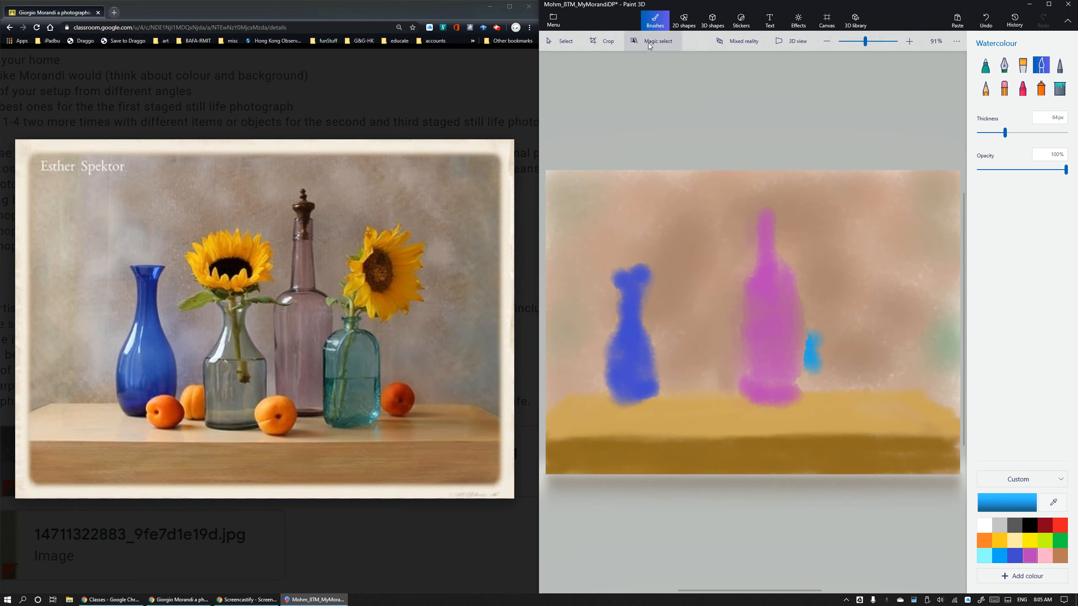
Select the cut-out purple bottle and delete it from the canvas.
{"action": "right_click", "coordinate": [772, 328]}
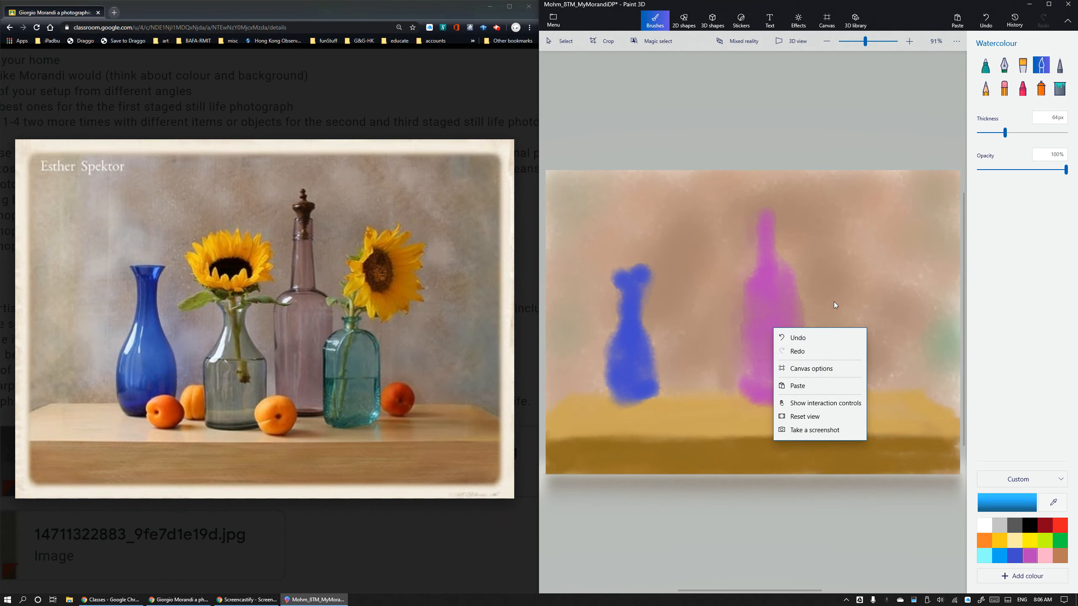
{"action": "left_click", "coordinate": [791, 369]}
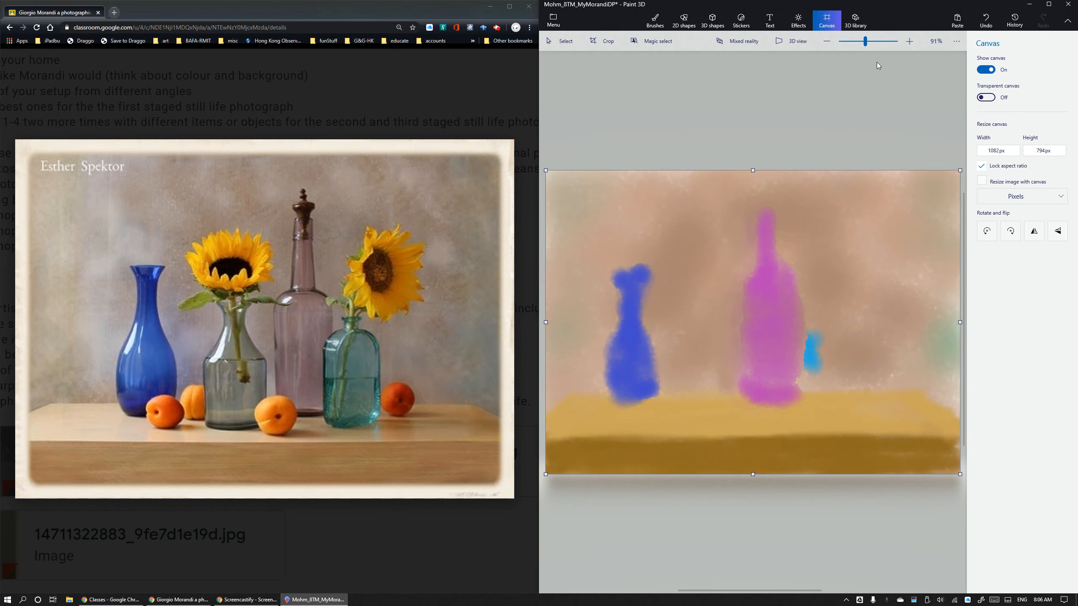
{"action": "left_click", "coordinate": [547, 42]}
{"action": "left_click", "coordinate": [777, 323]}
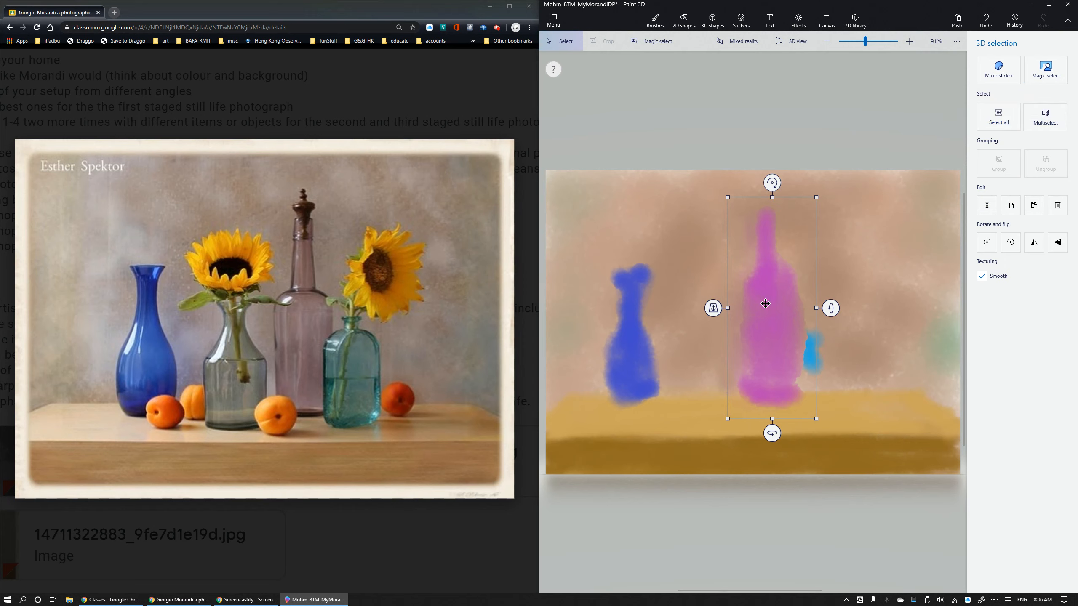
{"action": "right_click", "coordinate": [777, 329]}
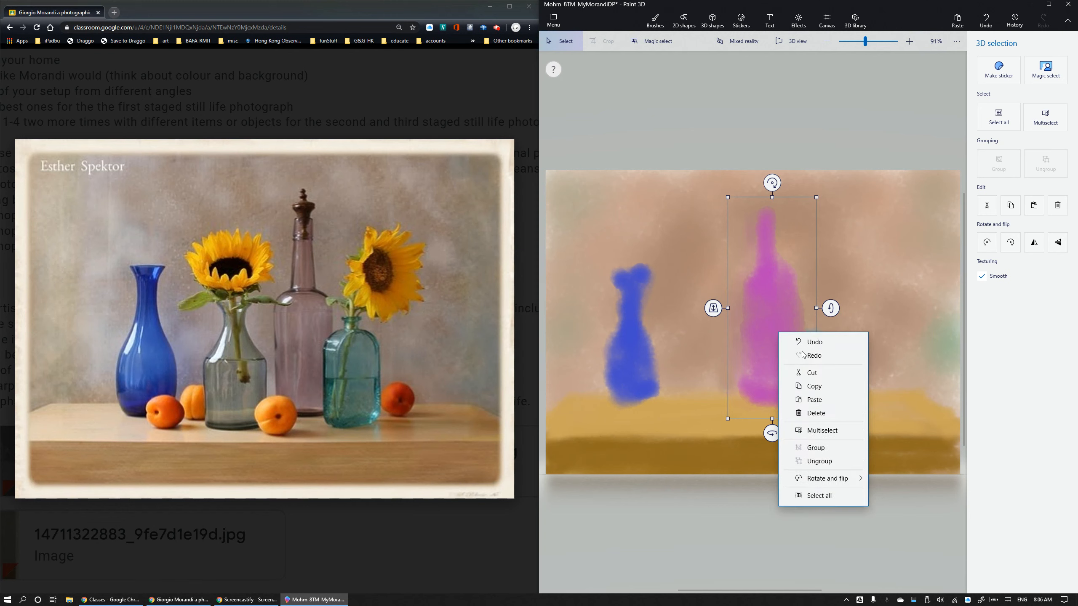
{"action": "mouse_move", "coordinate": [818, 483]}
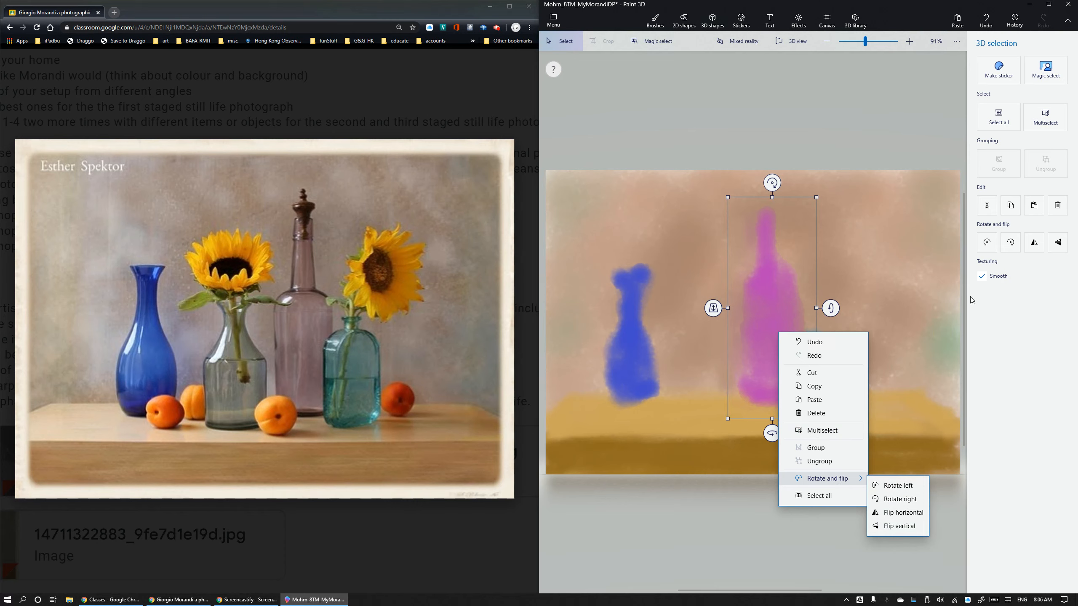
{"action": "left_click", "coordinate": [1062, 210]}
{"action": "left_click", "coordinate": [1059, 209]}
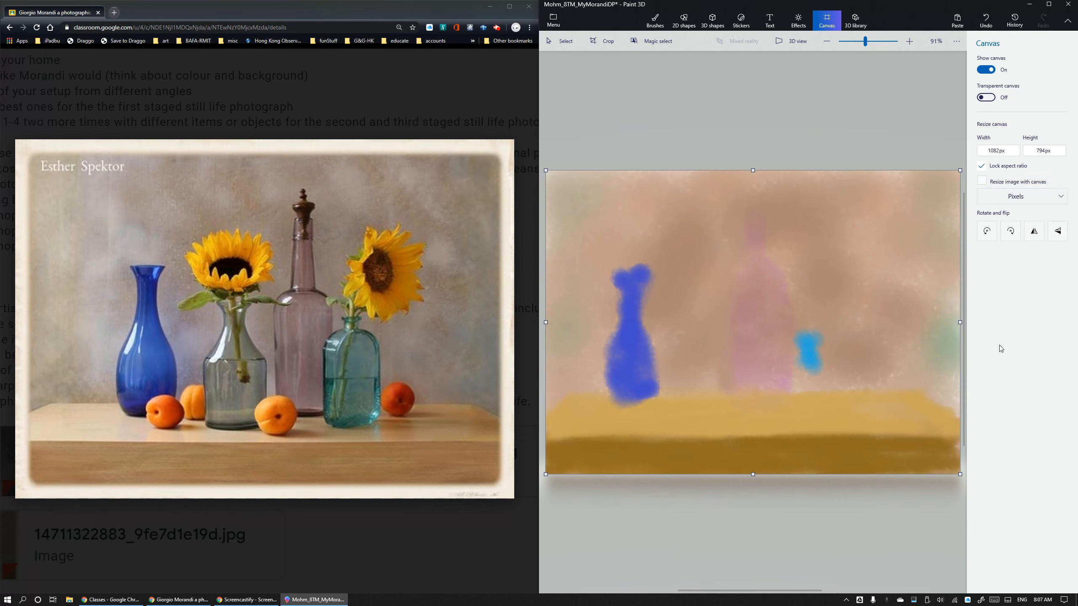
Sample the faded mauve of the remaining bottle imprint with the watercolour brush and strengthen the bottle shape with that colour.
{"action": "left_click", "coordinate": [654, 19]}
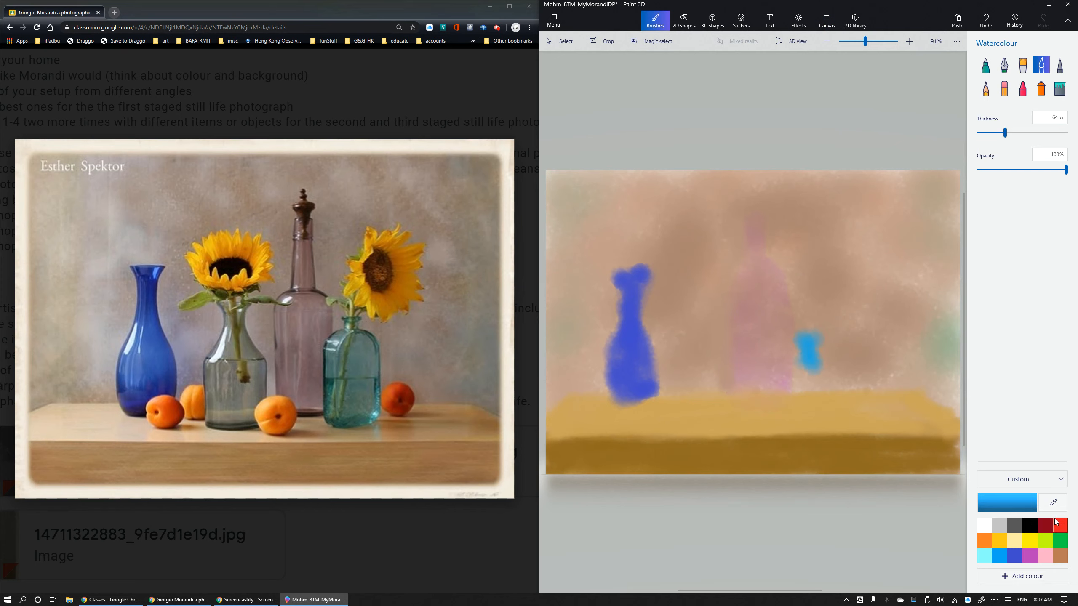
{"action": "left_click", "coordinate": [1054, 508]}
{"action": "left_click", "coordinate": [755, 342]}
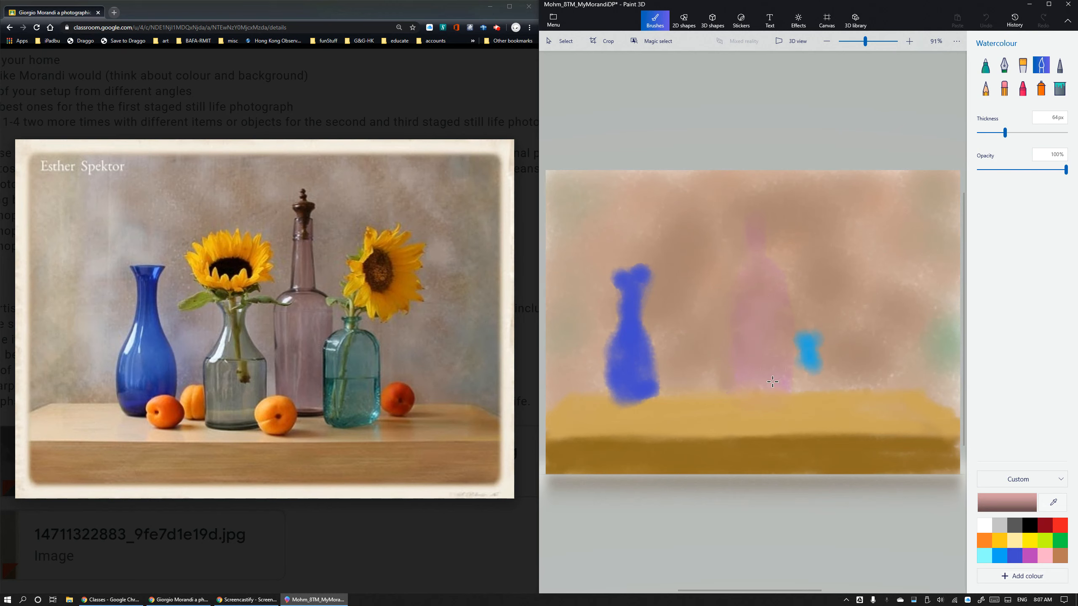
{"action": "mouse_move", "coordinate": [761, 393]}
{"action": "left_mouse_down"}
{"action": "mouse_move", "coordinate": [776, 365]}
{"action": "mouse_move", "coordinate": [768, 296]}
{"action": "mouse_move", "coordinate": [760, 315]}
{"action": "mouse_move", "coordinate": [762, 270]}
{"action": "mouse_move", "coordinate": [743, 245]}
{"action": "left_mouse_up"}
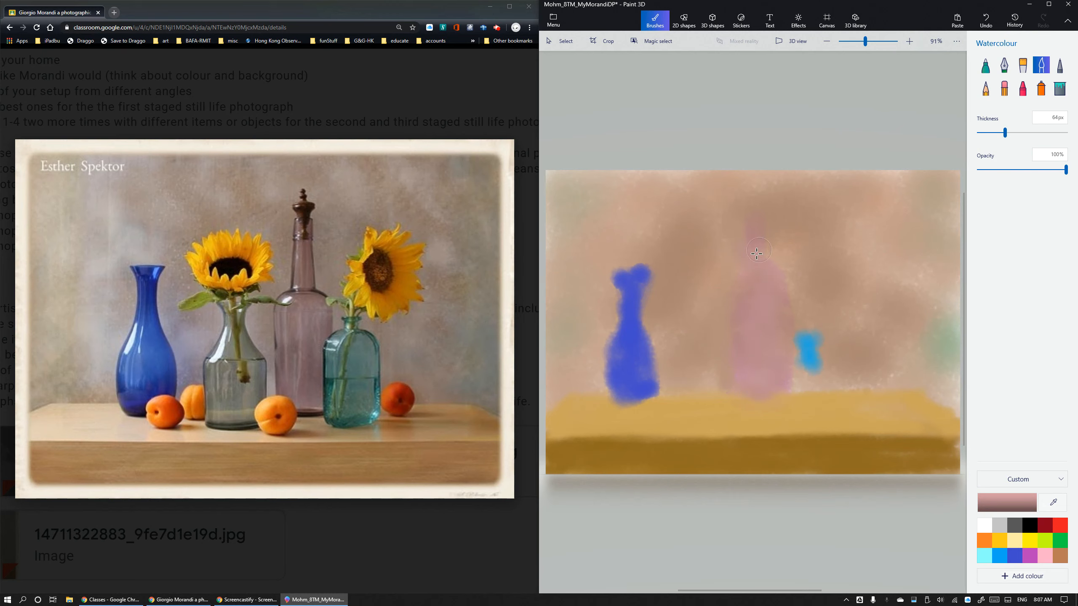
Sample the light blue of the short stroke and paint it into a broad bottle overlapping the mauve bottle's lower right side.
{"action": "left_click", "coordinate": [1061, 506]}
{"action": "left_click", "coordinate": [806, 347]}
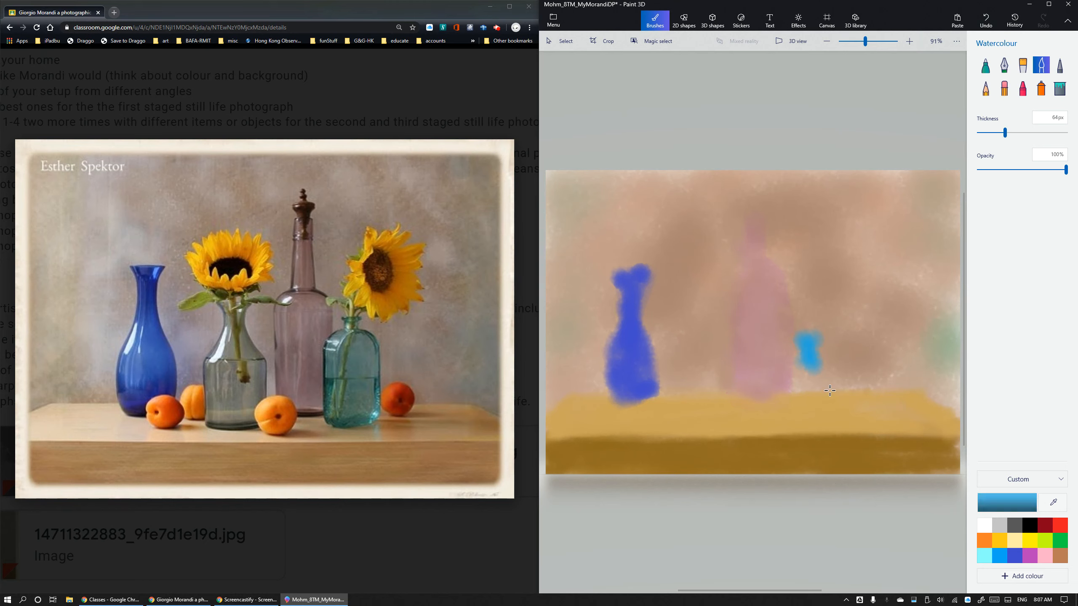
{"action": "mouse_move", "coordinate": [808, 356]}
{"action": "left_mouse_down"}
{"action": "mouse_move", "coordinate": [800, 399]}
{"action": "mouse_move", "coordinate": [793, 367]}
{"action": "mouse_move", "coordinate": [814, 389]}
{"action": "mouse_move", "coordinate": [844, 391]}
{"action": "mouse_move", "coordinate": [811, 375]}
{"action": "left_mouse_up"}
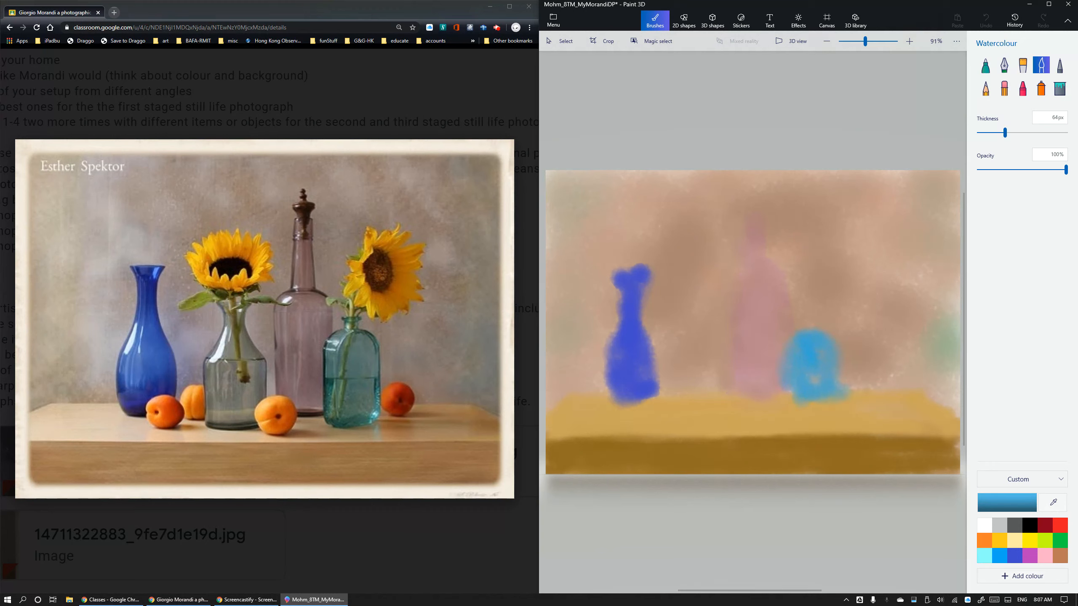
{"action": "left_click", "coordinate": [786, 399]}
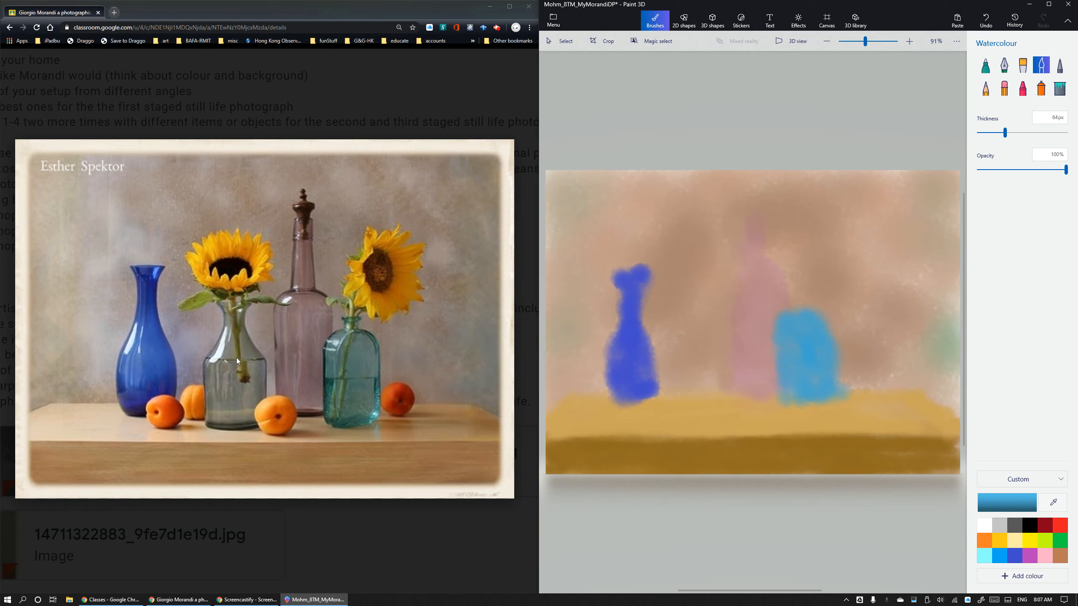
Change the brush colour to a muted grey-blue and paint a narrow-necked bottle between the blue vase and the mauve bottle.
{"action": "left_click", "coordinate": [1018, 510]}
{"action": "left_click_drag", "start_coordinate": [811, 250], "coordinate": [760, 291]}
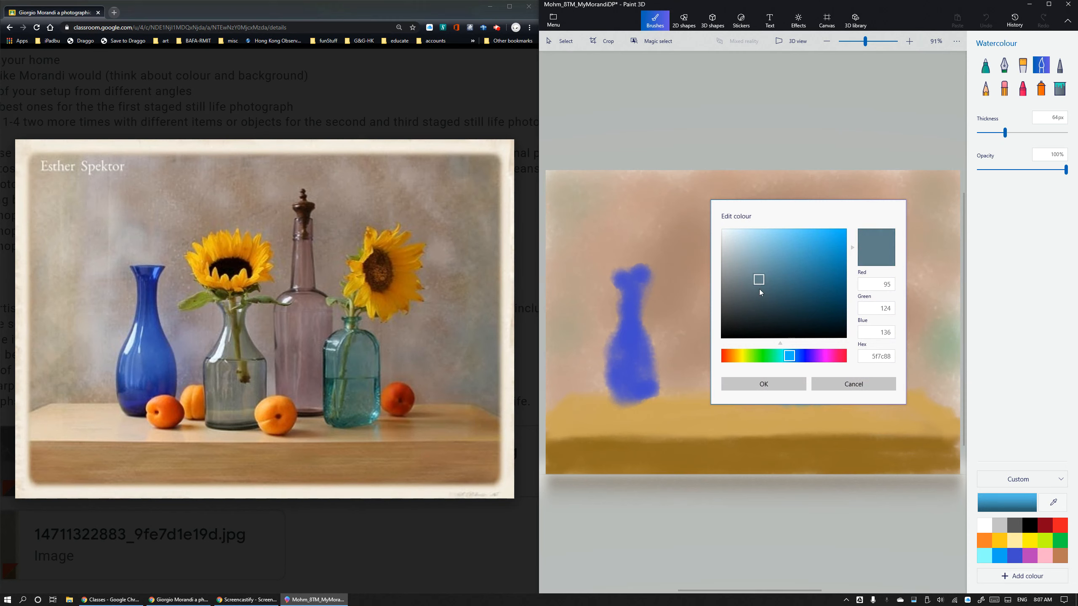
{"action": "left_click", "coordinate": [784, 385]}
{"action": "mouse_move", "coordinate": [700, 400]}
{"action": "left_mouse_down"}
{"action": "mouse_move", "coordinate": [717, 397]}
{"action": "mouse_move", "coordinate": [677, 397]}
{"action": "mouse_move", "coordinate": [699, 400]}
{"action": "mouse_move", "coordinate": [686, 344]}
{"action": "mouse_move", "coordinate": [707, 351]}
{"action": "mouse_move", "coordinate": [714, 382]}
{"action": "mouse_move", "coordinate": [700, 400]}
{"action": "mouse_move", "coordinate": [681, 335]}
{"action": "mouse_move", "coordinate": [700, 400]}
{"action": "mouse_move", "coordinate": [692, 370]}
{"action": "left_mouse_up"}
{"action": "mouse_move", "coordinate": [693, 370]}
{"action": "left_mouse_down"}
{"action": "mouse_move", "coordinate": [699, 400]}
{"action": "mouse_move", "coordinate": [683, 308]}
{"action": "mouse_move", "coordinate": [693, 295]}
{"action": "mouse_move", "coordinate": [699, 400]}
{"action": "left_mouse_up"}
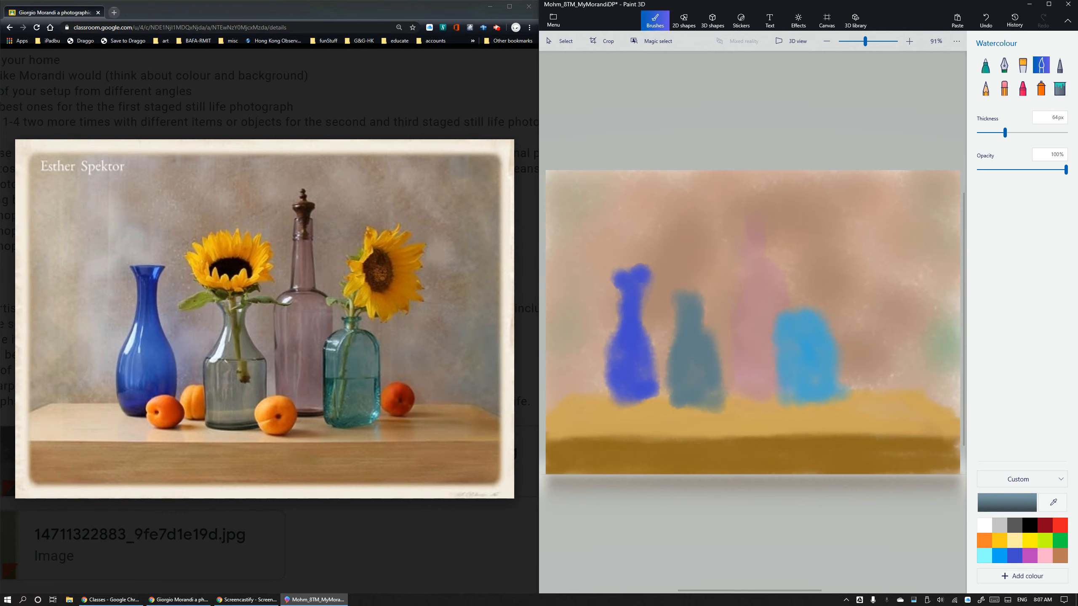
Paint a golden-yellow ring above the grey-blue bottle as sunflower petals, and undo the stray stroke at the table's right end.
{"action": "scroll", "coordinate": [738, 352], "scroll_direction": "up", "scroll_amount": 5}
{"action": "scroll", "coordinate": [738, 352], "scroll_direction": "down", "scroll_amount": 4}
{"action": "scroll", "coordinate": [738, 352], "scroll_direction": "up", "scroll_amount": 2}
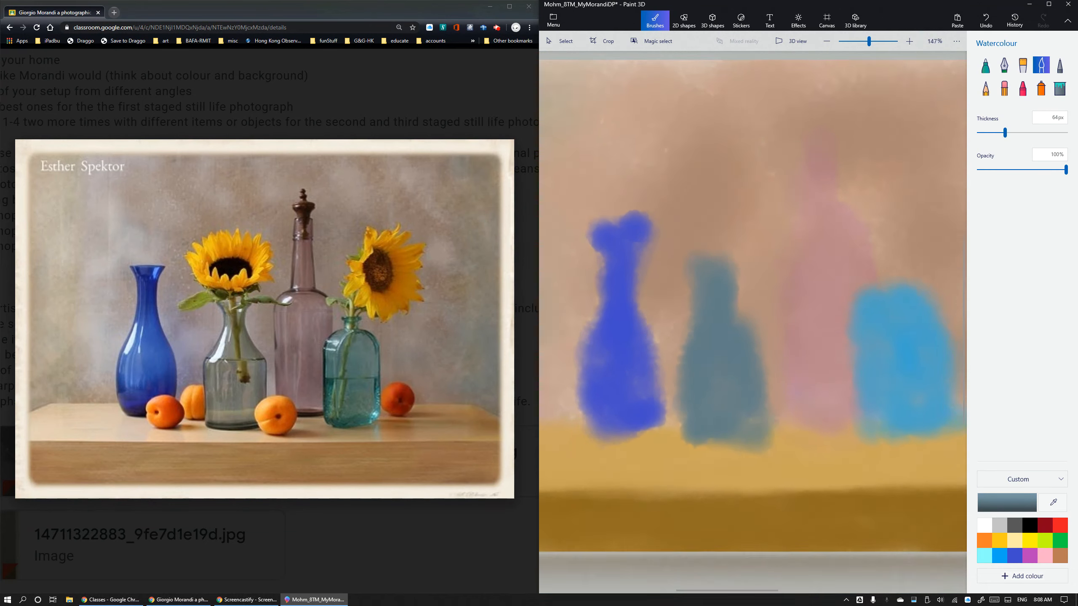
{"action": "scroll", "coordinate": [691, 356], "scroll_direction": "up", "scroll_amount": 1}
{"action": "scroll", "coordinate": [738, 352], "scroll_direction": "down", "scroll_amount": 5}
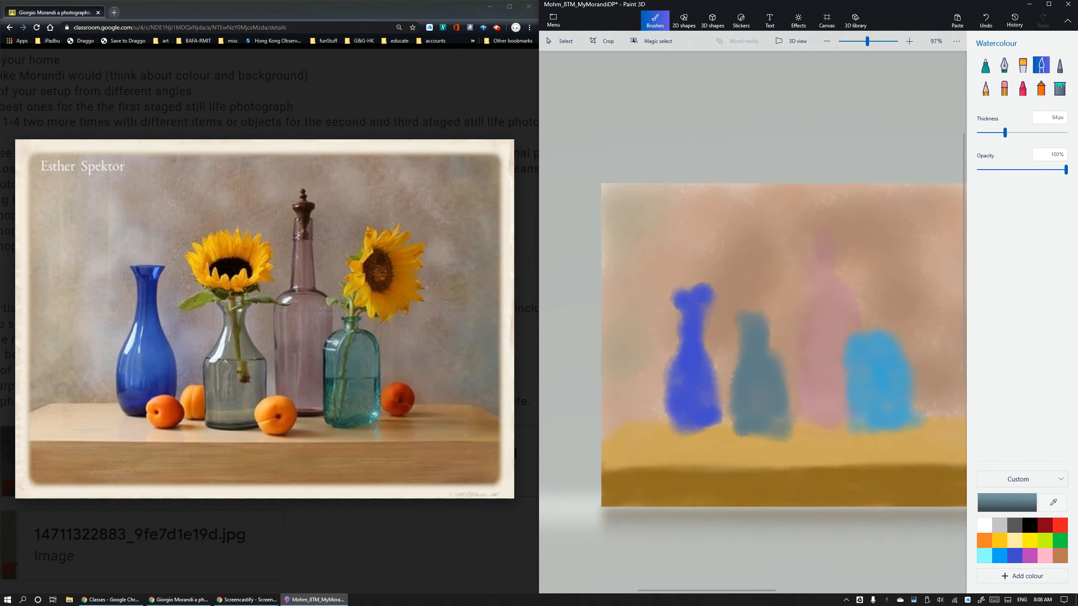
{"action": "scroll", "coordinate": [738, 352], "scroll_direction": "up", "scroll_amount": 1}
{"action": "scroll", "coordinate": [739, 352], "scroll_direction": "up", "scroll_amount": 1}
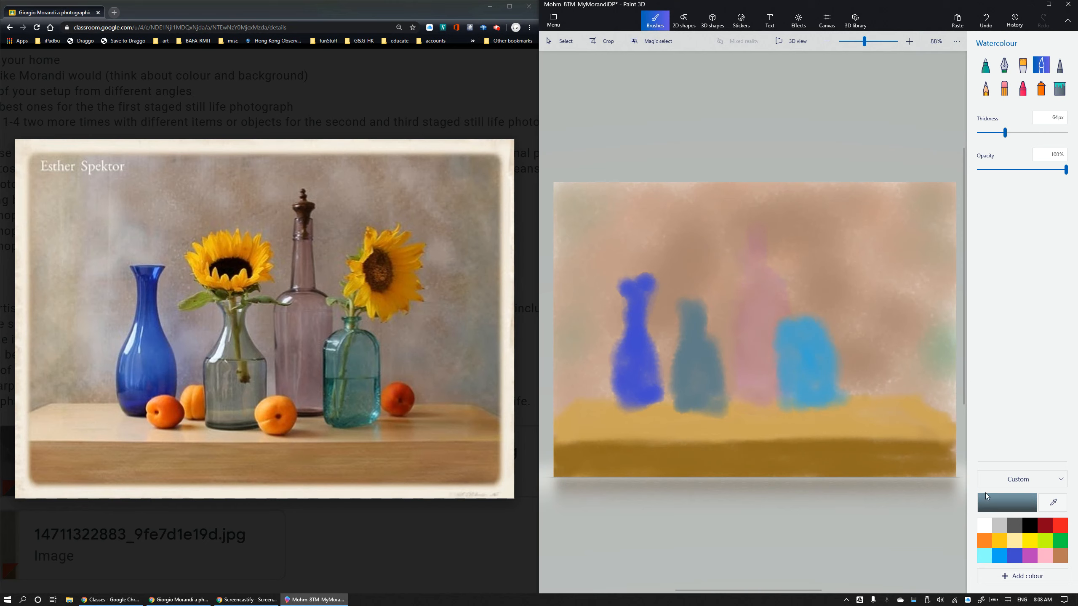
{"action": "left_click", "coordinate": [1003, 540]}
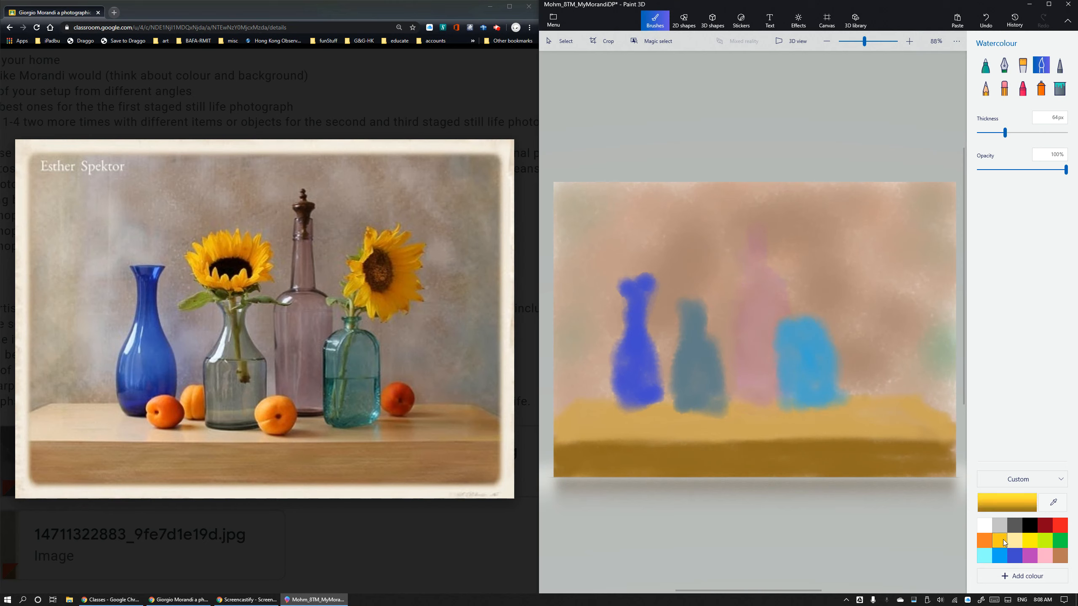
{"action": "mouse_move", "coordinate": [668, 293]}
{"action": "left_mouse_down"}
{"action": "mouse_move", "coordinate": [698, 294]}
{"action": "mouse_move", "coordinate": [717, 261]}
{"action": "mouse_move", "coordinate": [655, 289]}
{"action": "mouse_move", "coordinate": [684, 300]}
{"action": "left_mouse_up"}
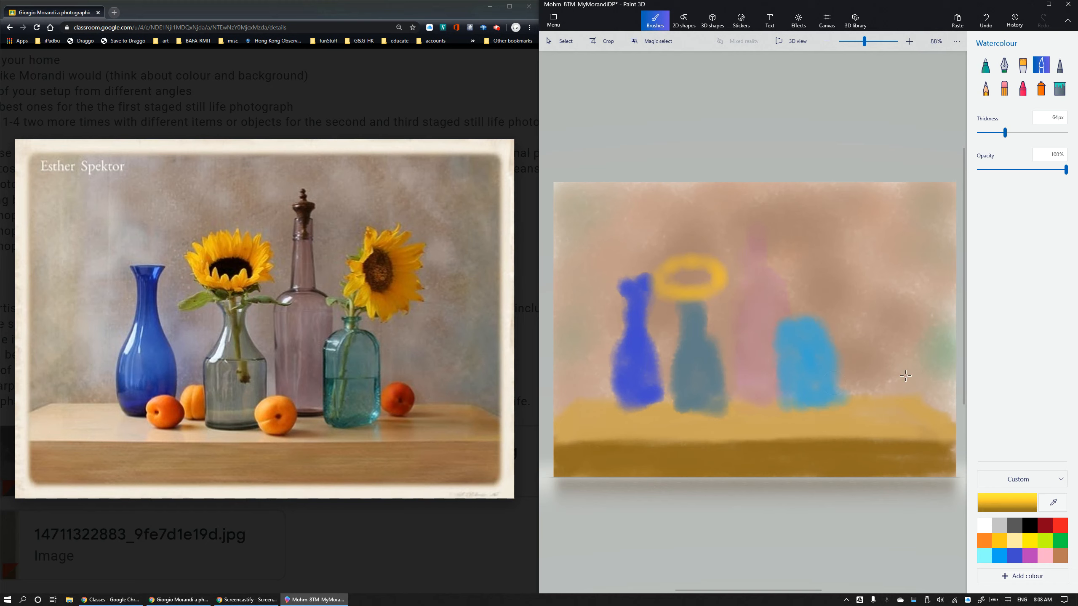
{"action": "left_click_drag", "start_coordinate": [906, 399], "coordinate": [919, 404]}
{"action": "left_click", "coordinate": [983, 20]}
Select the area enclosing all the bottles and the yellow ring and shift it slightly to the right.
{"action": "left_click", "coordinate": [561, 41]}
{"action": "mouse_move", "coordinate": [689, 248]}
{"action": "left_mouse_down"}
{"action": "mouse_move", "coordinate": [855, 396]}
{"action": "mouse_move", "coordinate": [856, 425]}
{"action": "left_mouse_up"}
{"action": "left_click_drag", "start_coordinate": [779, 364], "coordinate": [805, 365]}
{"action": "left_click", "coordinate": [912, 327]}
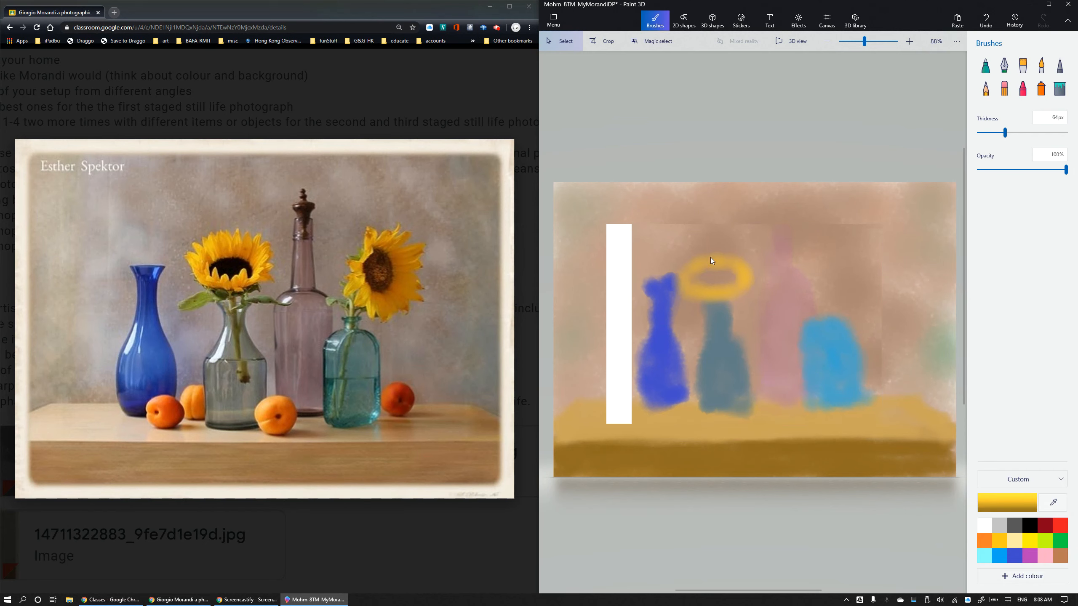
Sample the table's light tan and paint over the bottom end of the white strip with the watercolour brush.
{"action": "left_click", "coordinate": [1053, 502]}
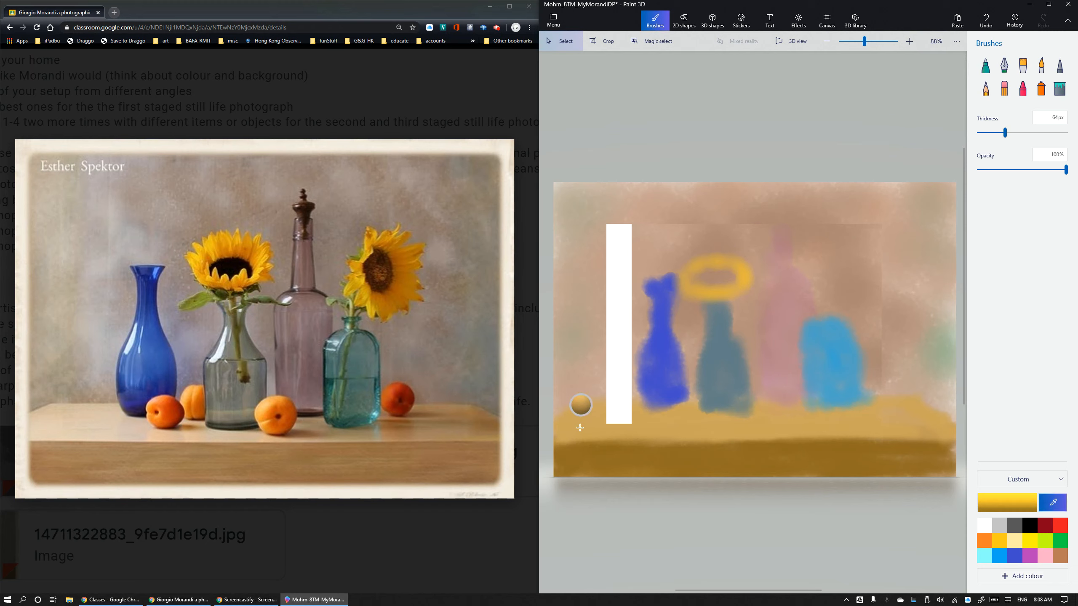
{"action": "left_click", "coordinate": [573, 408]}
{"action": "left_click_drag", "start_coordinate": [614, 404], "coordinate": [614, 386]}
{"action": "left_click", "coordinate": [655, 20]}
{"action": "left_click", "coordinate": [656, 20]}
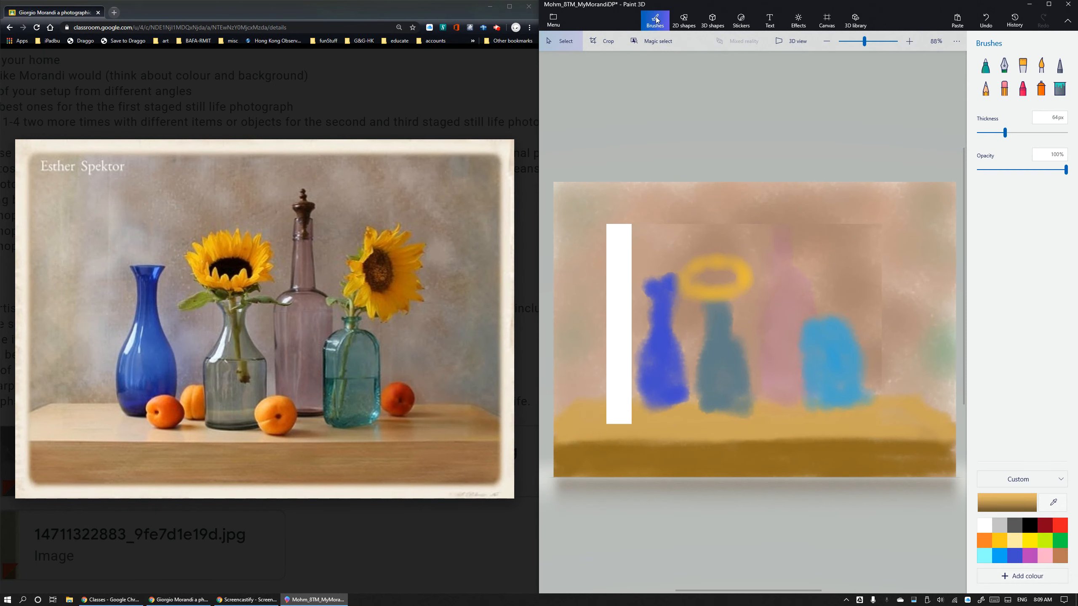
{"action": "left_click_drag", "start_coordinate": [612, 419], "coordinate": [613, 388]}
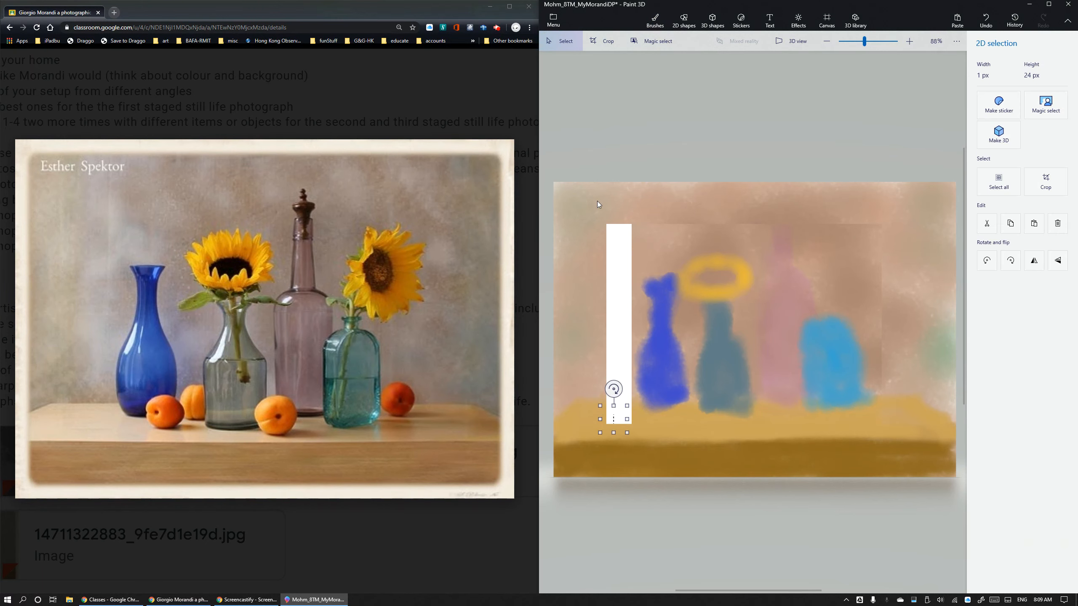
{"action": "left_click", "coordinate": [652, 23]}
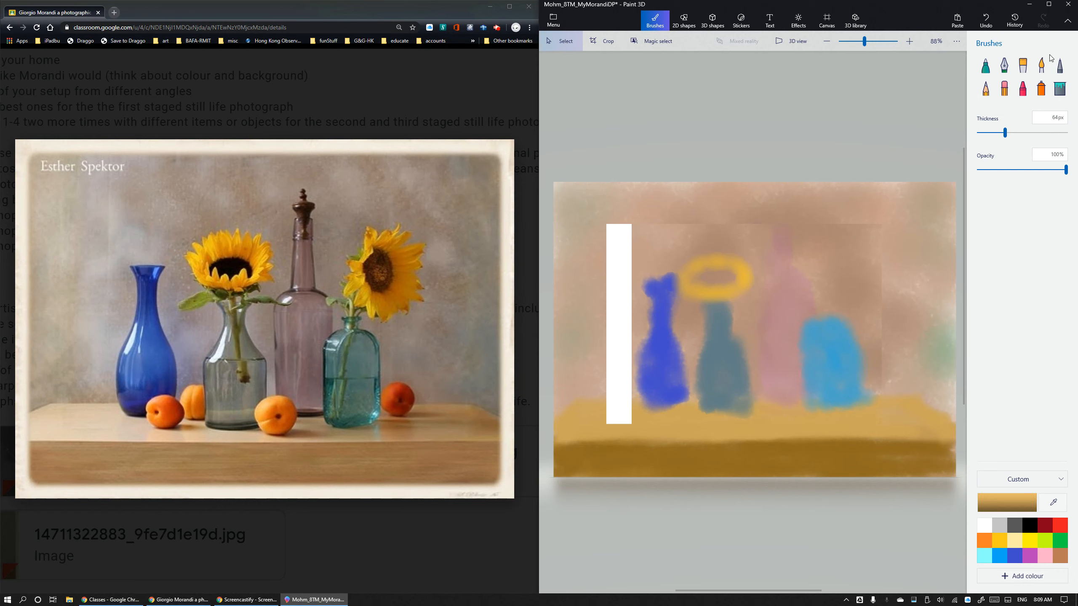
{"action": "left_click", "coordinate": [1042, 71]}
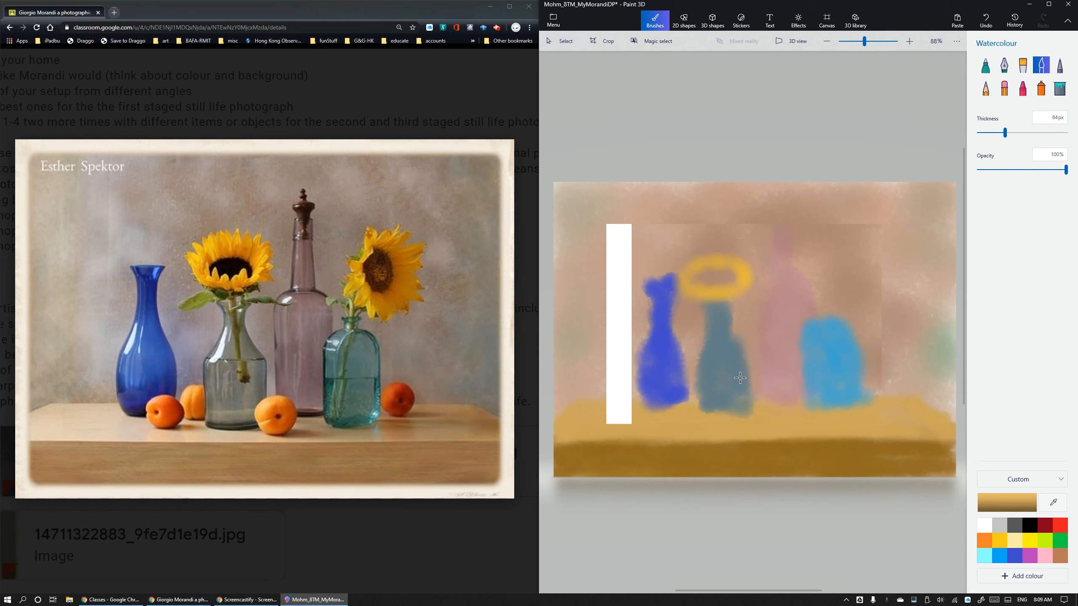
{"action": "mouse_move", "coordinate": [612, 428]}
{"action": "left_mouse_down"}
{"action": "mouse_move", "coordinate": [617, 405]}
{"action": "mouse_move", "coordinate": [589, 429]}
{"action": "mouse_move", "coordinate": [628, 410]}
{"action": "left_mouse_up"}
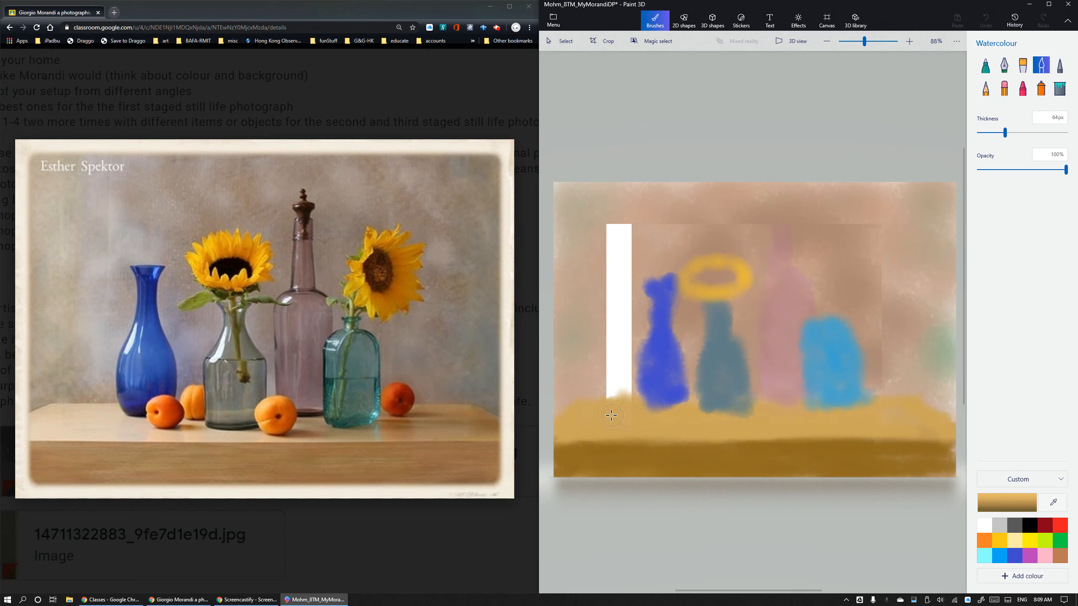
Sample the brown wall colour and, with a 151 px brush, paint over the white strip and the moved area's visible edges.
{"action": "left_click", "coordinate": [1051, 503]}
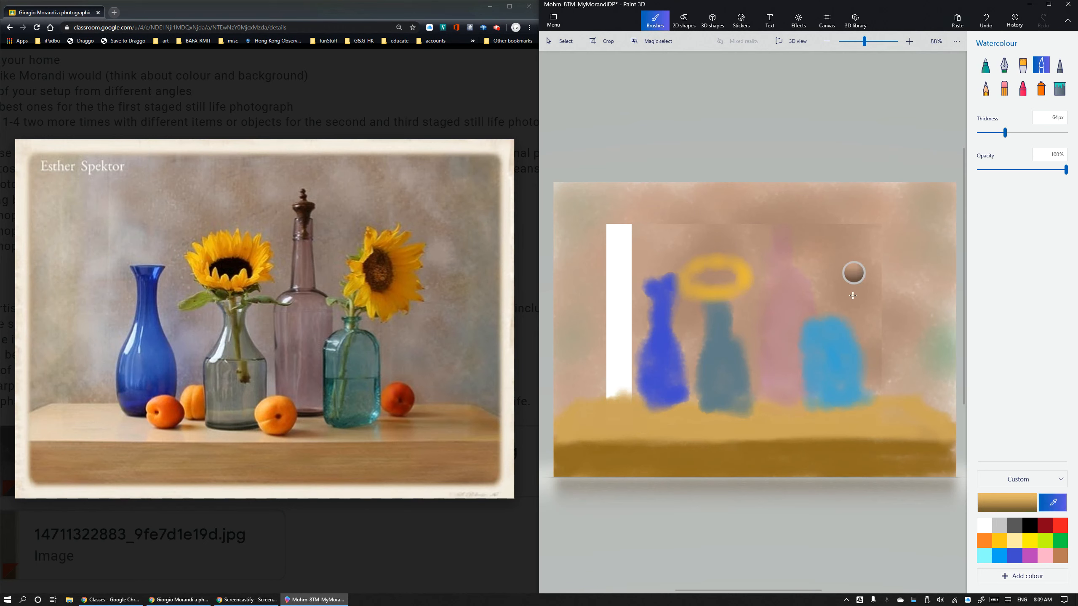
{"action": "left_click", "coordinate": [859, 275]}
{"action": "left_click", "coordinate": [595, 222]}
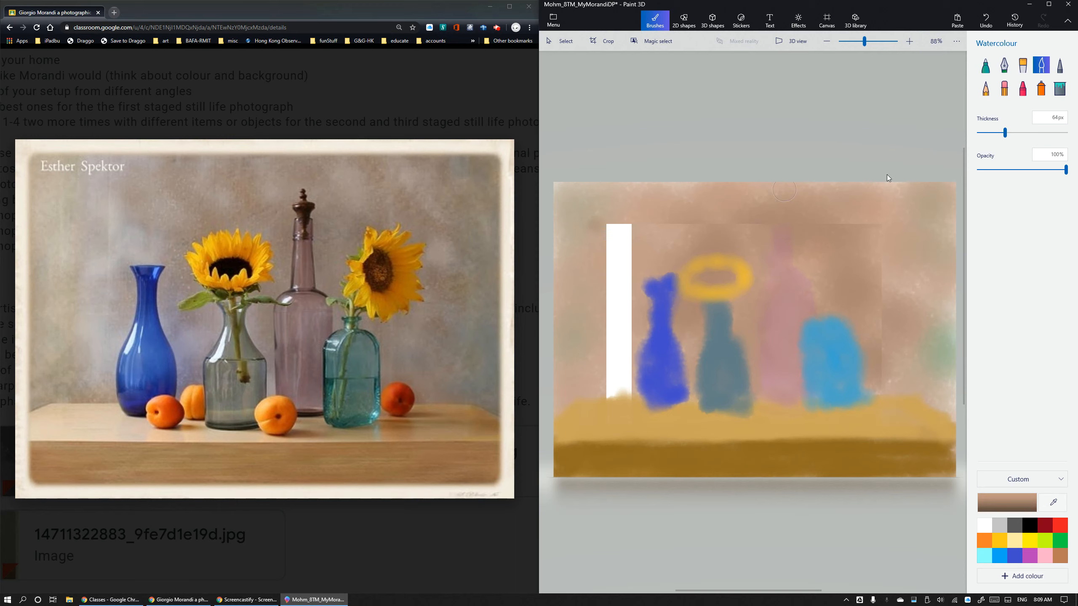
{"action": "left_click_drag", "start_coordinate": [1007, 134], "coordinate": [1044, 134]}
{"action": "left_click", "coordinate": [616, 223]}
{"action": "mouse_move", "coordinate": [616, 223]}
{"action": "left_mouse_down"}
{"action": "mouse_move", "coordinate": [621, 280]}
{"action": "mouse_move", "coordinate": [610, 244]}
{"action": "mouse_move", "coordinate": [609, 381]}
{"action": "mouse_move", "coordinate": [611, 321]}
{"action": "mouse_move", "coordinate": [644, 292]}
{"action": "mouse_move", "coordinate": [622, 263]}
{"action": "mouse_move", "coordinate": [610, 316]}
{"action": "mouse_move", "coordinate": [634, 274]}
{"action": "mouse_move", "coordinate": [630, 236]}
{"action": "mouse_move", "coordinate": [616, 227]}
{"action": "mouse_move", "coordinate": [689, 232]}
{"action": "mouse_move", "coordinate": [675, 221]}
{"action": "mouse_move", "coordinate": [723, 229]}
{"action": "left_mouse_up"}
{"action": "mouse_move", "coordinate": [816, 221]}
{"action": "left_mouse_down"}
{"action": "mouse_move", "coordinate": [857, 218]}
{"action": "mouse_move", "coordinate": [871, 235]}
{"action": "mouse_move", "coordinate": [890, 234]}
{"action": "mouse_move", "coordinate": [882, 303]}
{"action": "mouse_move", "coordinate": [900, 358]}
{"action": "left_mouse_up"}
{"action": "left_click_drag", "start_coordinate": [809, 247], "coordinate": [769, 227]}
{"action": "left_click_drag", "start_coordinate": [755, 225], "coordinate": [742, 218]}
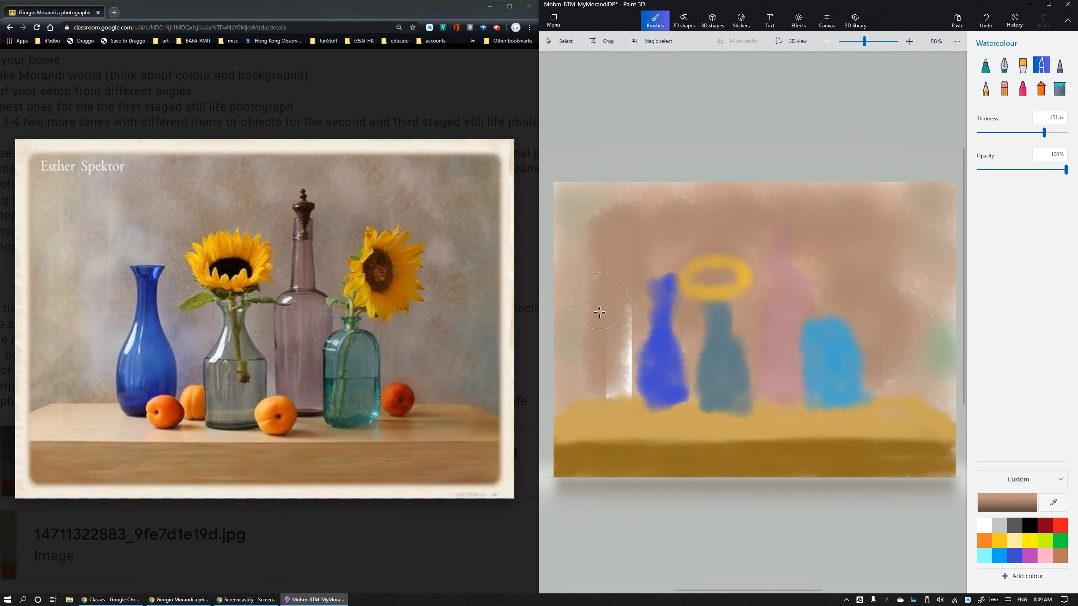
{"action": "mouse_move", "coordinate": [572, 333]}
{"action": "left_mouse_down"}
{"action": "mouse_move", "coordinate": [593, 375]}
{"action": "mouse_move", "coordinate": [625, 355]}
{"action": "mouse_move", "coordinate": [628, 399]}
{"action": "mouse_move", "coordinate": [603, 390]}
{"action": "mouse_move", "coordinate": [631, 337]}
{"action": "mouse_move", "coordinate": [620, 324]}
{"action": "mouse_move", "coordinate": [625, 303]}
{"action": "mouse_move", "coordinate": [628, 322]}
{"action": "mouse_move", "coordinate": [597, 318]}
{"action": "mouse_move", "coordinate": [631, 311]}
{"action": "mouse_move", "coordinate": [623, 375]}
{"action": "left_mouse_up"}
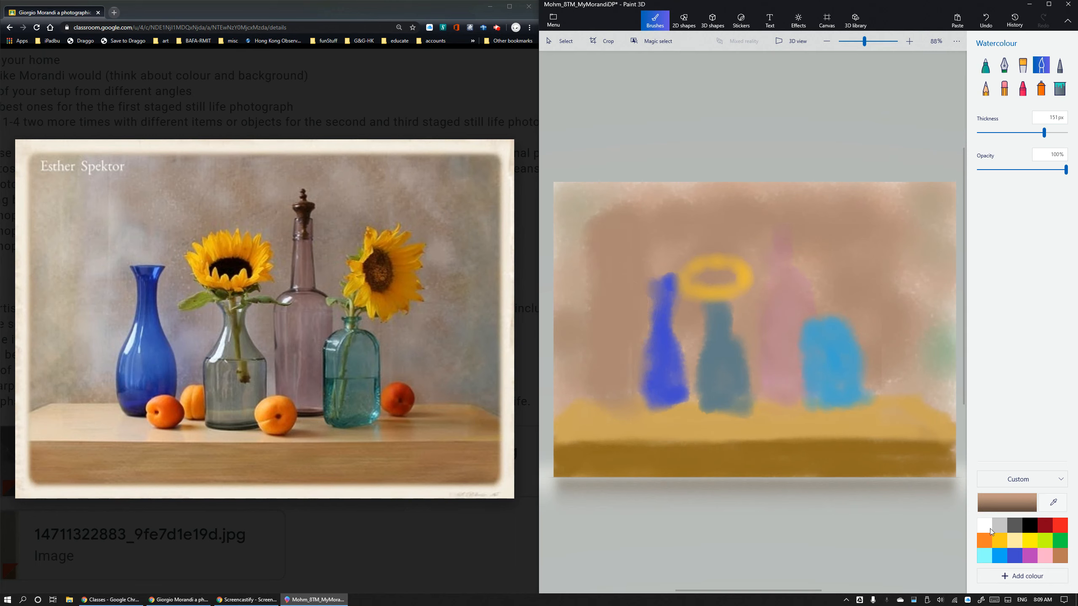
Try repainting the table edge left of the blue vase in sampled tan with a 78 px brush, and undo the stroke.
{"action": "left_click", "coordinate": [1053, 503]}
{"action": "left_click", "coordinate": [613, 407]}
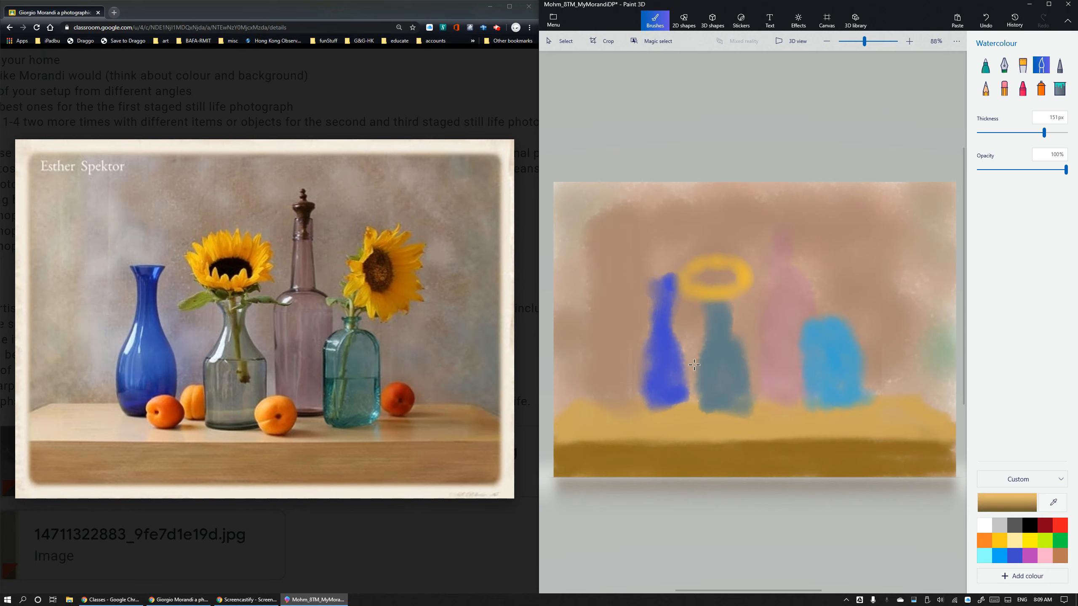
{"action": "left_click_drag", "start_coordinate": [1044, 133], "coordinate": [1029, 134]}
{"action": "mouse_move", "coordinate": [644, 416]}
{"action": "left_mouse_down"}
{"action": "mouse_move", "coordinate": [597, 412]}
{"action": "mouse_move", "coordinate": [628, 416]}
{"action": "mouse_move", "coordinate": [605, 402]}
{"action": "mouse_move", "coordinate": [630, 405]}
{"action": "mouse_move", "coordinate": [633, 374]}
{"action": "left_mouse_up"}
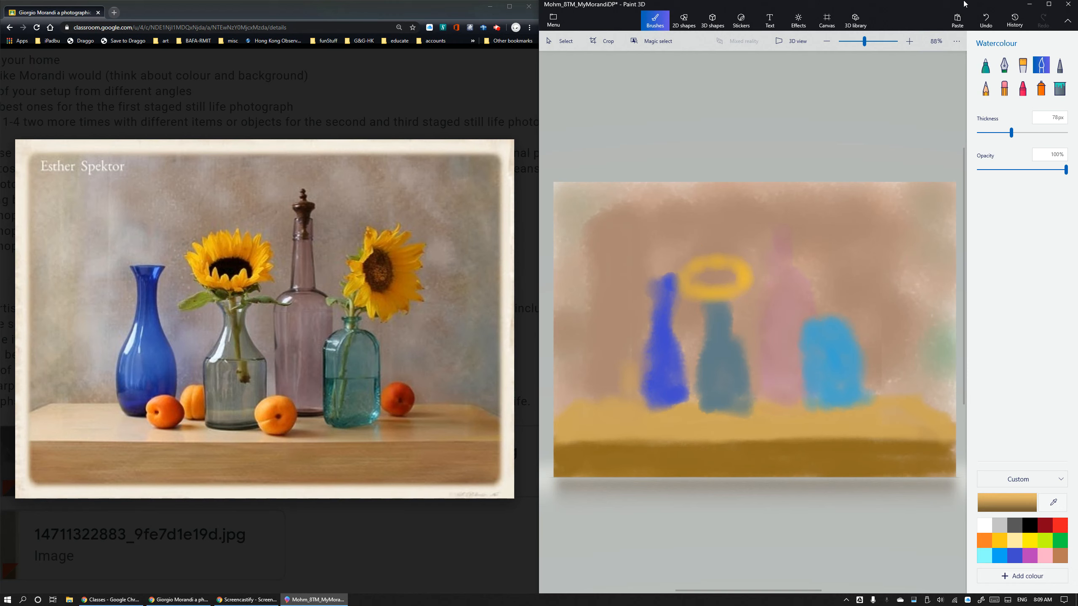
{"action": "left_click", "coordinate": [985, 19]}
Paint a slanted golden-yellow oval ring above the light blue bottle with the 78 px watercolour brush.
{"action": "left_click", "coordinate": [1045, 505]}
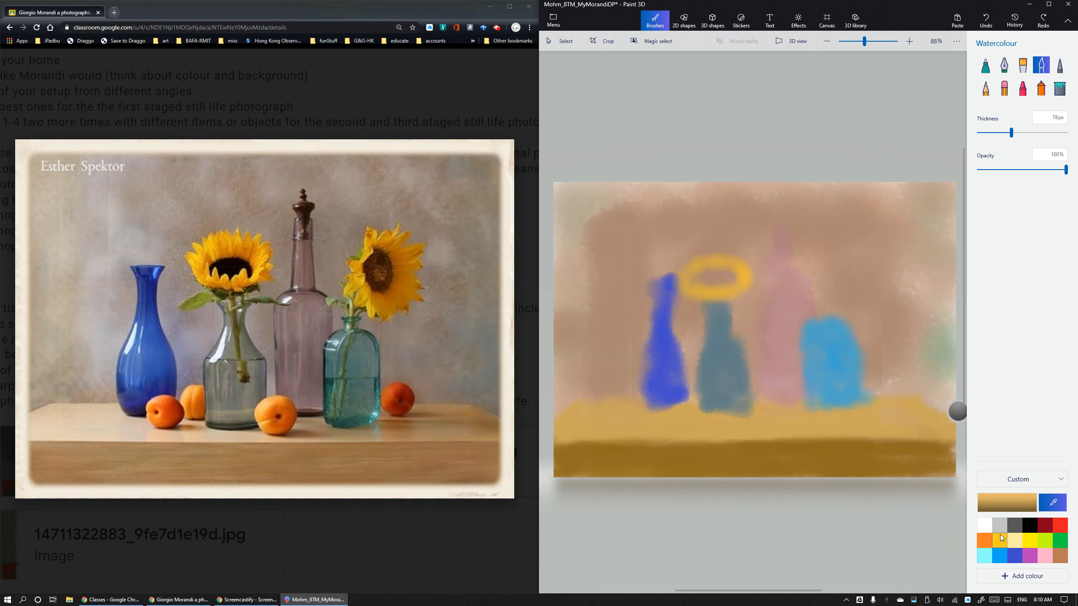
{"action": "left_click", "coordinate": [999, 540]}
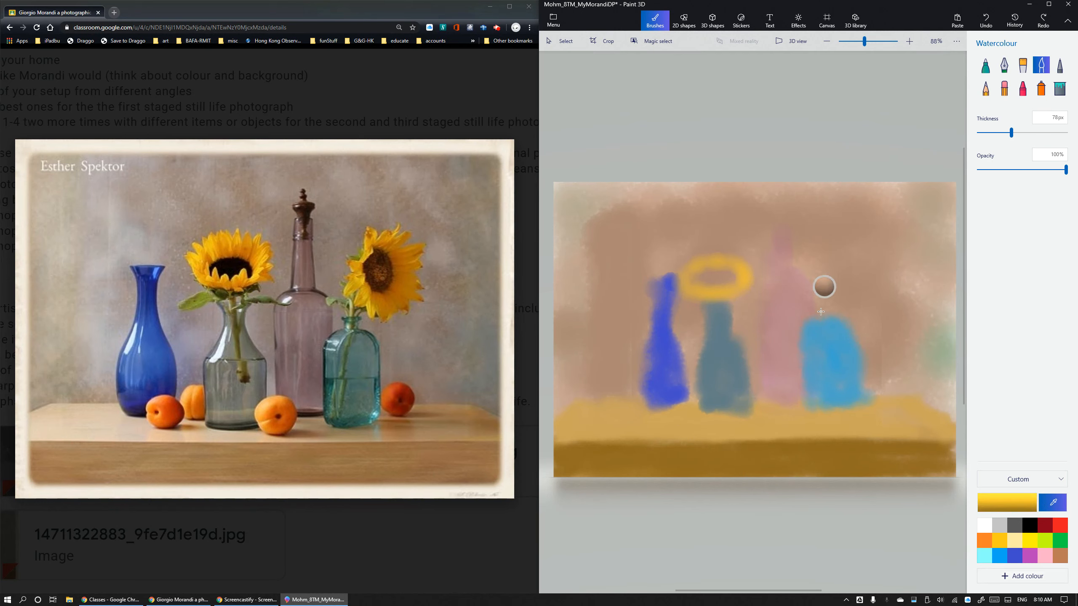
{"action": "left_click", "coordinate": [830, 292]}
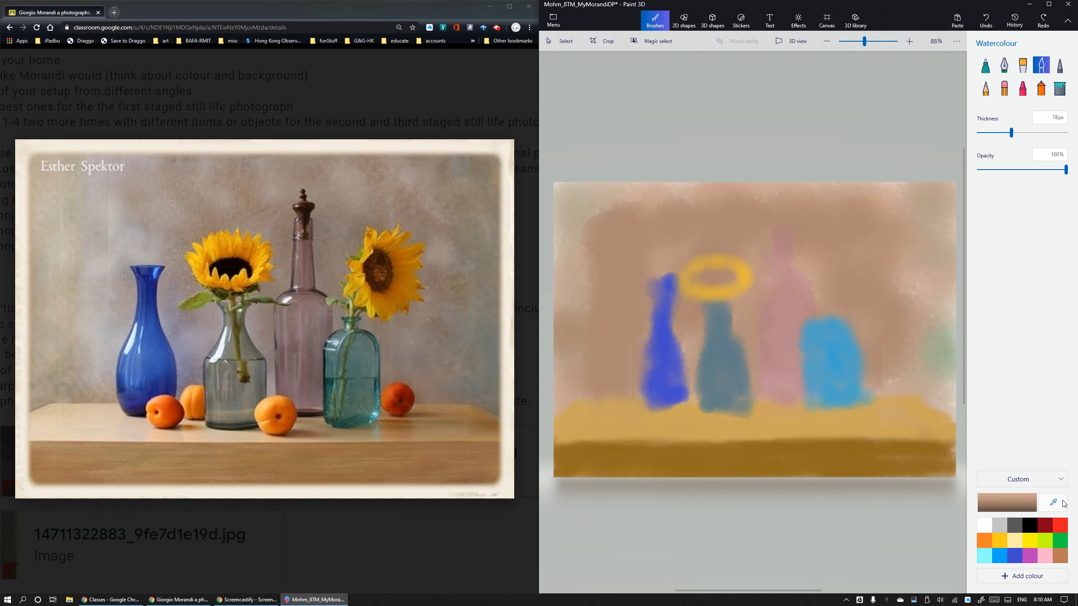
{"action": "left_click", "coordinate": [1000, 543]}
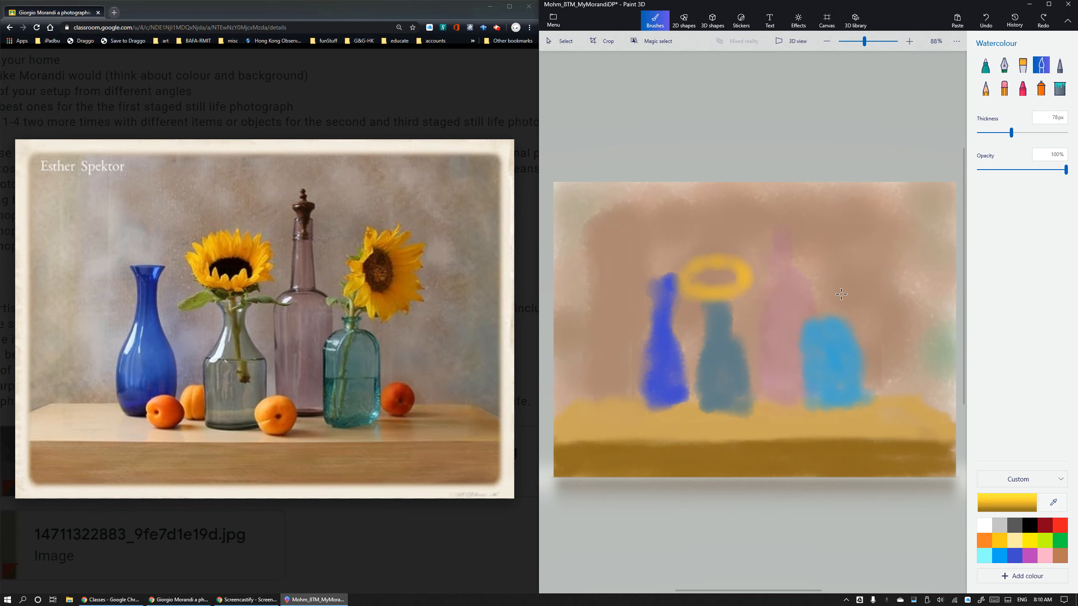
{"action": "mouse_move", "coordinate": [838, 300]}
{"action": "left_mouse_down"}
{"action": "mouse_move", "coordinate": [826, 271]}
{"action": "mouse_move", "coordinate": [846, 307]}
{"action": "mouse_move", "coordinate": [871, 283]}
{"action": "mouse_move", "coordinate": [834, 249]}
{"action": "mouse_move", "coordinate": [866, 320]}
{"action": "mouse_move", "coordinate": [832, 252]}
{"action": "mouse_move", "coordinate": [861, 248]}
{"action": "mouse_move", "coordinate": [840, 239]}
{"action": "left_mouse_up"}
Mix dark brown 512c16 from the brown swatch and fill the centres of both yellow flower rings.
{"action": "left_click", "coordinate": [1024, 522]}
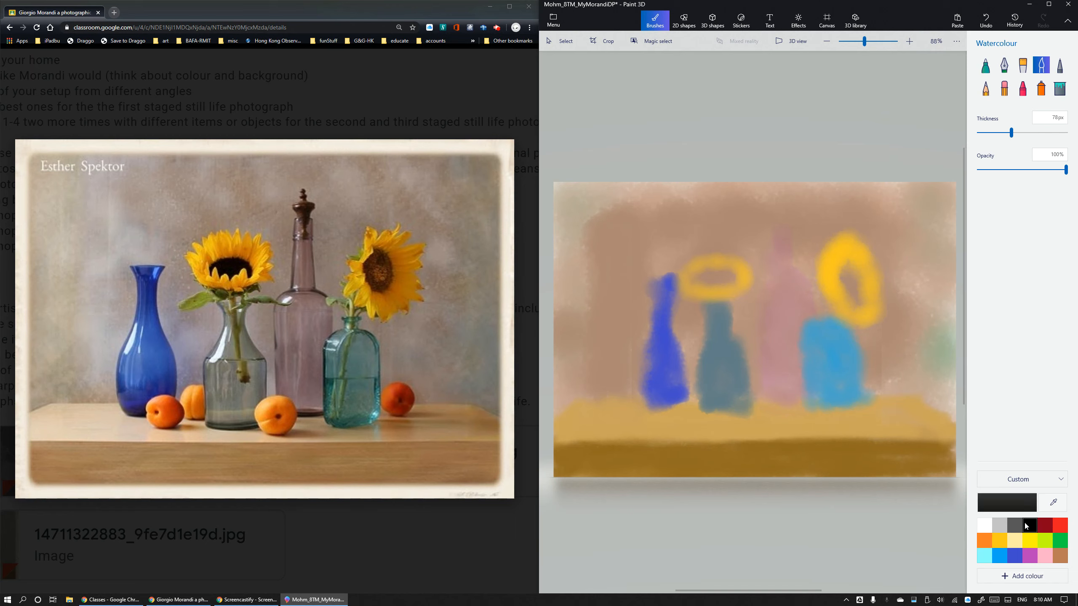
{"action": "left_click", "coordinate": [1060, 557]}
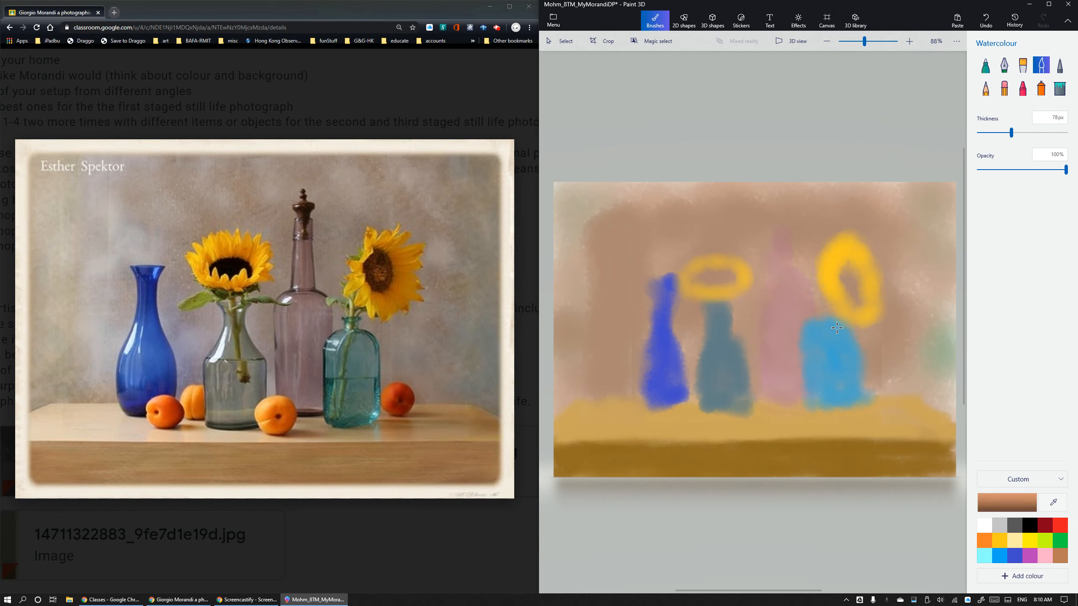
{"action": "left_click", "coordinate": [1016, 498]}
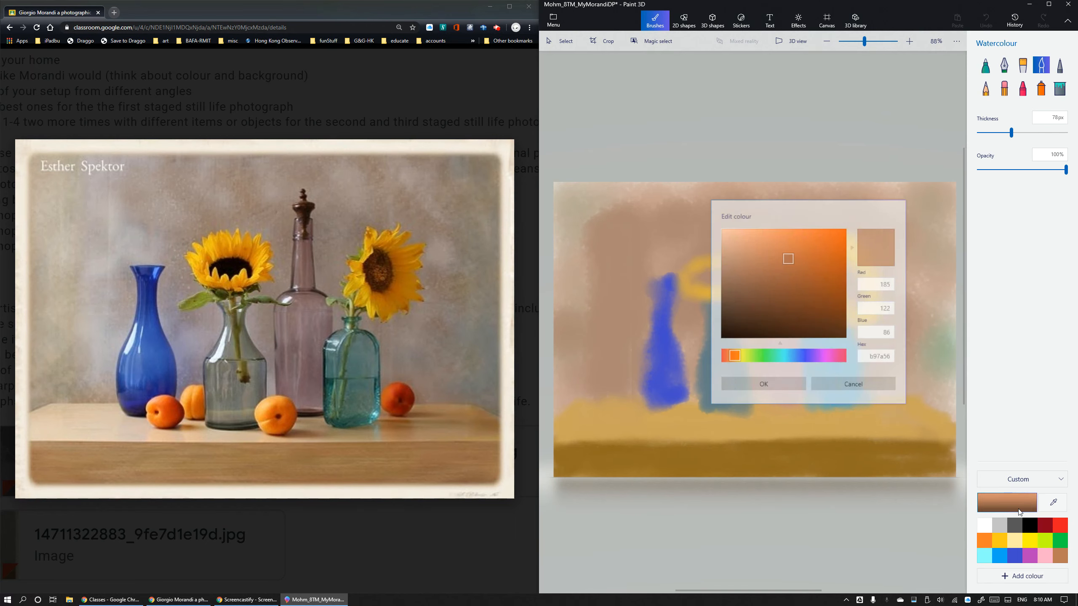
{"action": "left_click_drag", "start_coordinate": [793, 254], "coordinate": [811, 304]}
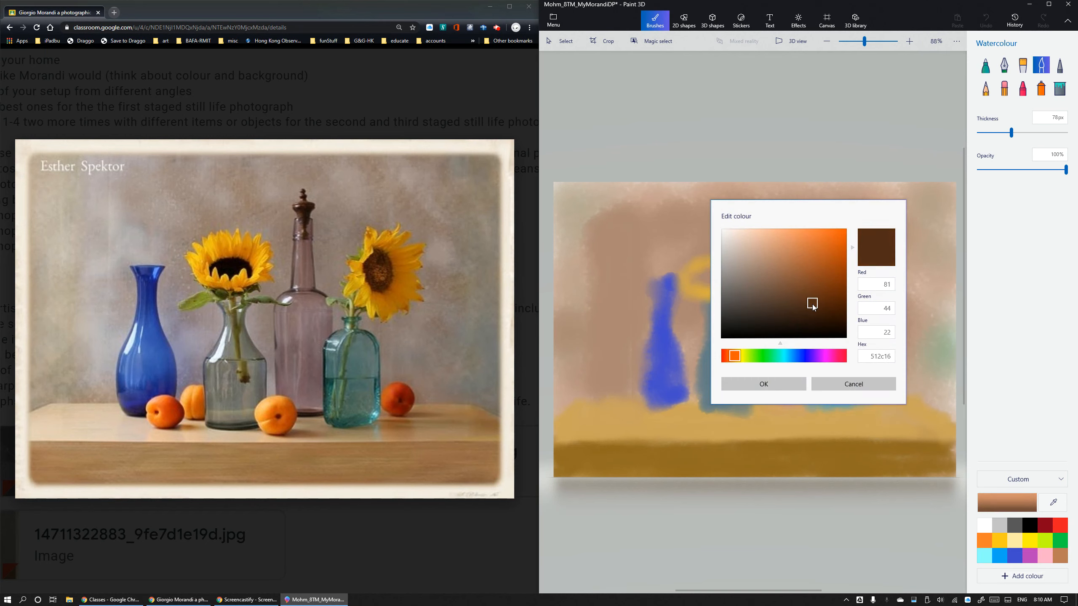
{"action": "left_click", "coordinate": [763, 384]}
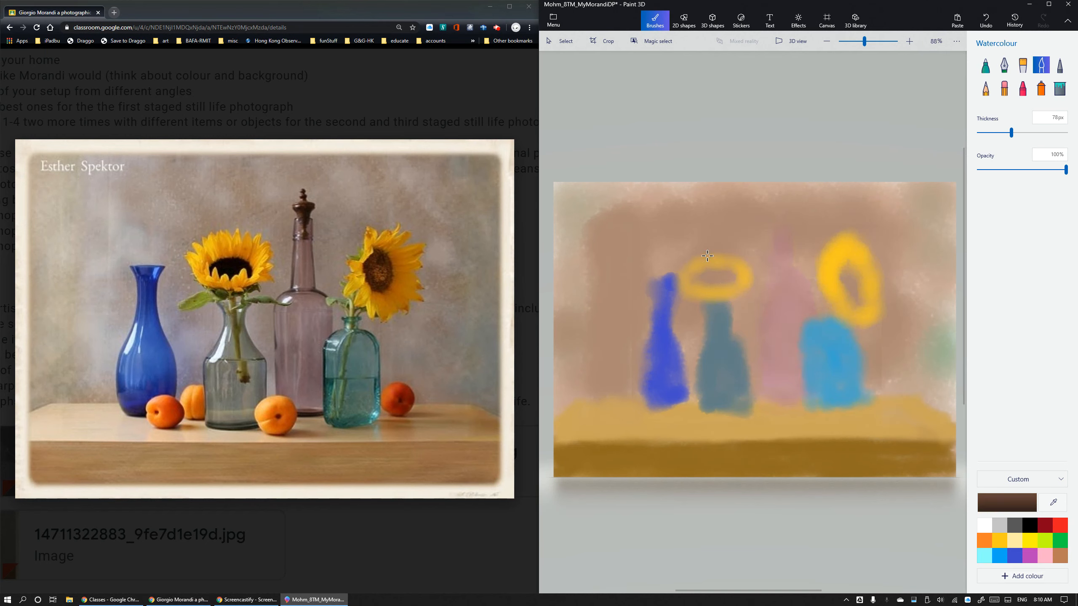
{"action": "mouse_move", "coordinate": [696, 278]}
{"action": "left_mouse_down"}
{"action": "mouse_move", "coordinate": [723, 276]}
{"action": "mouse_move", "coordinate": [712, 279]}
{"action": "left_mouse_up"}
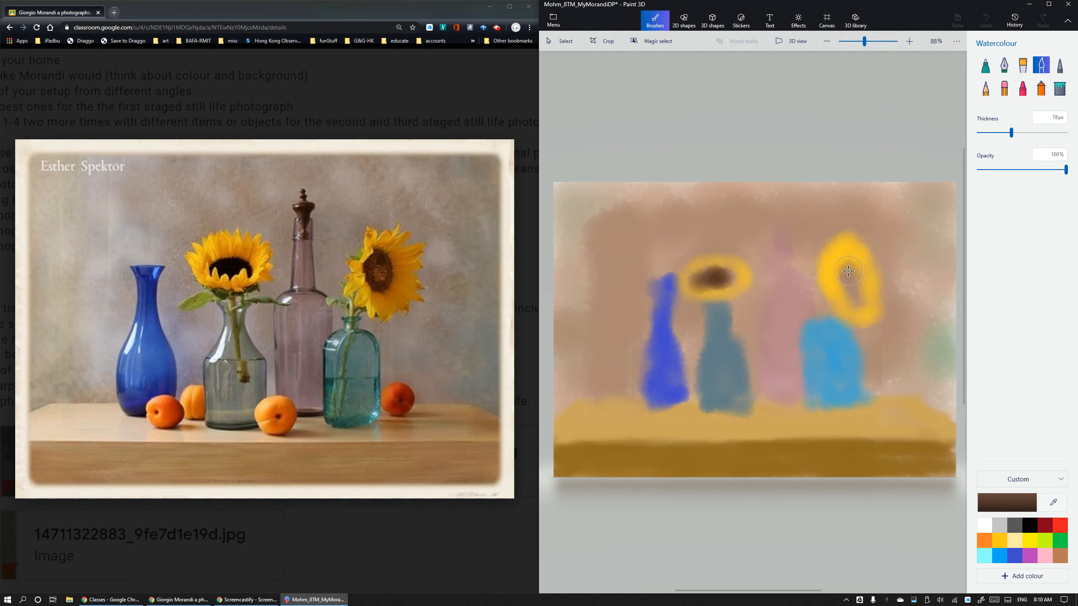
{"action": "left_click_drag", "start_coordinate": [847, 270], "coordinate": [855, 304]}
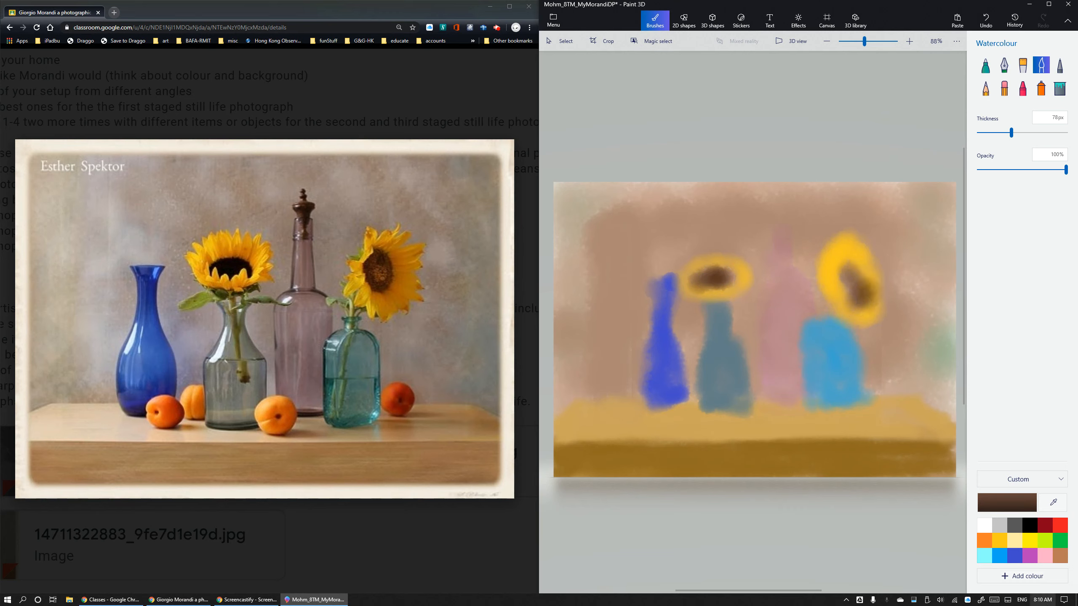
Mix muted green 2f8b49 and paint leaves beneath the left sunflower and at the light blue bottle's mouth.
{"action": "left_click", "coordinate": [1060, 541]}
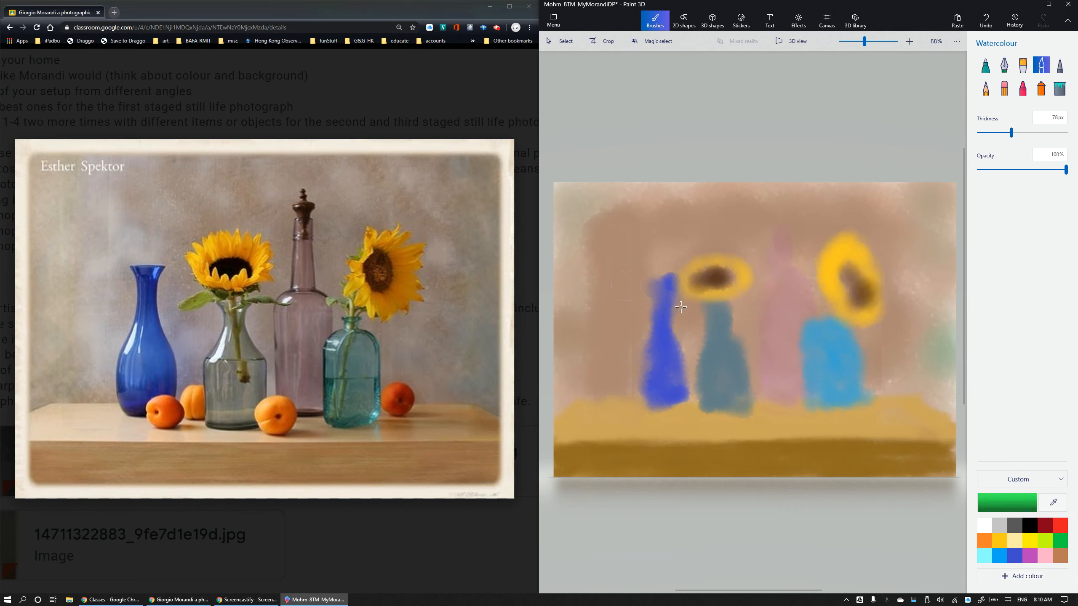
{"action": "left_click", "coordinate": [1016, 502]}
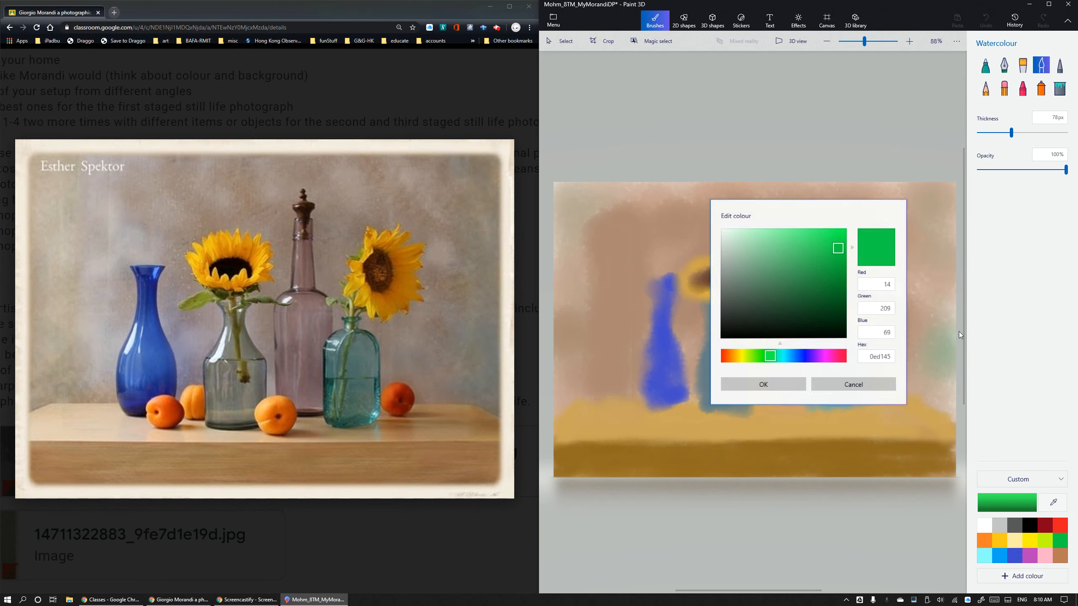
{"action": "left_click_drag", "start_coordinate": [838, 249], "coordinate": [805, 283]}
{"action": "left_click", "coordinate": [751, 384]}
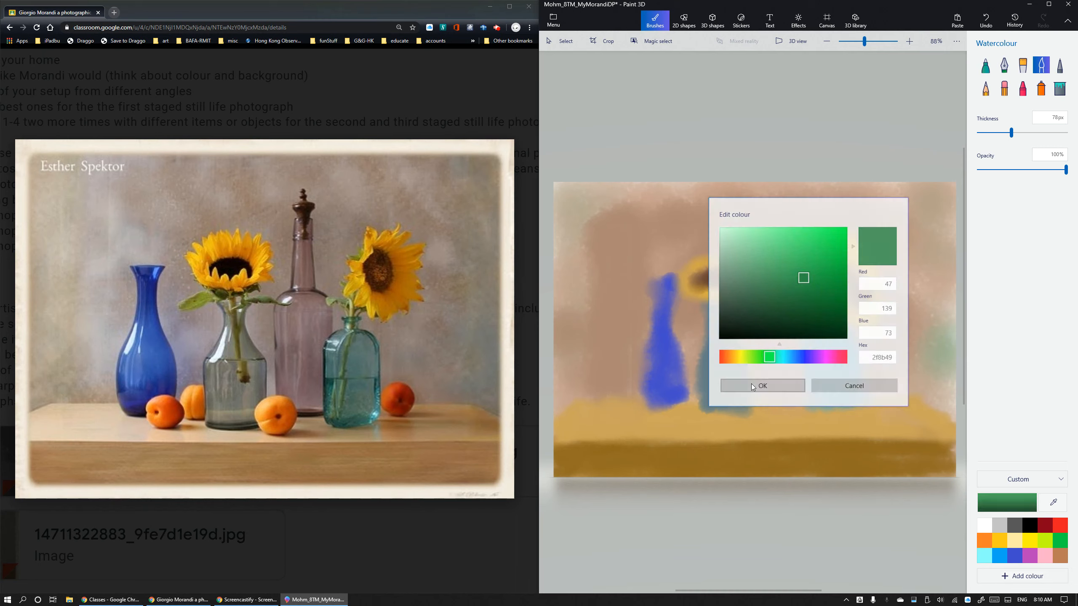
{"action": "mouse_move", "coordinate": [711, 303]}
{"action": "left_mouse_down"}
{"action": "mouse_move", "coordinate": [687, 322]}
{"action": "mouse_move", "coordinate": [724, 306]}
{"action": "mouse_move", "coordinate": [747, 318]}
{"action": "mouse_move", "coordinate": [724, 313]}
{"action": "left_mouse_up"}
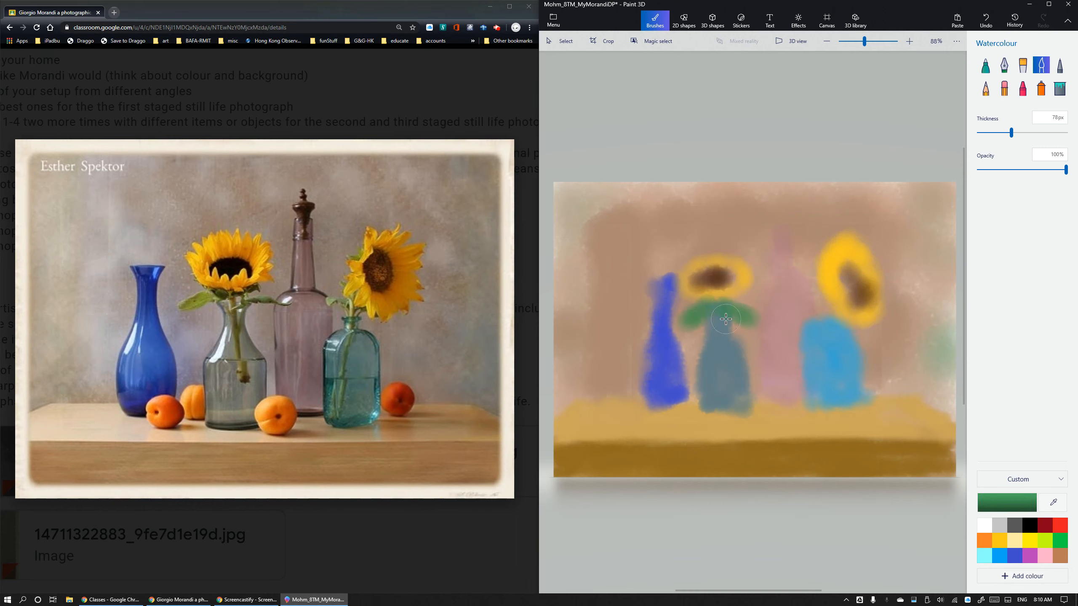
{"action": "left_click_drag", "start_coordinate": [830, 312], "coordinate": [804, 310]}
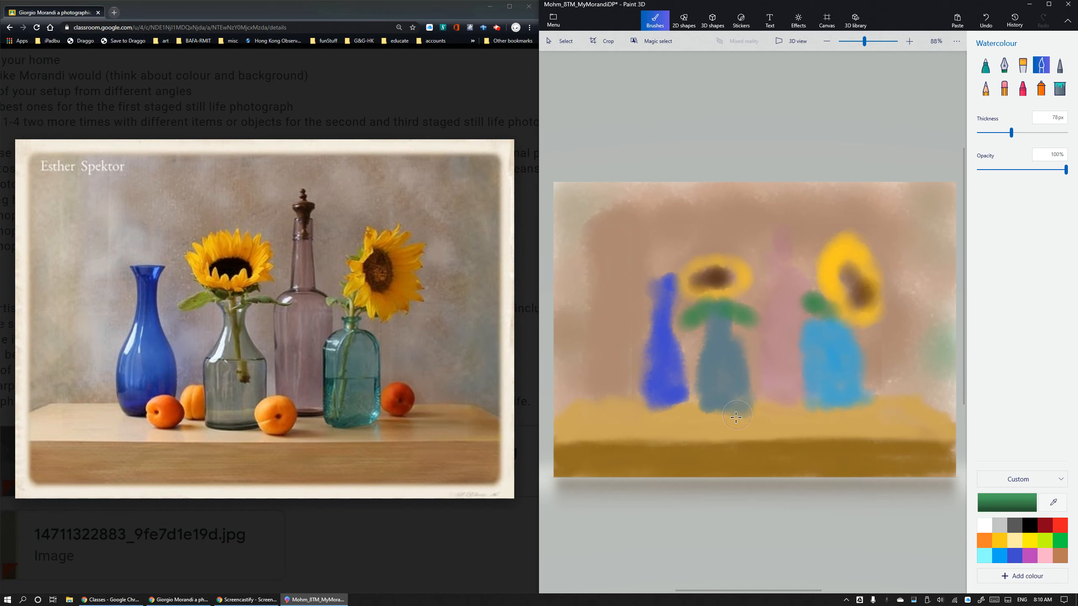
Undo the green stroke tried on the table and paint three orange fruits around the bases of the blue vase and grey-blue bottle.
{"action": "left_click_drag", "start_coordinate": [737, 412], "coordinate": [753, 408]}
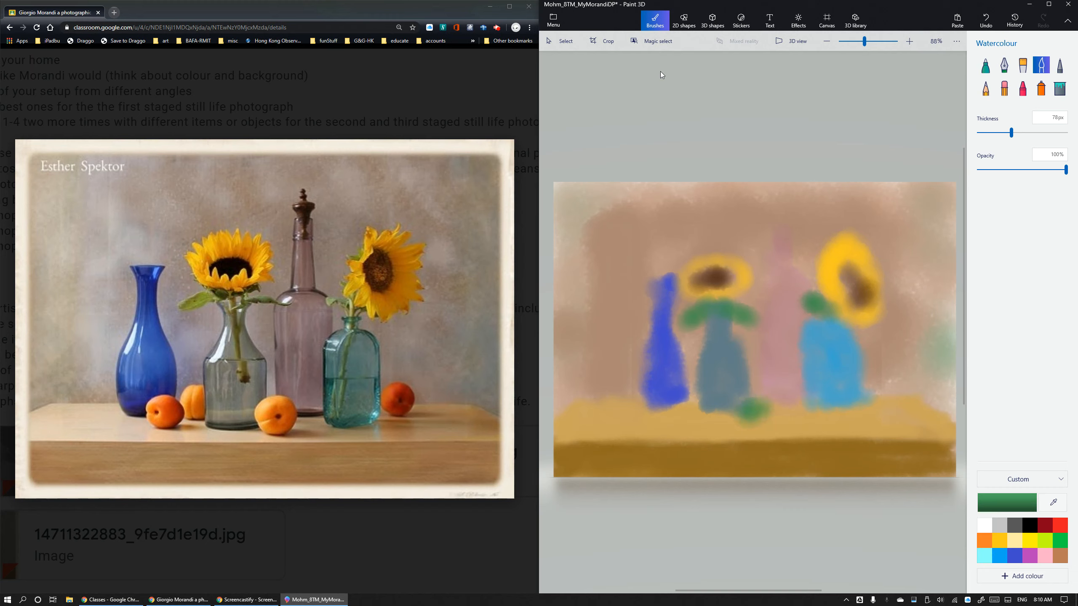
{"action": "left_click", "coordinate": [987, 18]}
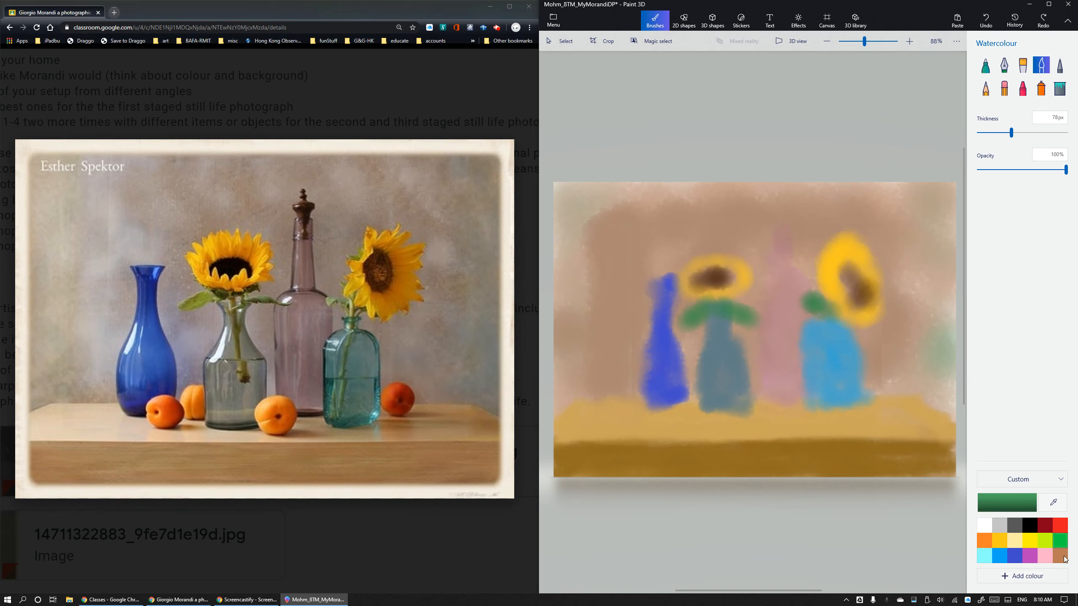
{"action": "left_click", "coordinate": [983, 542]}
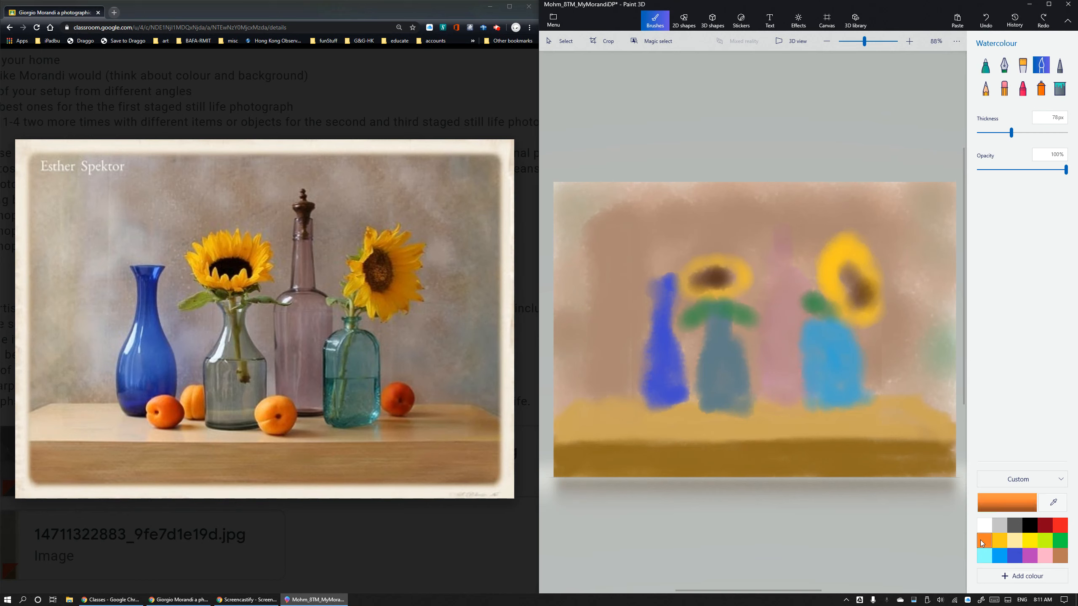
{"action": "left_click_drag", "start_coordinate": [748, 410], "coordinate": [747, 409]}
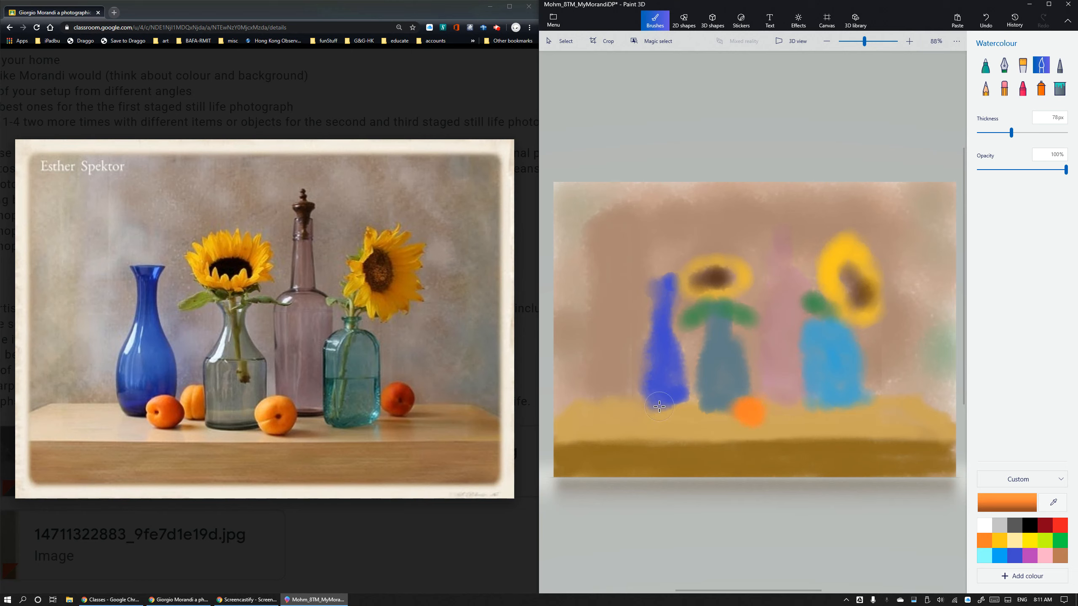
{"action": "mouse_move", "coordinate": [671, 405]}
{"action": "left_mouse_down"}
{"action": "mouse_move", "coordinate": [676, 414]}
{"action": "mouse_move", "coordinate": [684, 390]}
{"action": "left_mouse_up"}
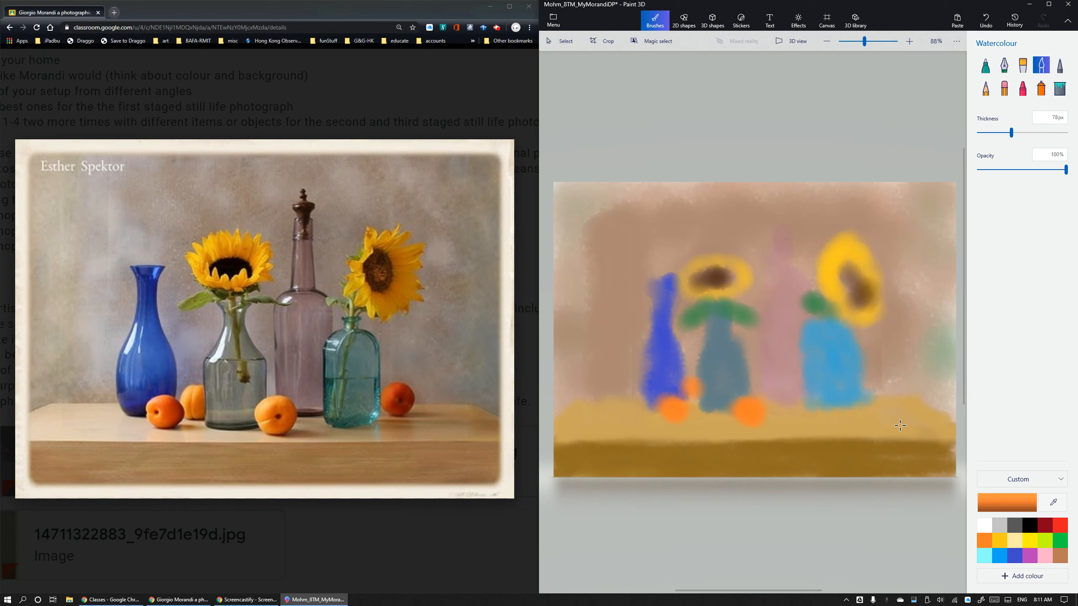
Mix burnt orange a55015 and paint a round fruit at the light blue bottle's right base, undoing the first attempt.
{"action": "left_click", "coordinate": [1005, 504]}
{"action": "left_click", "coordinate": [830, 261]}
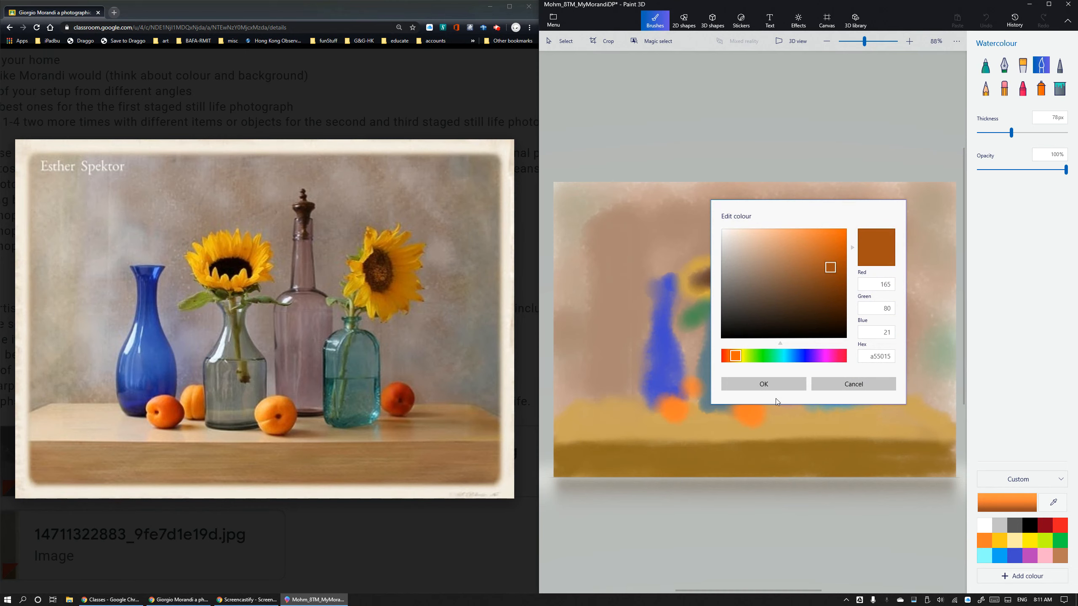
{"action": "left_click", "coordinate": [778, 380]}
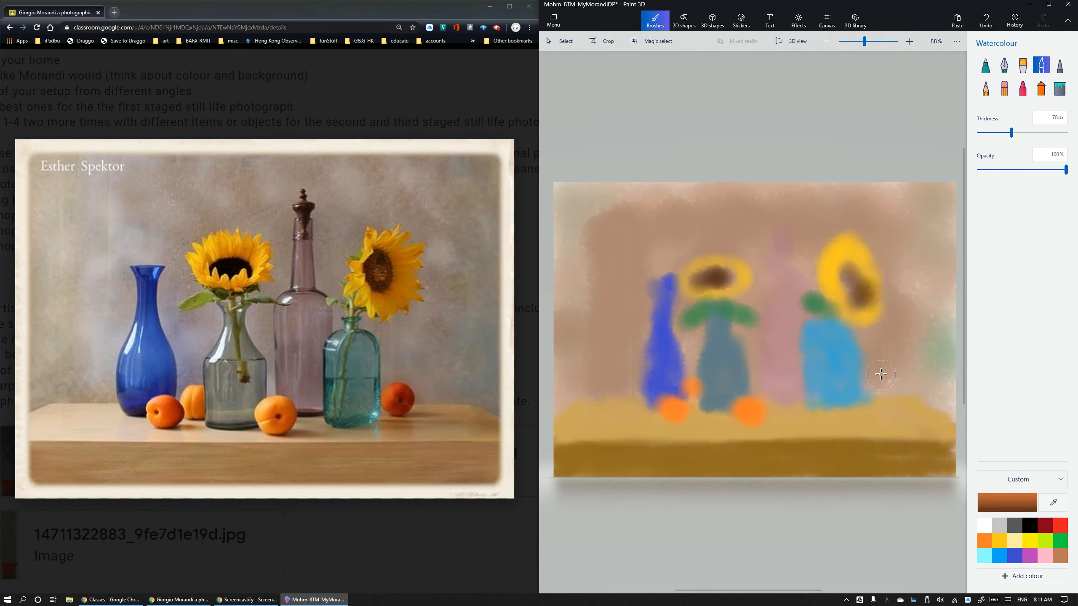
{"action": "mouse_move", "coordinate": [880, 374]}
{"action": "left_mouse_down"}
{"action": "mouse_move", "coordinate": [870, 384]}
{"action": "mouse_move", "coordinate": [887, 401]}
{"action": "left_mouse_up"}
{"action": "left_click", "coordinate": [986, 20]}
{"action": "left_click_drag", "start_coordinate": [868, 400], "coordinate": [861, 401]}
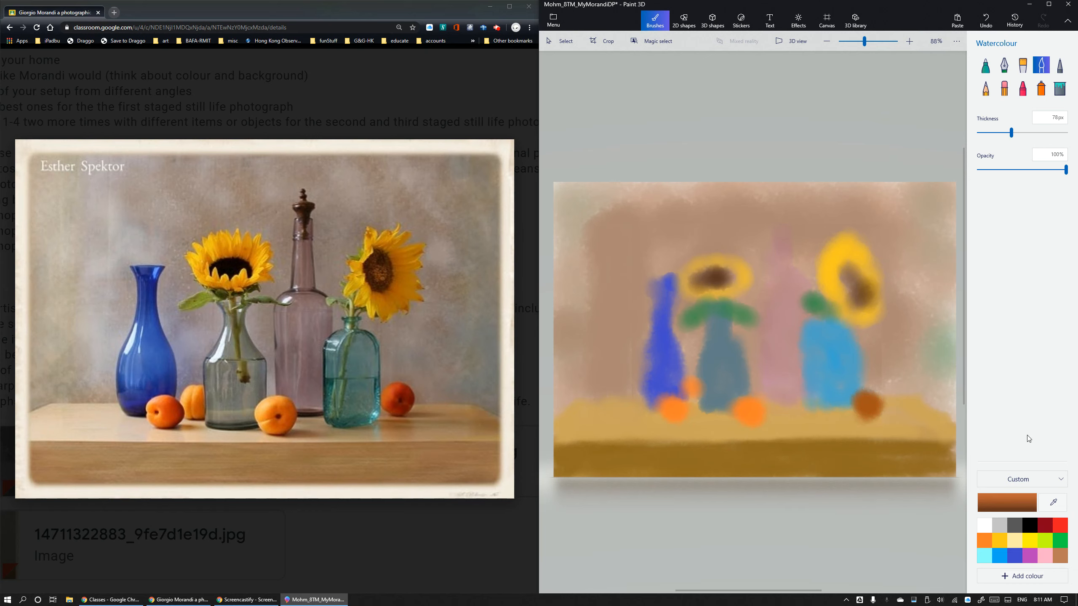
Sample muted blue 66a6bd from the light blue bottle and extend its lower body over part of the brown fruit.
{"action": "left_click", "coordinate": [1053, 502]}
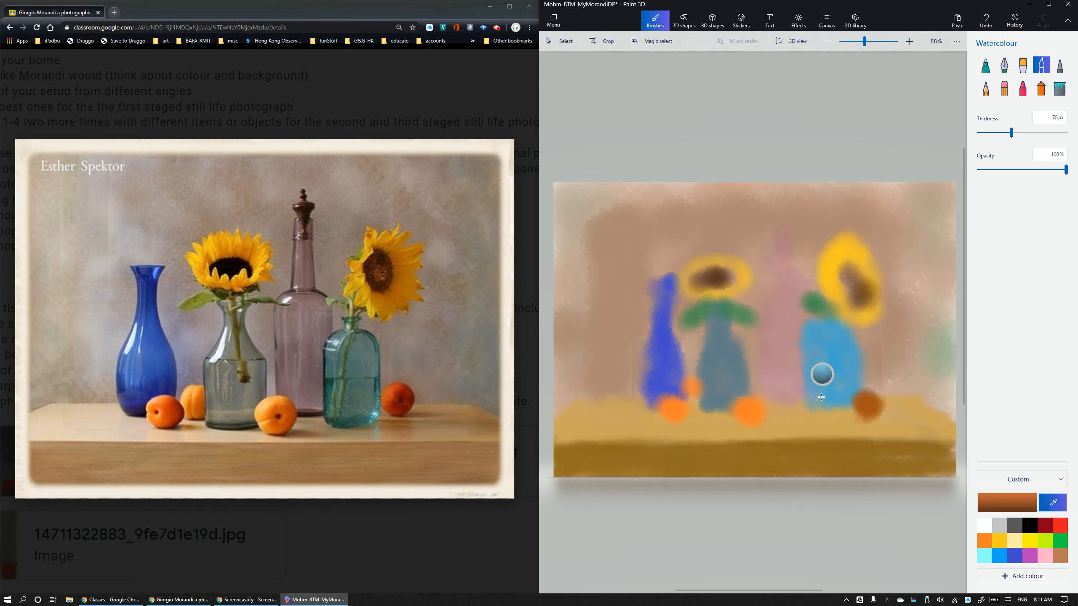
{"action": "left_click", "coordinate": [821, 397]}
{"action": "left_click", "coordinate": [992, 503]}
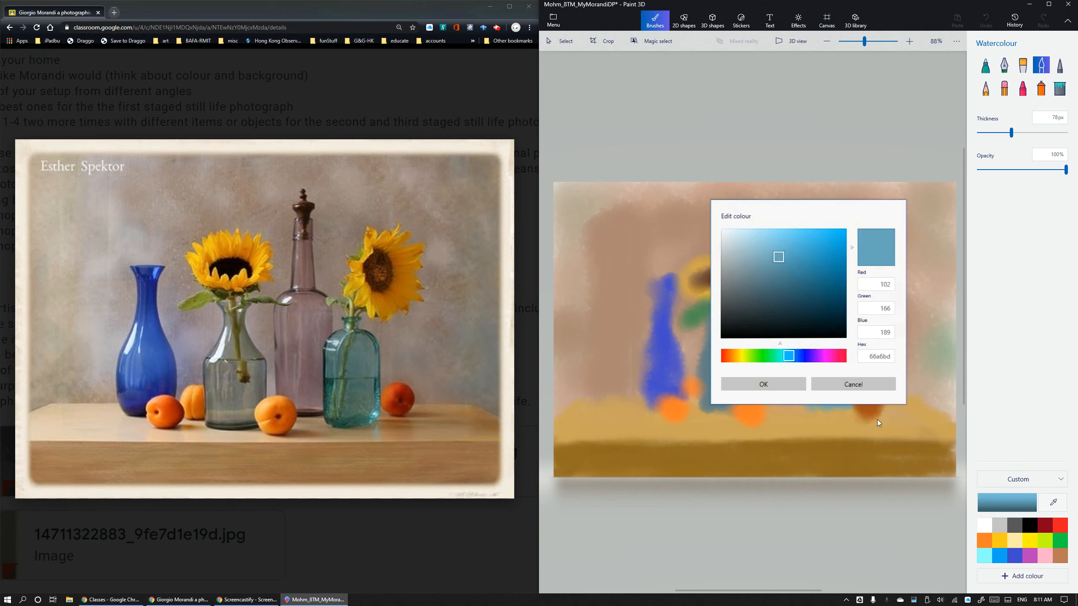
{"action": "left_click", "coordinate": [776, 384]}
{"action": "mouse_move", "coordinate": [841, 371]}
{"action": "left_mouse_down"}
{"action": "mouse_move", "coordinate": [860, 388]}
{"action": "mouse_move", "coordinate": [860, 410]}
{"action": "mouse_move", "coordinate": [859, 399]}
{"action": "mouse_move", "coordinate": [815, 406]}
{"action": "mouse_move", "coordinate": [855, 412]}
{"action": "mouse_move", "coordinate": [822, 404]}
{"action": "mouse_move", "coordinate": [847, 400]}
{"action": "left_mouse_up"}
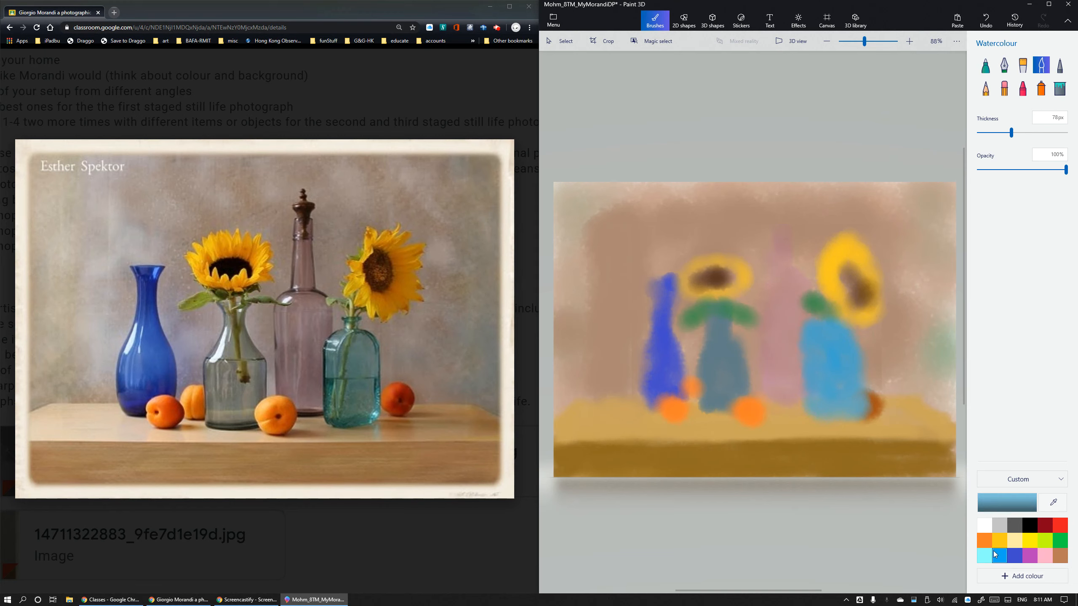
Sample the brown fruit's colour and repaint the fruit slightly farther right of the light blue bottle.
{"action": "left_click", "coordinate": [1052, 502]}
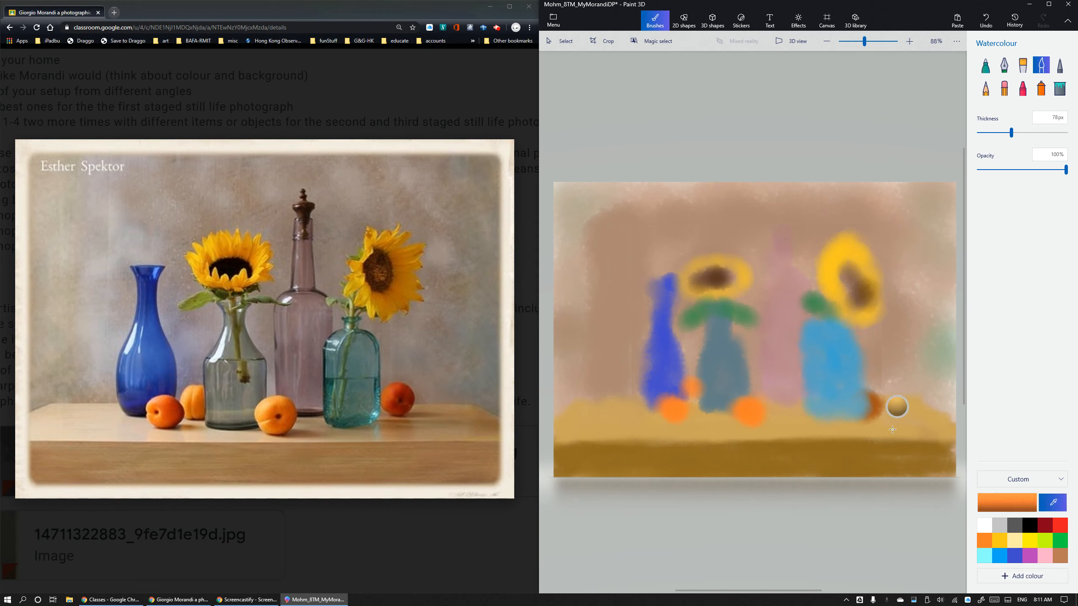
{"action": "left_click", "coordinate": [881, 394]}
{"action": "left_click_drag", "start_coordinate": [882, 394], "coordinate": [878, 395]}
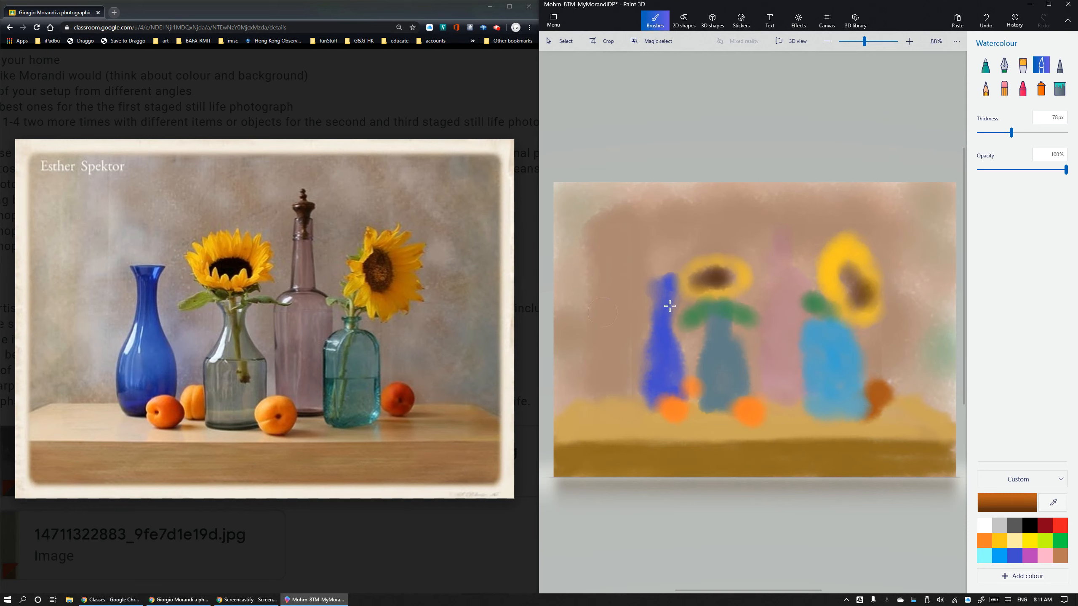
Mix dusty pink ca95a6 from the pink swatch and brush it onto the tall pink bottle's body.
{"action": "left_click", "coordinate": [1045, 556]}
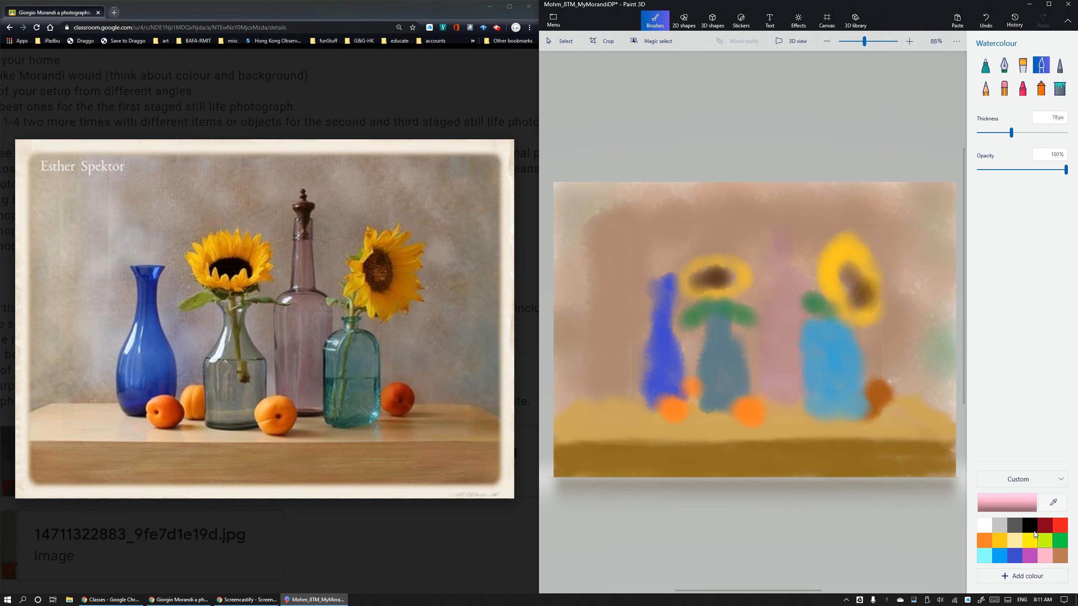
{"action": "left_click", "coordinate": [1001, 506]}
{"action": "left_click_drag", "start_coordinate": [760, 229], "coordinate": [755, 251]}
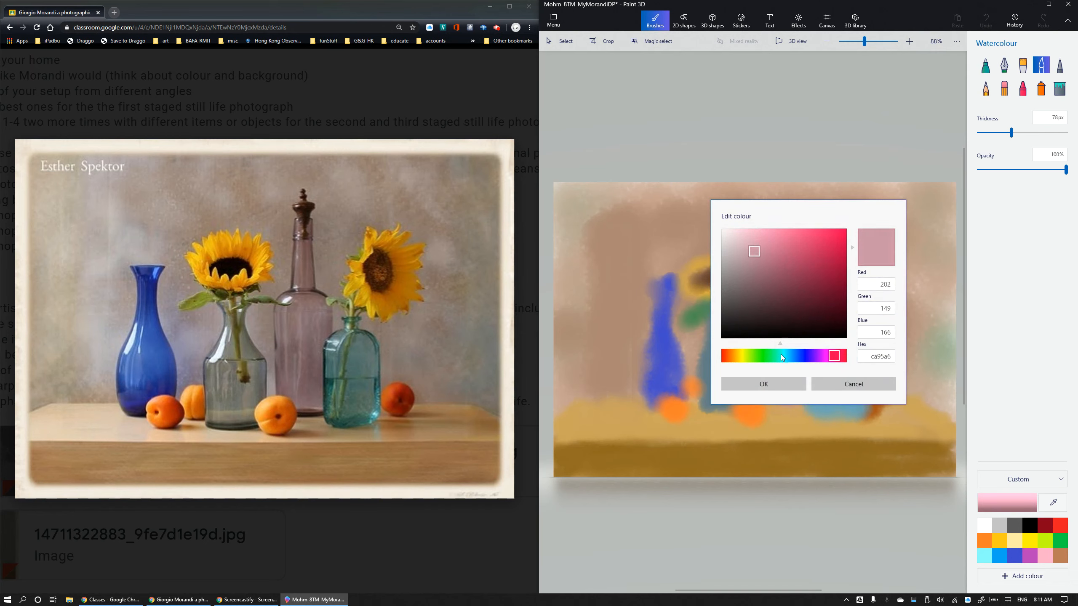
{"action": "left_click", "coordinate": [768, 383]}
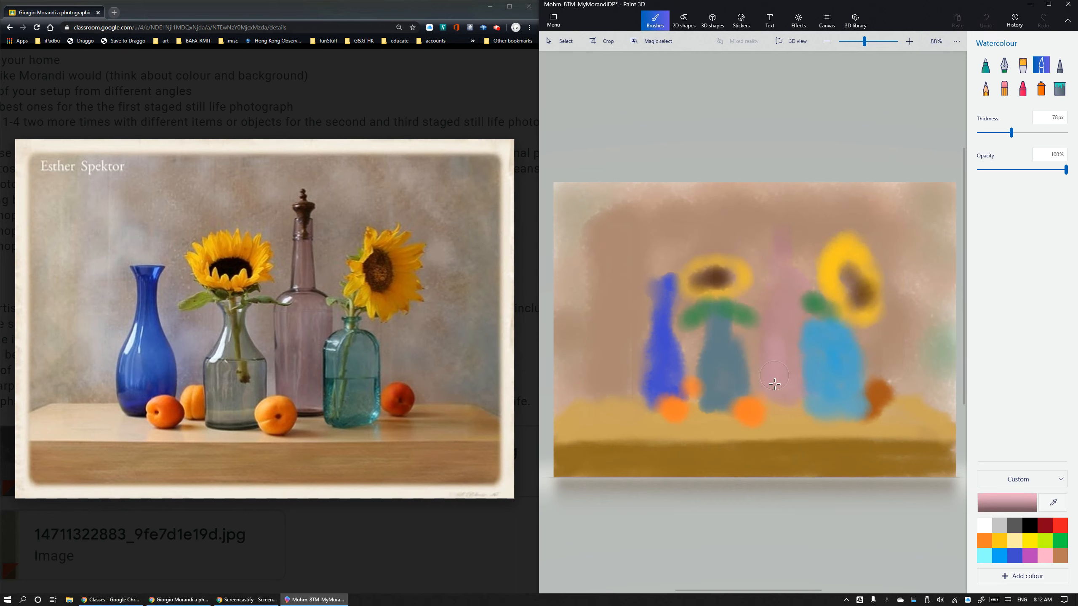
Darken the brush colour to mauve b08190 and paint over the tall pink bottle's body.
{"action": "left_click", "coordinate": [1023, 507]}
{"action": "left_click", "coordinate": [754, 257]}
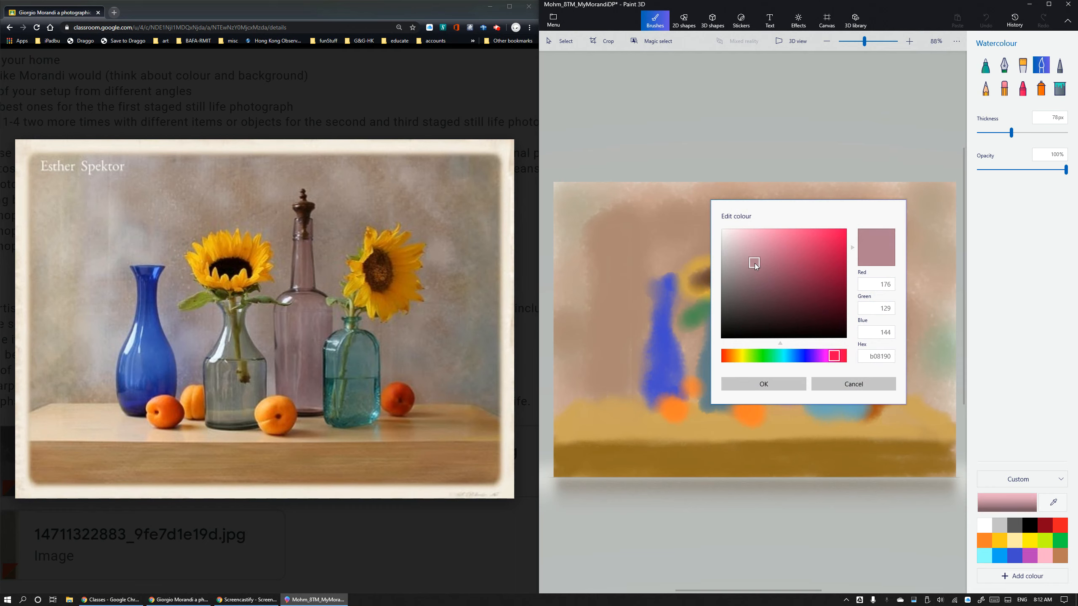
{"action": "left_click", "coordinate": [779, 384]}
{"action": "mouse_move", "coordinate": [776, 355]}
{"action": "left_mouse_down"}
{"action": "mouse_move", "coordinate": [788, 379]}
{"action": "mouse_move", "coordinate": [774, 327]}
{"action": "mouse_move", "coordinate": [761, 328]}
{"action": "mouse_move", "coordinate": [765, 288]}
{"action": "mouse_move", "coordinate": [784, 314]}
{"action": "left_mouse_up"}
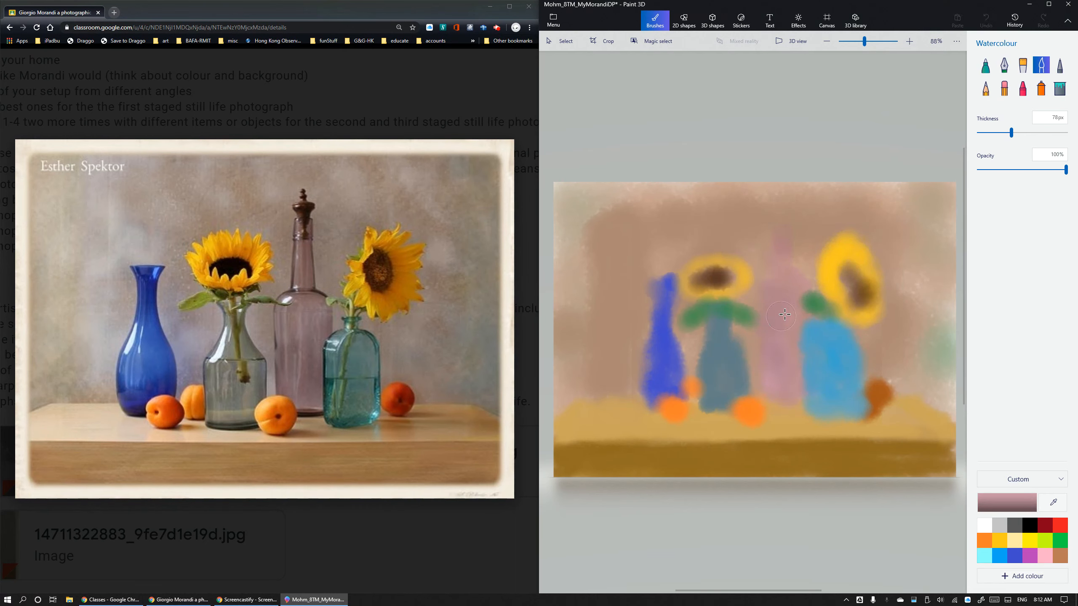
{"action": "mouse_move", "coordinate": [786, 358]}
{"action": "left_mouse_down"}
{"action": "mouse_move", "coordinate": [775, 382]}
{"action": "mouse_move", "coordinate": [787, 389]}
{"action": "mouse_move", "coordinate": [788, 320]}
{"action": "left_mouse_up"}
Darken the mauve brush colour slightly further and continue shading the tall pink bottle.
{"action": "left_click", "coordinate": [998, 503]}
{"action": "mouse_move", "coordinate": [753, 272]}
{"action": "left_mouse_down"}
{"action": "mouse_move", "coordinate": [748, 291]}
{"action": "mouse_move", "coordinate": [762, 288]}
{"action": "mouse_move", "coordinate": [755, 273]}
{"action": "left_mouse_up"}
{"action": "left_click", "coordinate": [776, 384]}
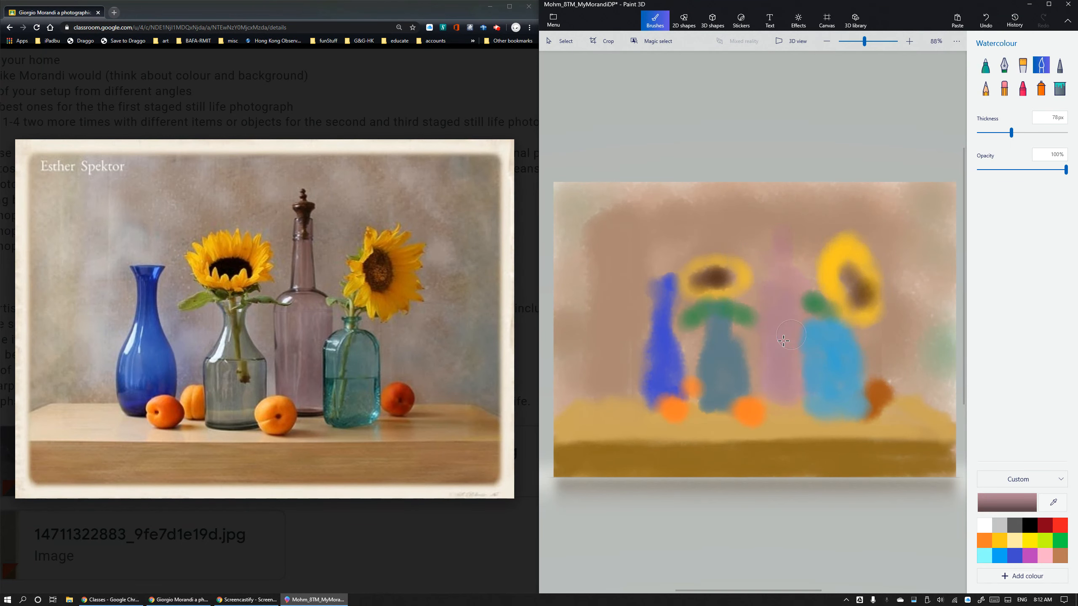
Brush more mauve over the tall pink bottle's neck and body to deepen its shading.
{"action": "mouse_move", "coordinate": [779, 376]}
{"action": "left_mouse_down"}
{"action": "mouse_move", "coordinate": [772, 273]}
{"action": "mouse_move", "coordinate": [768, 310]}
{"action": "mouse_move", "coordinate": [776, 296]}
{"action": "mouse_move", "coordinate": [784, 317]}
{"action": "mouse_move", "coordinate": [791, 277]}
{"action": "left_mouse_up"}
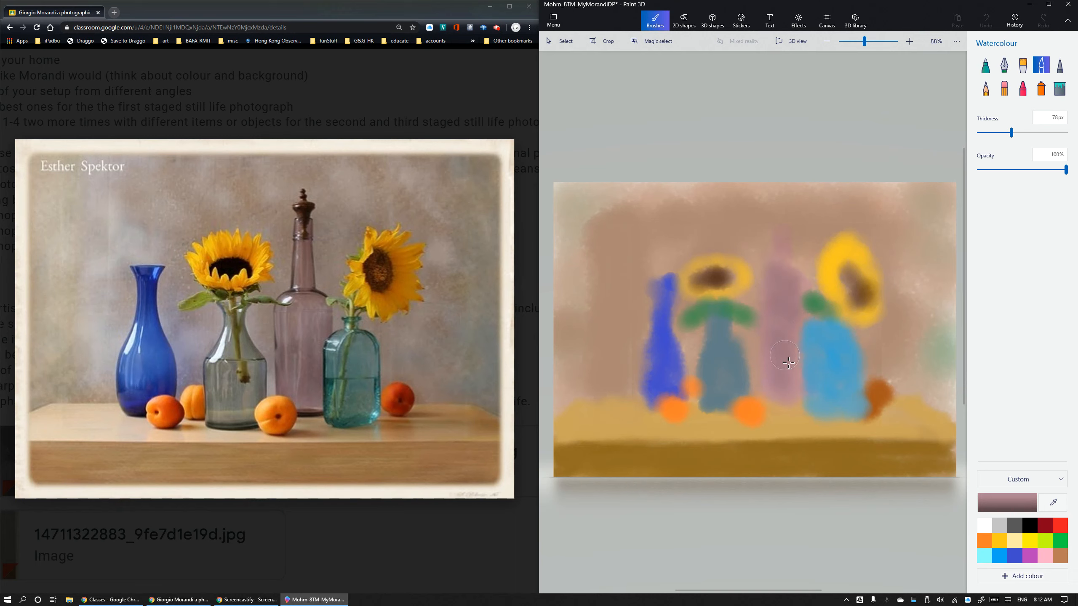
{"action": "mouse_move", "coordinate": [788, 362]}
{"action": "left_mouse_down"}
{"action": "mouse_move", "coordinate": [790, 391]}
{"action": "mouse_move", "coordinate": [772, 386]}
{"action": "mouse_move", "coordinate": [762, 346]}
{"action": "left_mouse_up"}
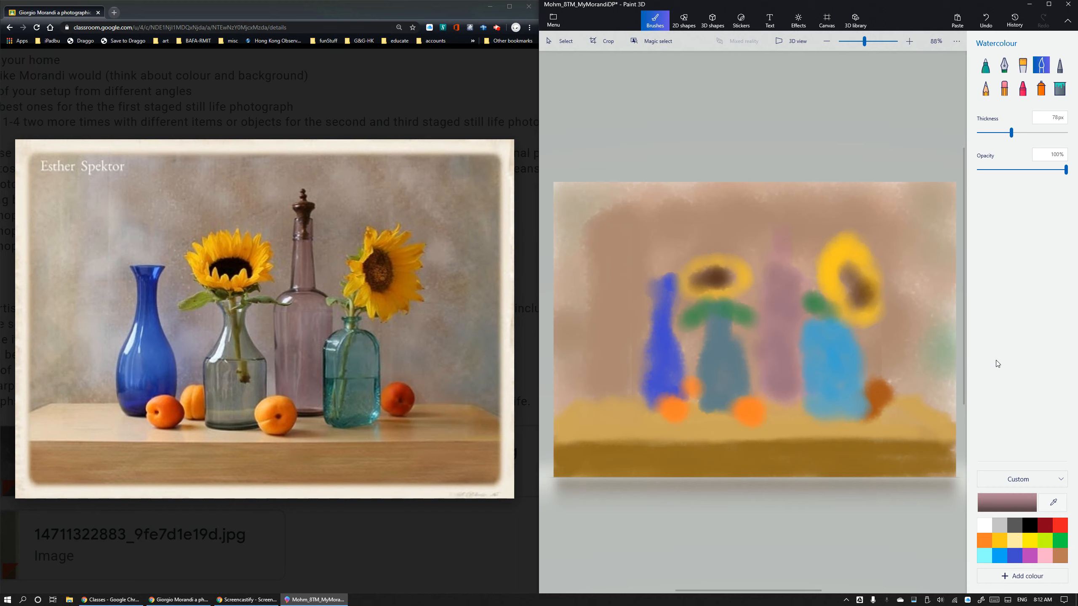
Sample the dark blue bottle's colour from the canvas and paint over the bottle's lower body.
{"action": "left_click", "coordinate": [1014, 557]}
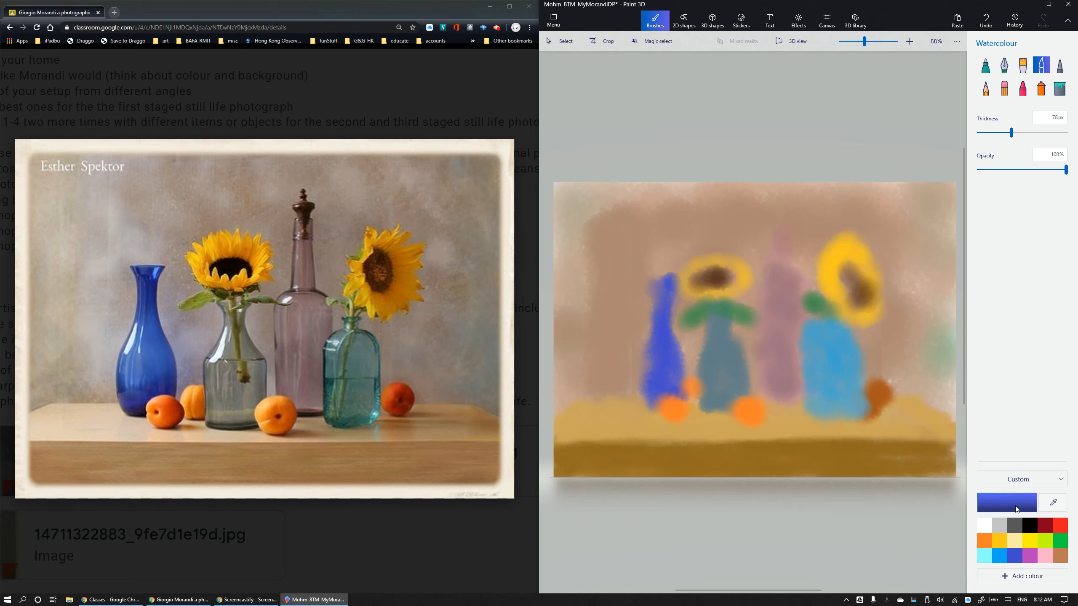
{"action": "left_click", "coordinate": [1052, 502]}
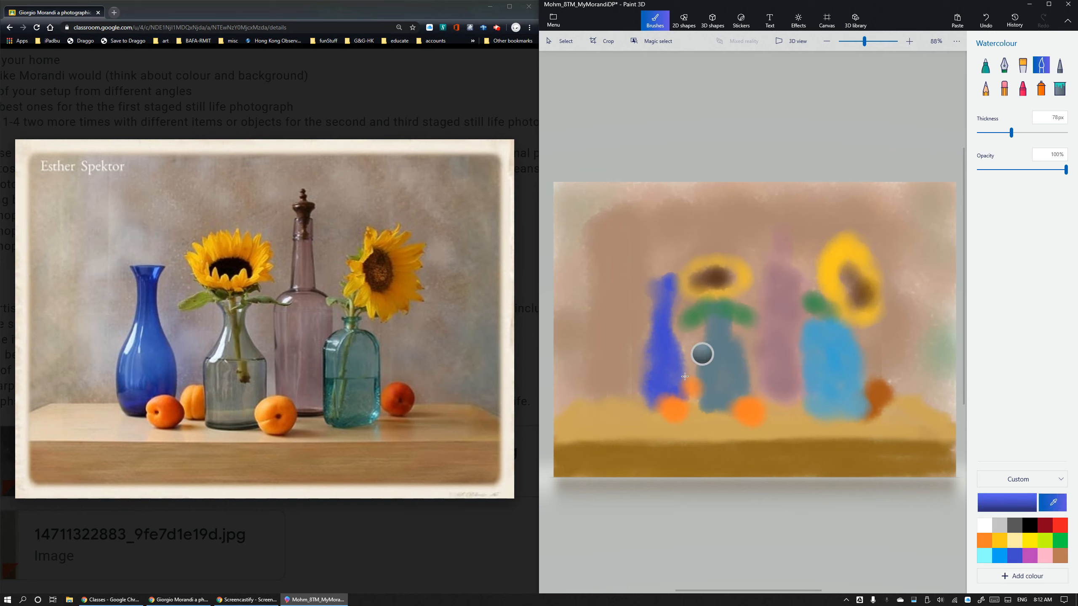
{"action": "left_click", "coordinate": [654, 370]}
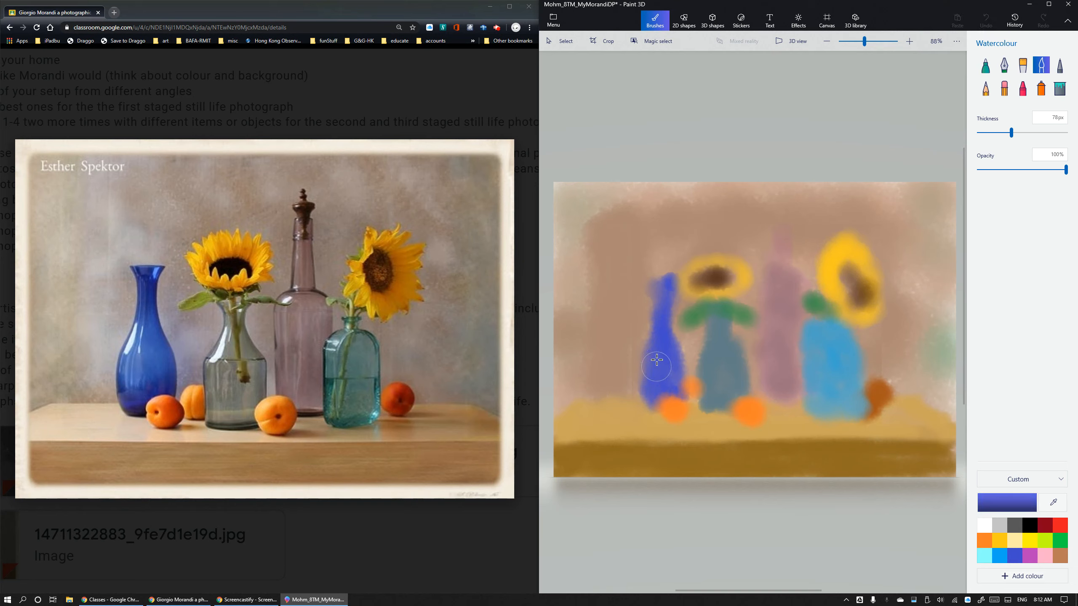
{"action": "left_click_drag", "start_coordinate": [656, 346], "coordinate": [655, 384]}
Take a screenshot of the painting and save it as a PNG in Pictures, named with the surname plus "_8TM_MorandiDP_stage1".
{"action": "left_click", "coordinate": [957, 45]}
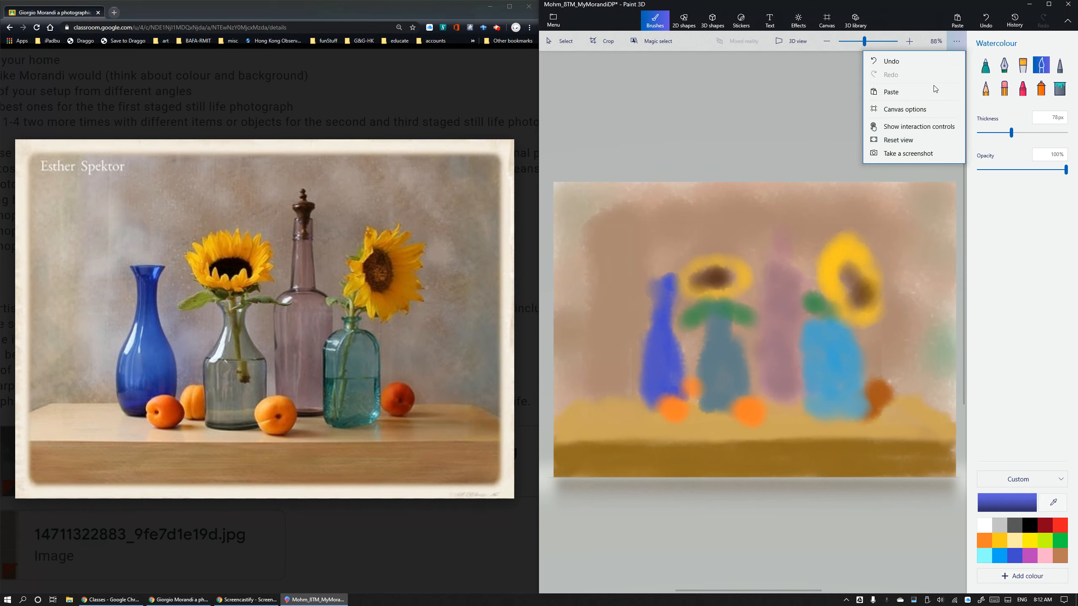
{"action": "left_click", "coordinate": [911, 156]}
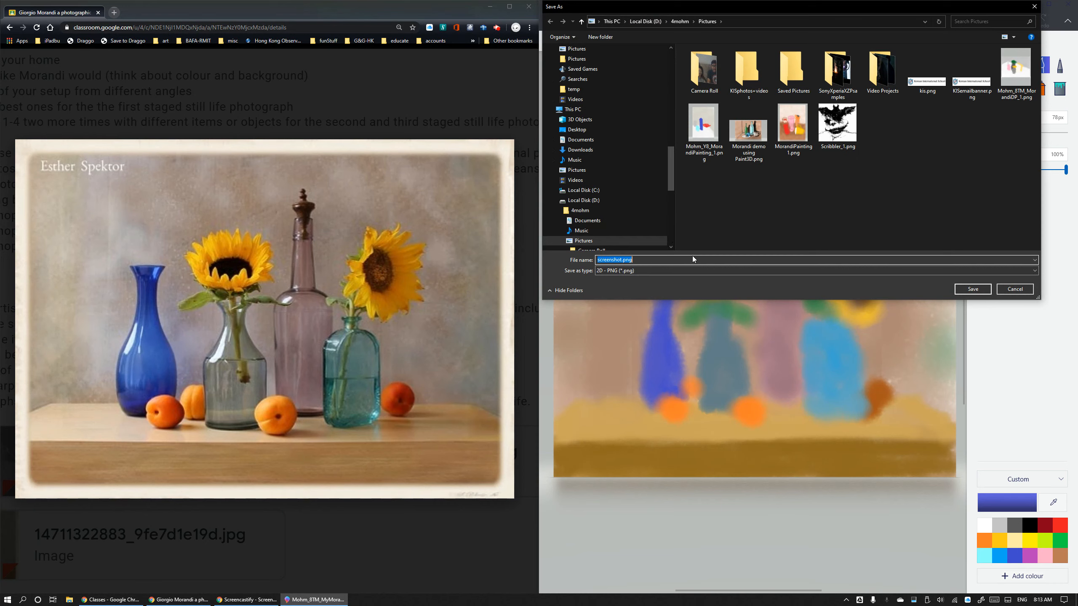
{"action": "type", "text": "Mohm"}
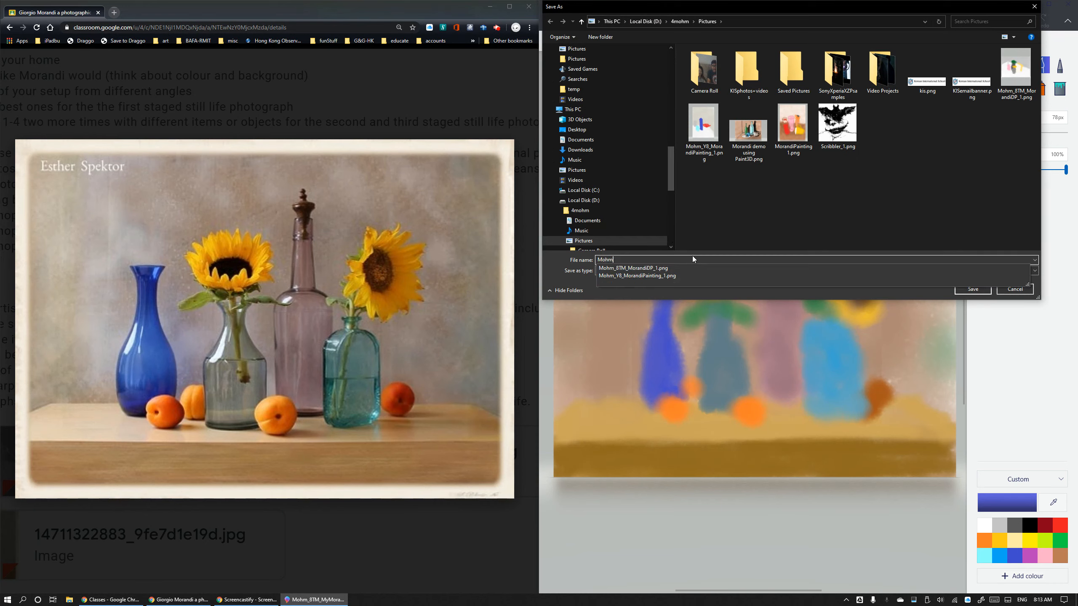
{"action": "type", "text": "_8TM"}
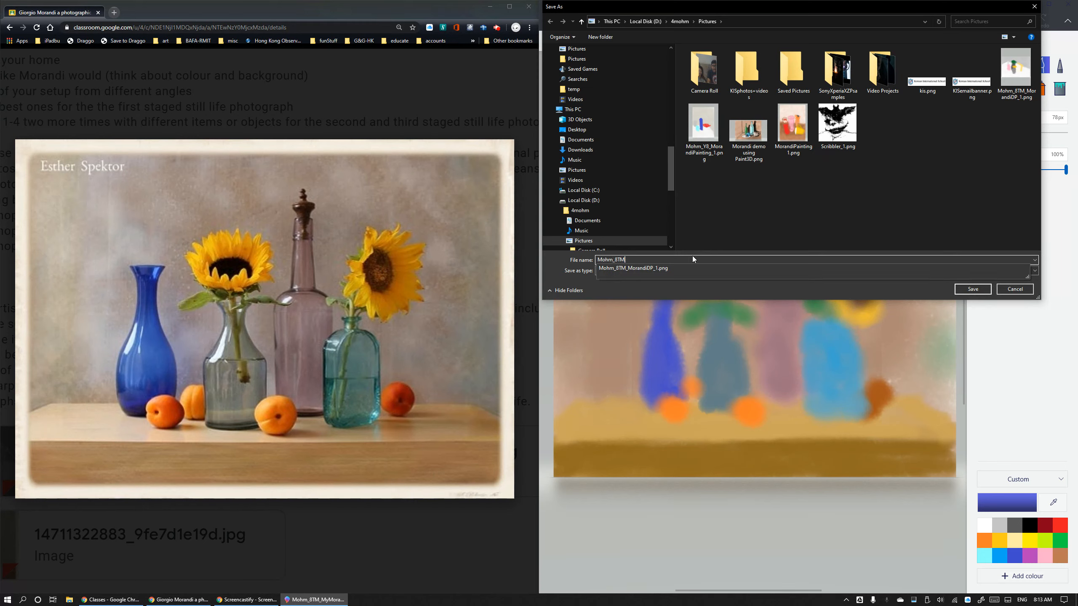
{"action": "type", "text": "-"}
{"action": "key", "text": "BackSpace"}
{"action": "type", "text": "_MorandiDP_stage1"}
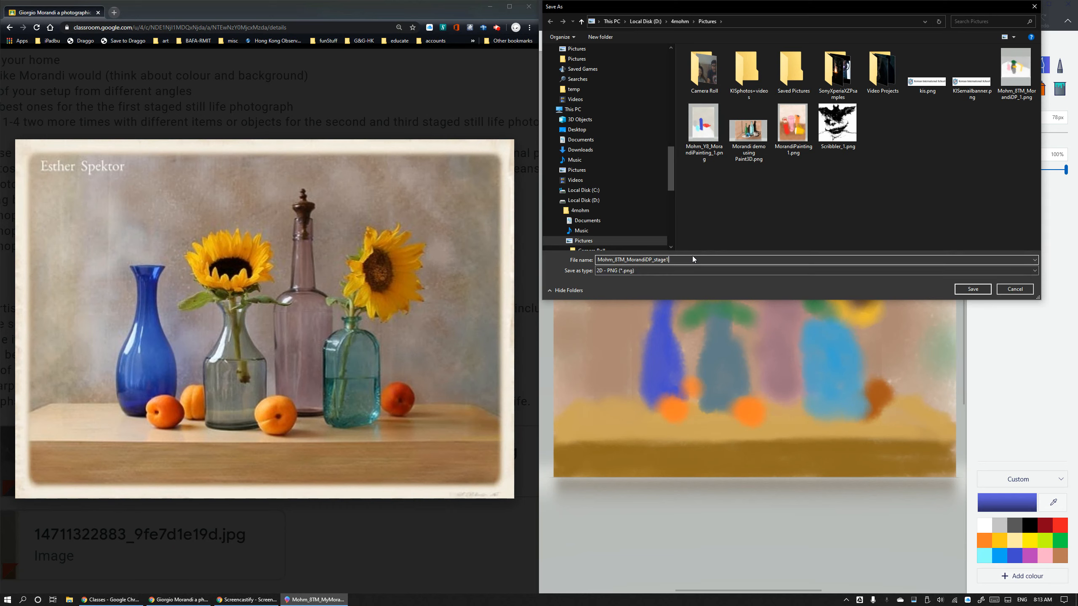
{"action": "left_click", "coordinate": [975, 292]}
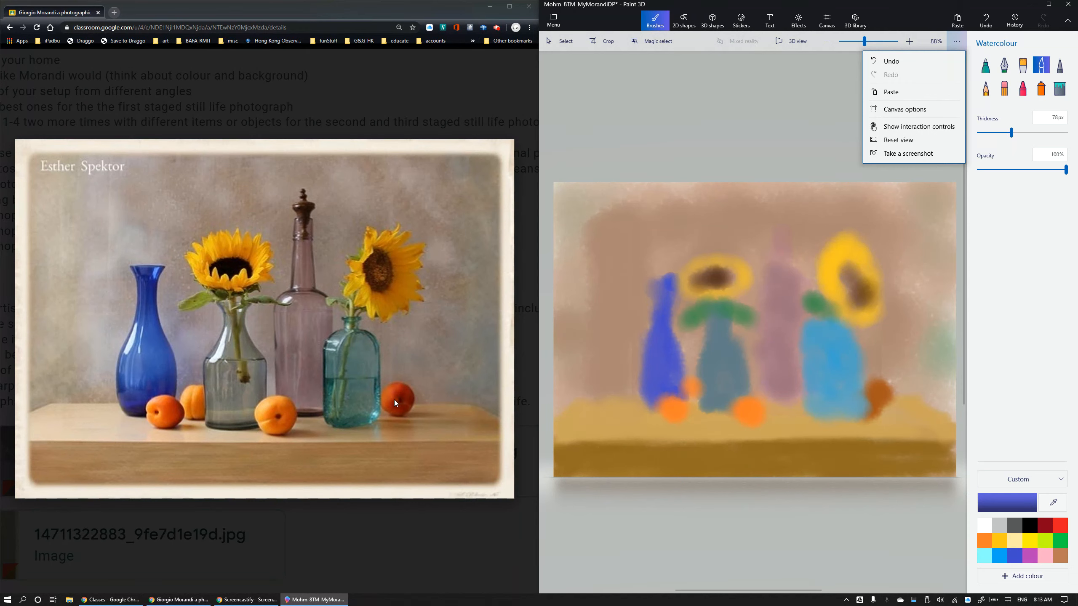
{"action": "left_click", "coordinate": [692, 131]}
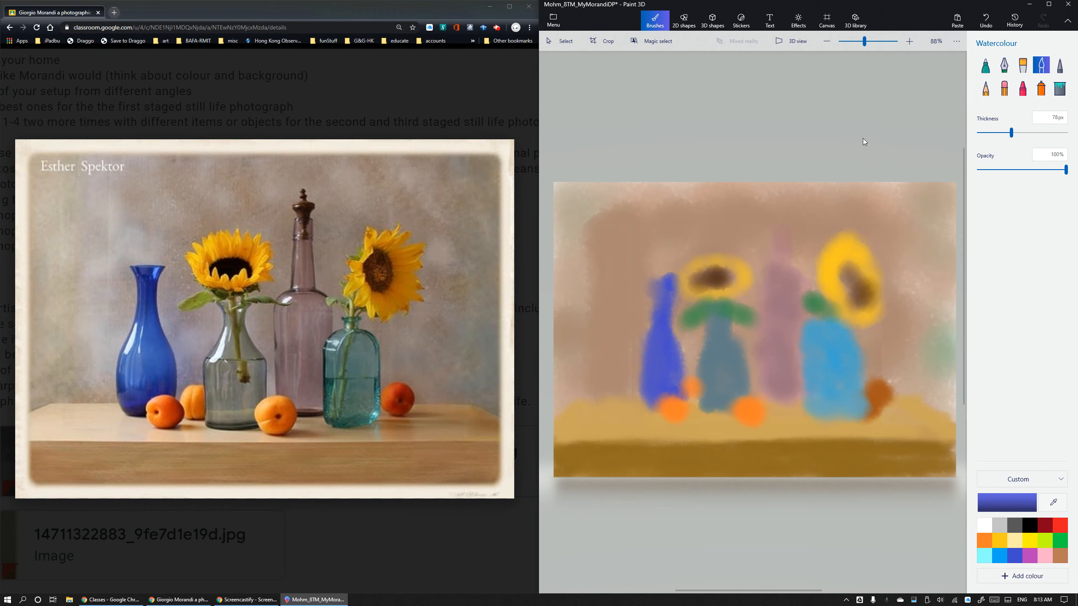
Save the current still life painting under its existing project name.
{"action": "left_click", "coordinate": [554, 24]}
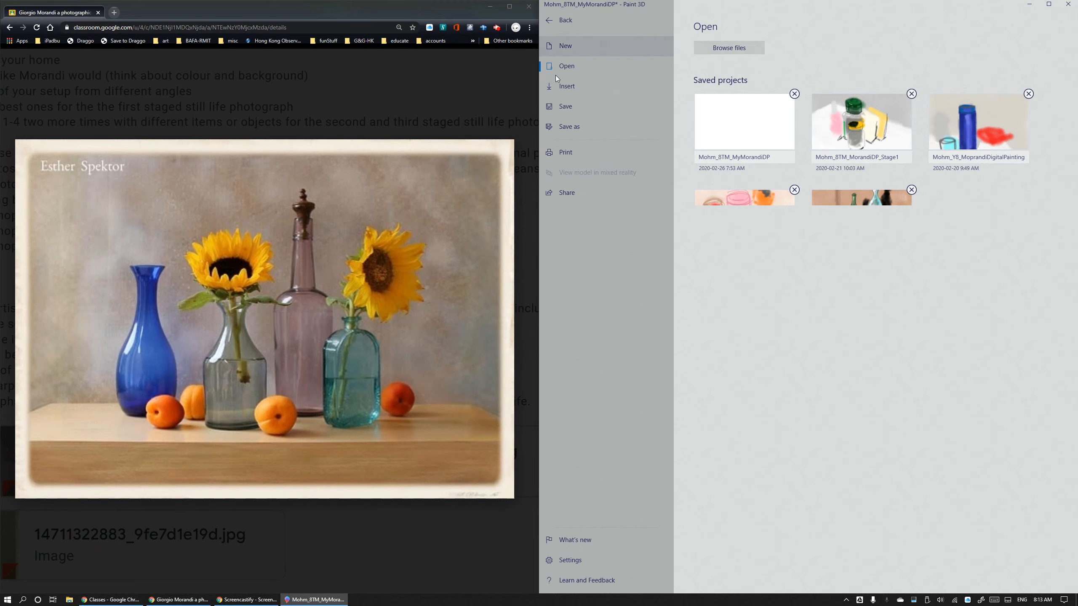
{"action": "left_click", "coordinate": [569, 111]}
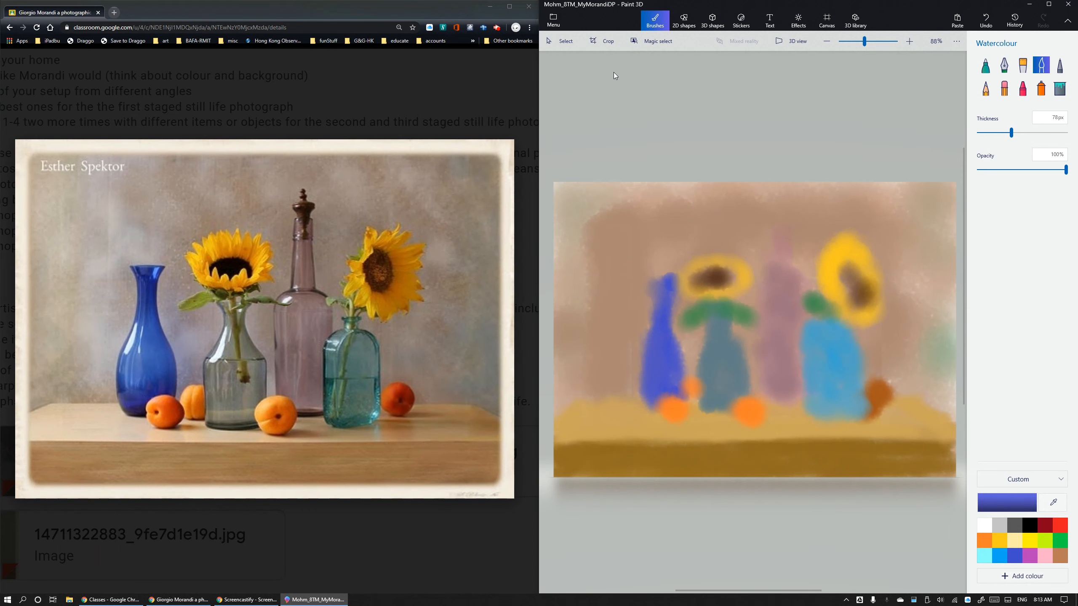
View the saved project ending in "8TM_MorandiDP_Stage1" and reopen the one ending in "8TM_MyMorandiDP".
{"action": "left_click", "coordinate": [553, 20]}
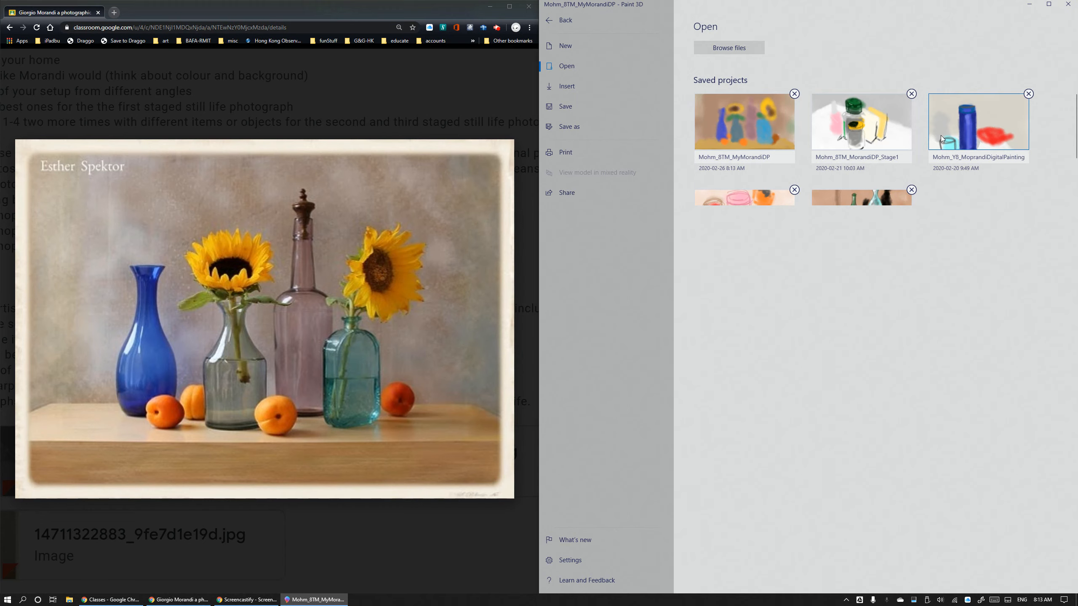
{"action": "left_click", "coordinate": [854, 136]}
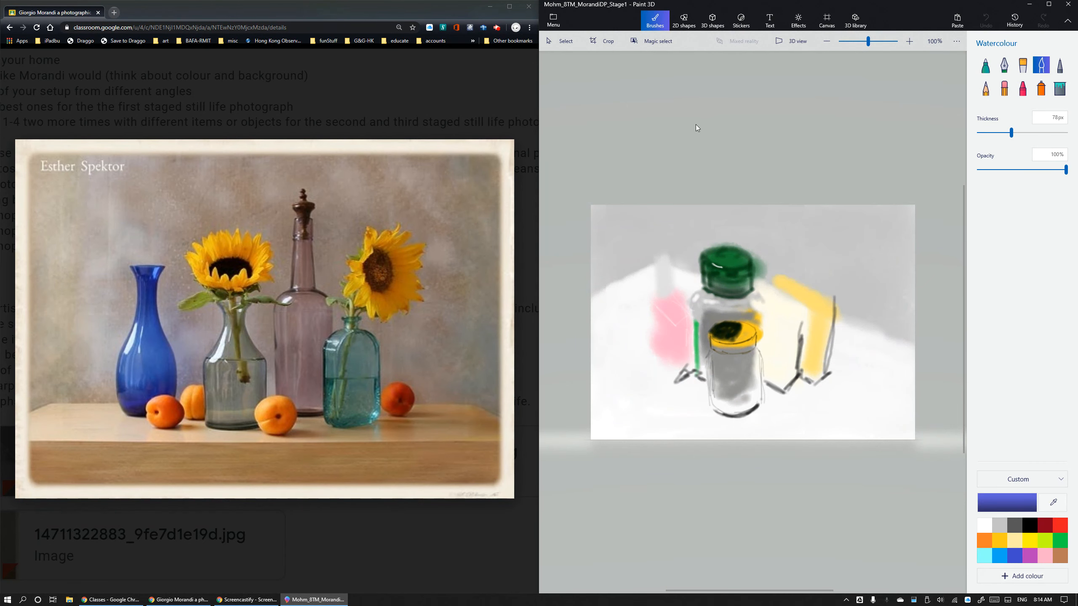
{"action": "left_click", "coordinate": [552, 21]}
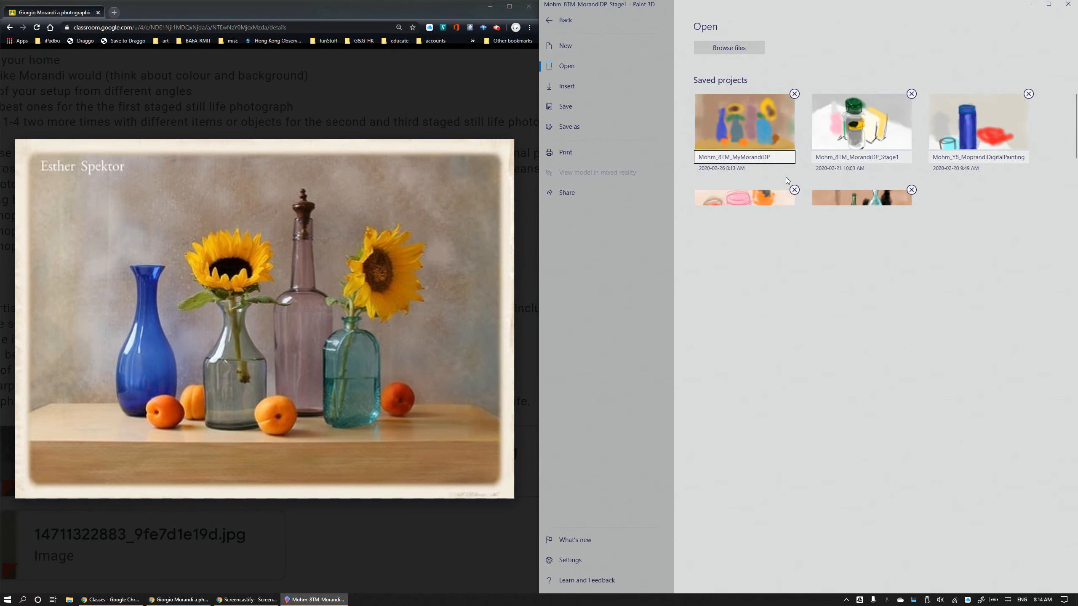
{"action": "left_click", "coordinate": [769, 148]}
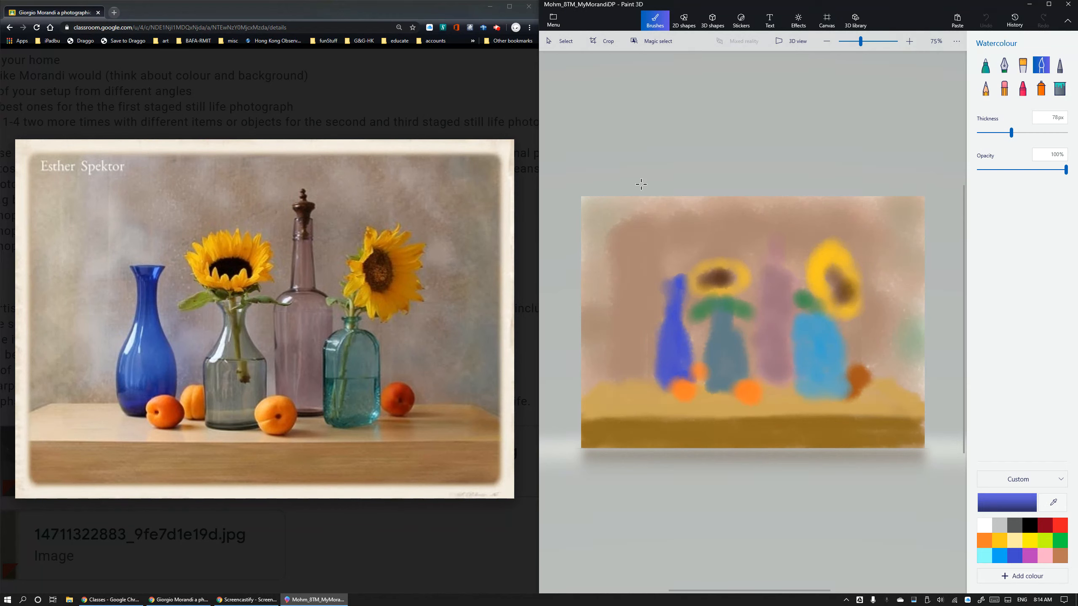
Close Paint 3D and return to the assignment page in a maximized browser without the reference photo preview.
{"action": "left_click", "coordinate": [1068, 5]}
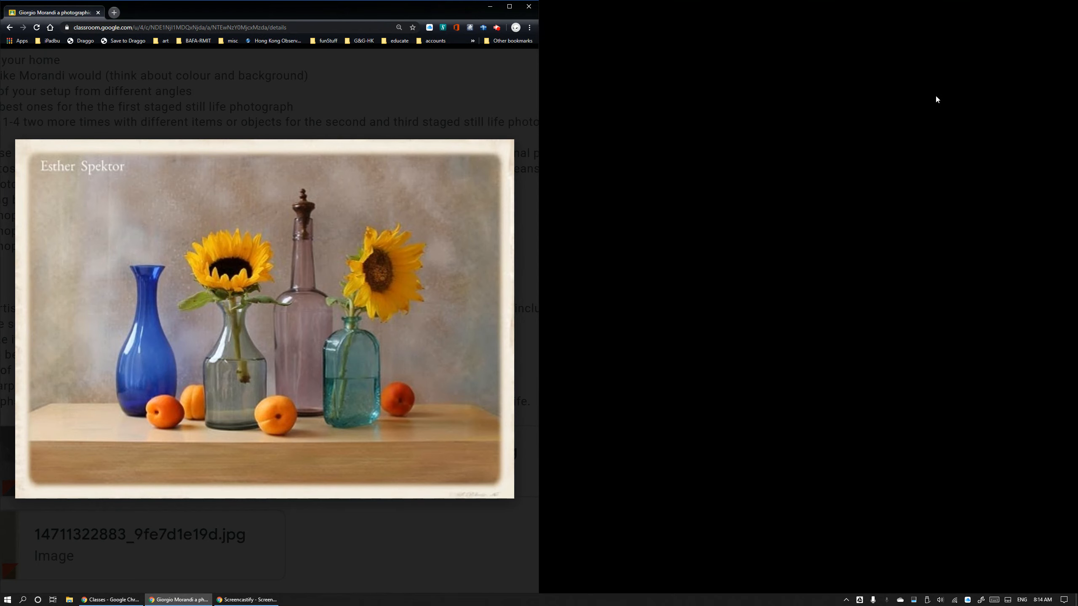
{"action": "left_click", "coordinate": [509, 6]}
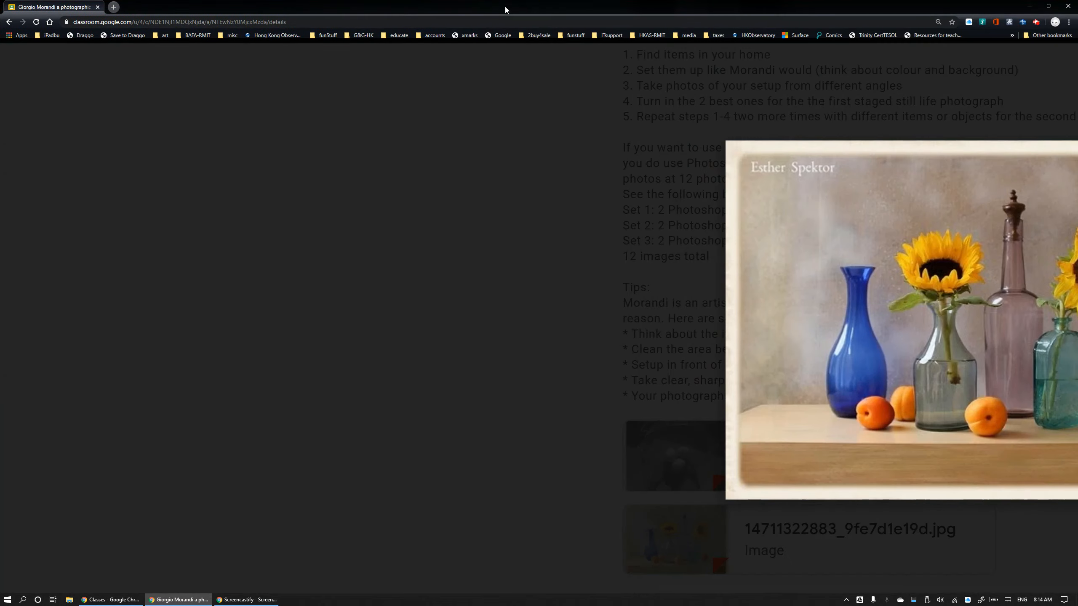
{"action": "left_click", "coordinate": [471, 308]}
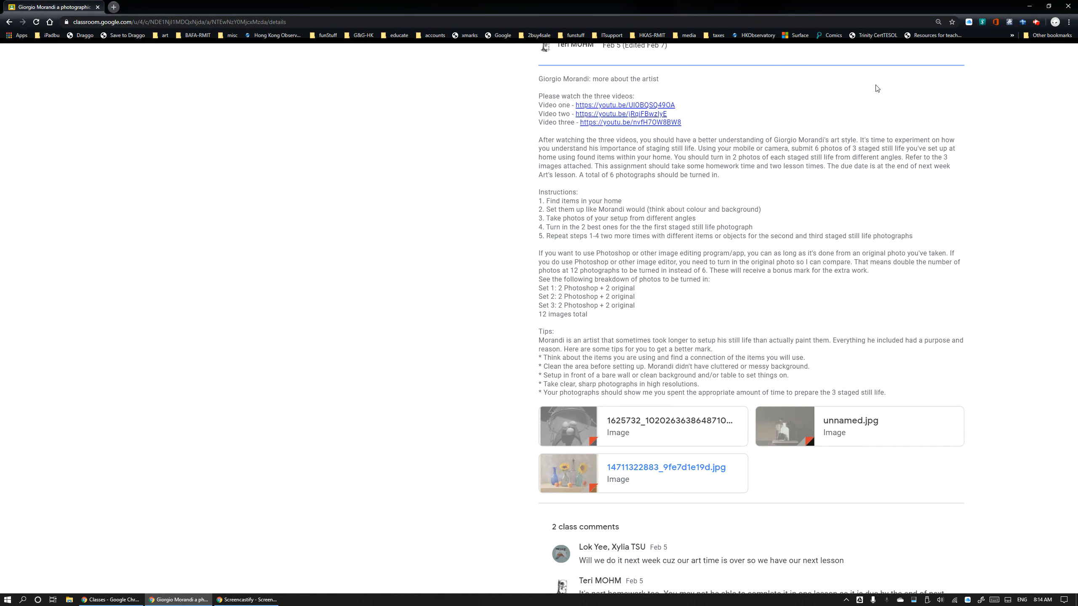
Set the assignment page's zoom to 100%.
{"action": "left_click", "coordinate": [1069, 23]}
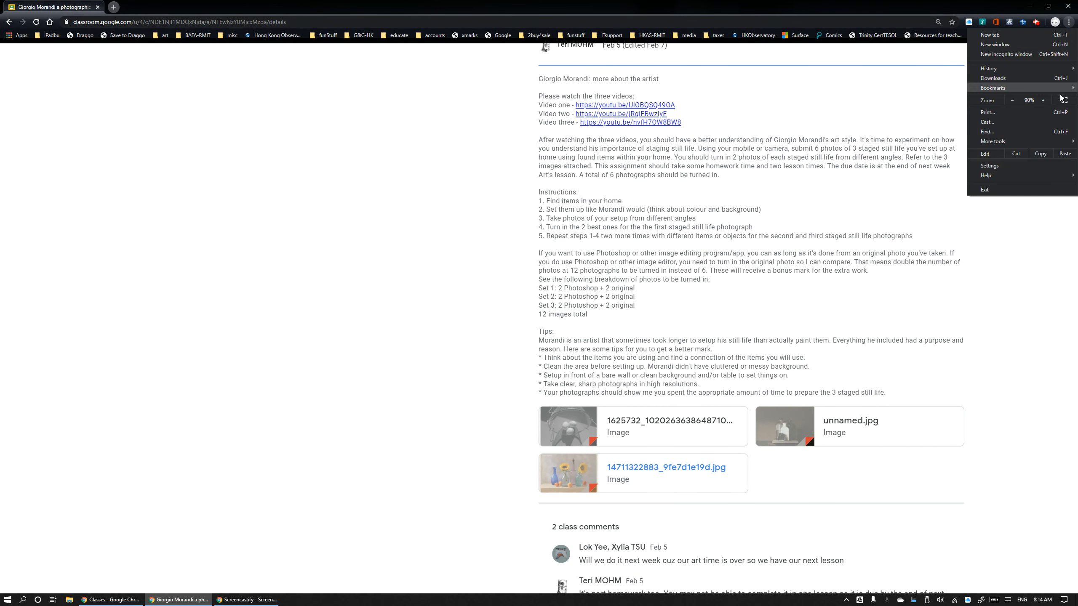
{"action": "left_click", "coordinate": [1043, 100]}
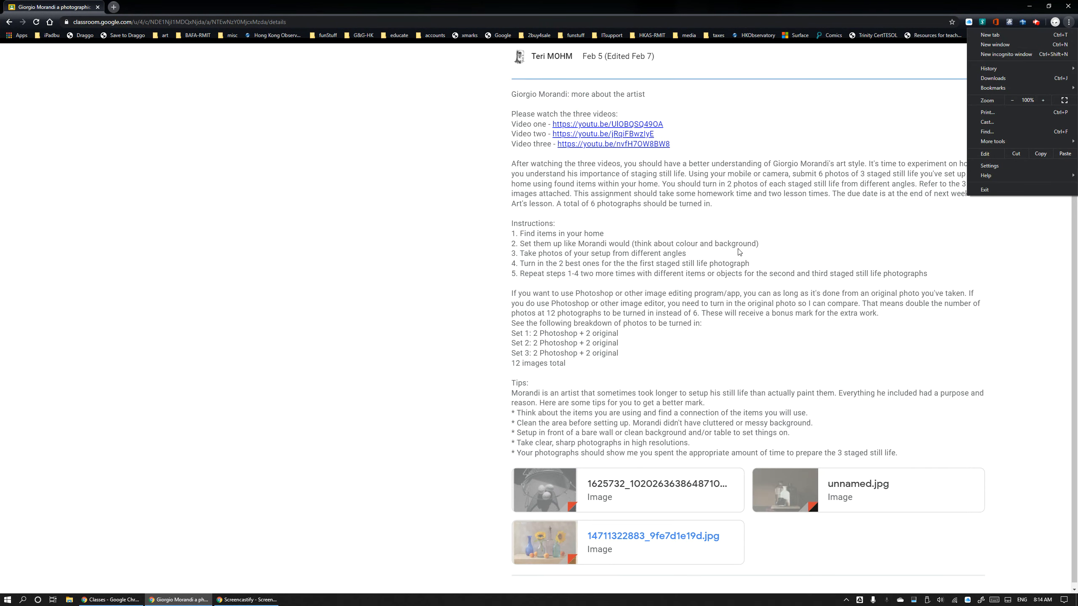
{"action": "left_click", "coordinate": [788, 408]}
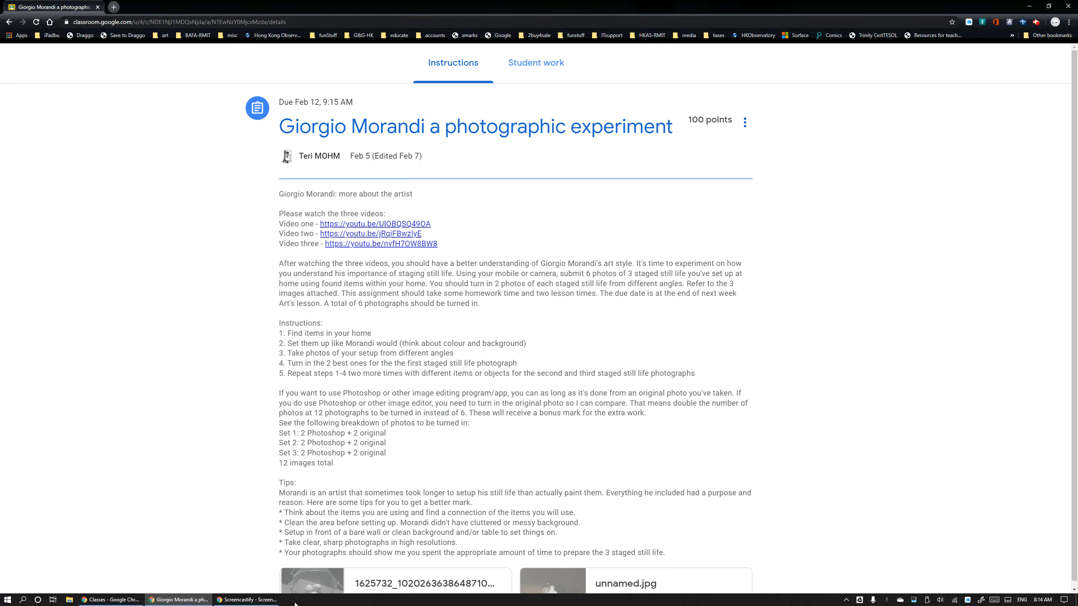
{"action": "left_click", "coordinate": [268, 600]}
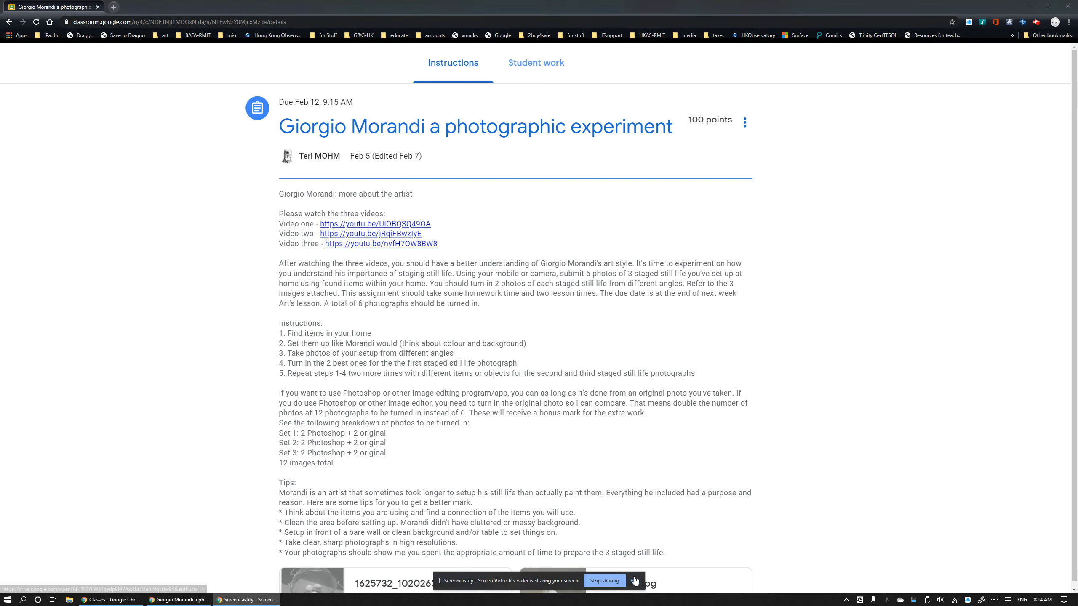